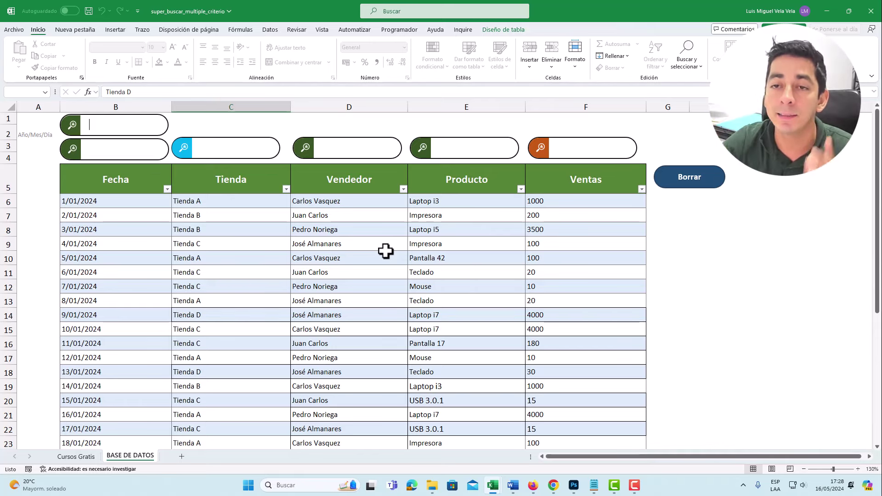
- Filter the sales table by 'Tienda A' in the store search box and select the matching cells
click(236, 146)
click(583, 148)
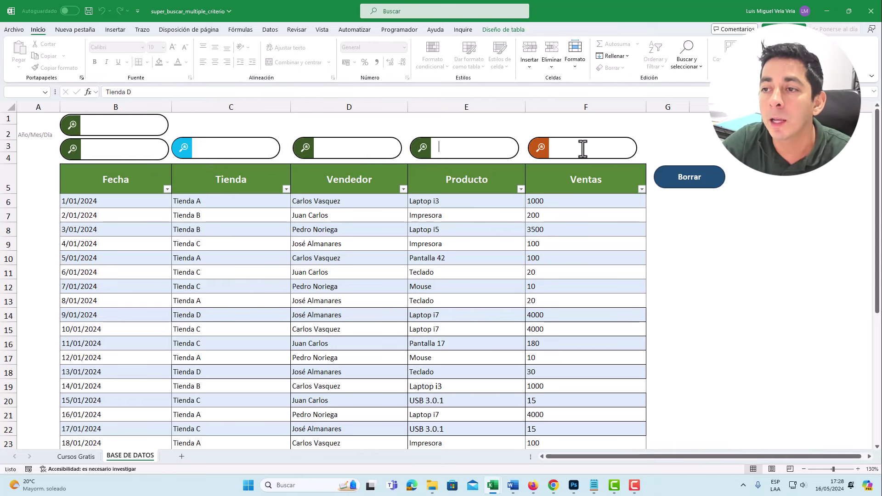
click(120, 141)
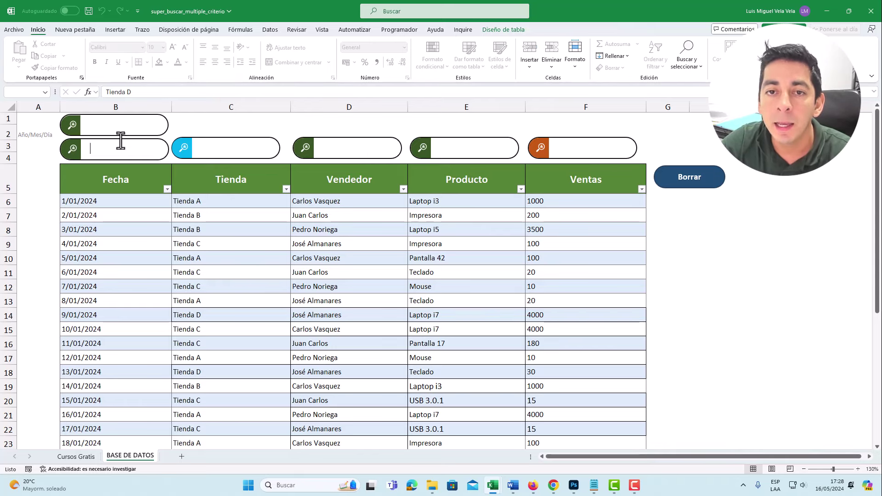
click(199, 144)
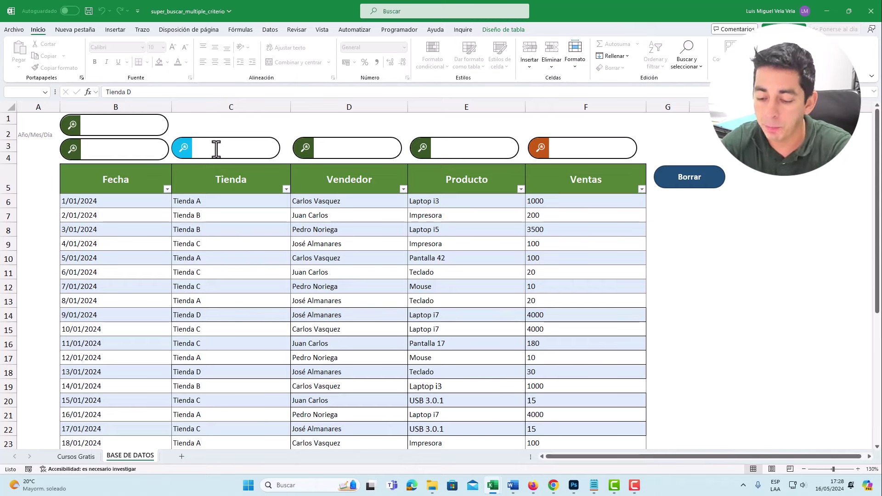
text(Tienda A)
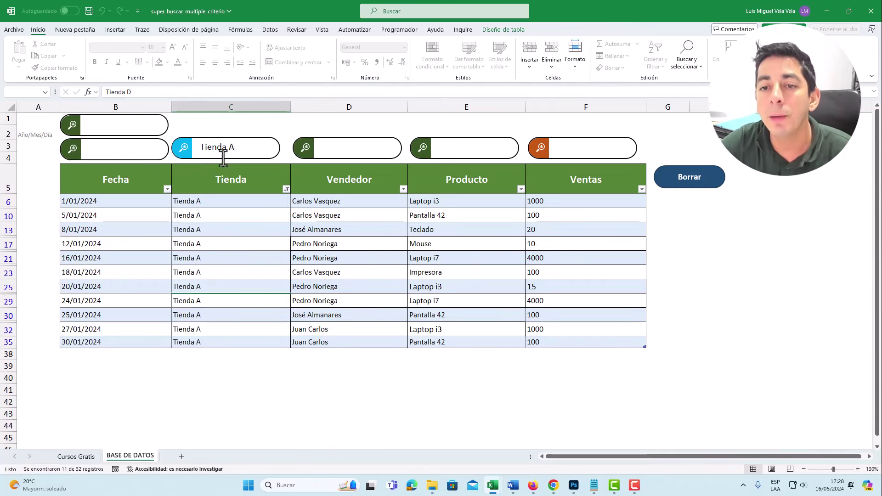
drag(207, 201, 200, 336)
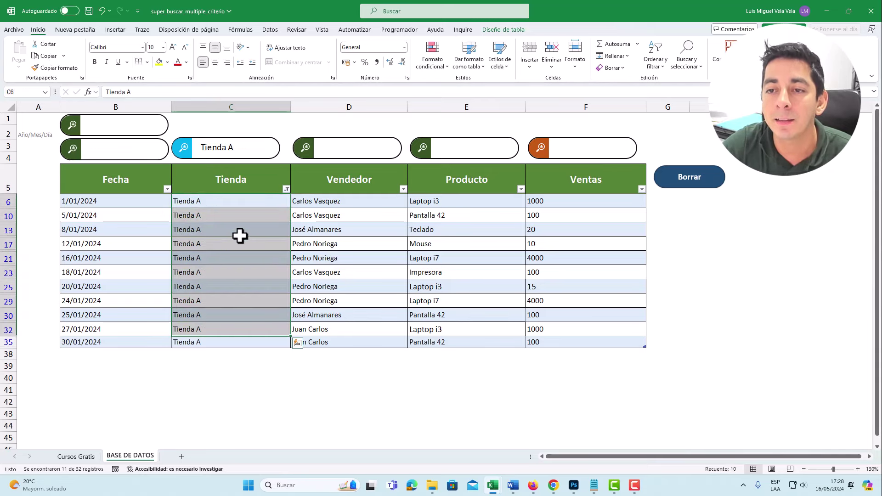
- Add a 'Carlos' seller search, then clear both the Tienda A and Carlos searches
click(358, 150)
text(C)
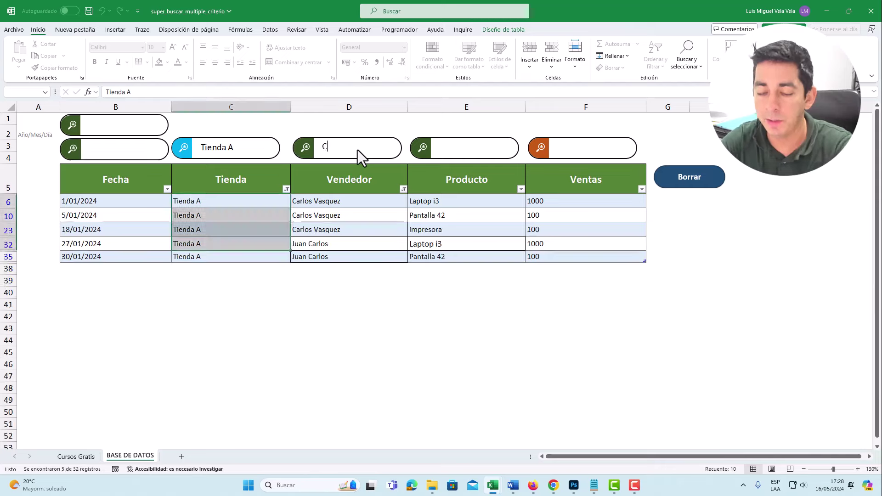
text(arlos)
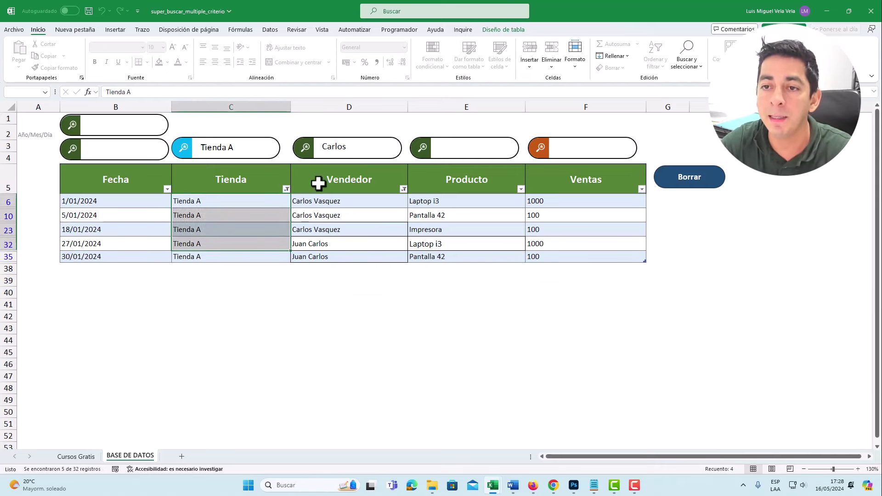
drag(264, 147, 201, 147)
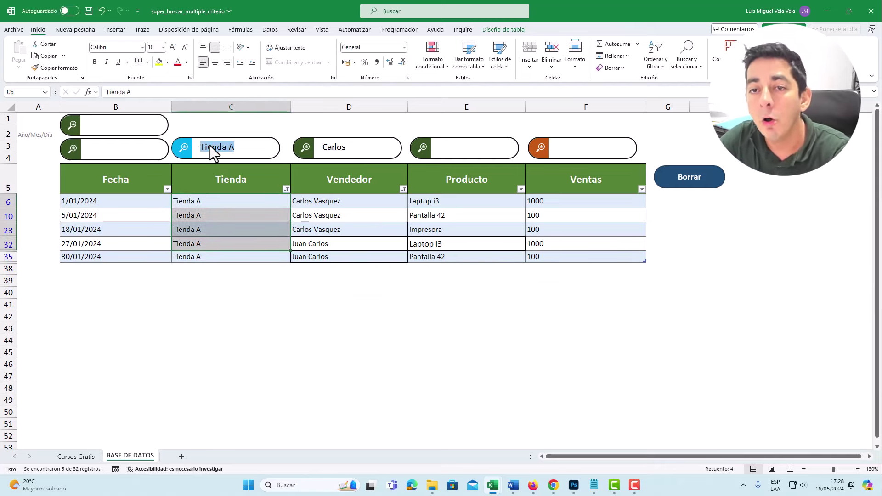
key(BackSpace)
drag(354, 148, 322, 148)
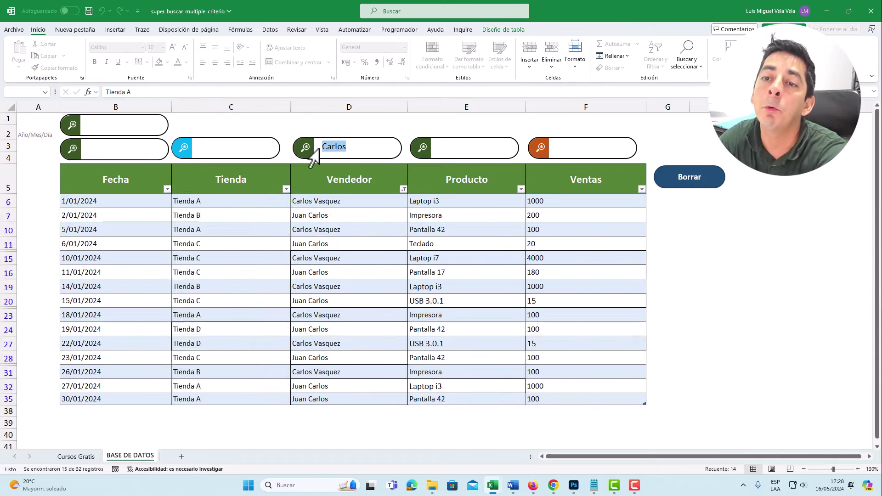
key(BackSpace)
- Search the Ventas column for 1000 and select the matching sales to see their sum
click(454, 149)
click(587, 106)
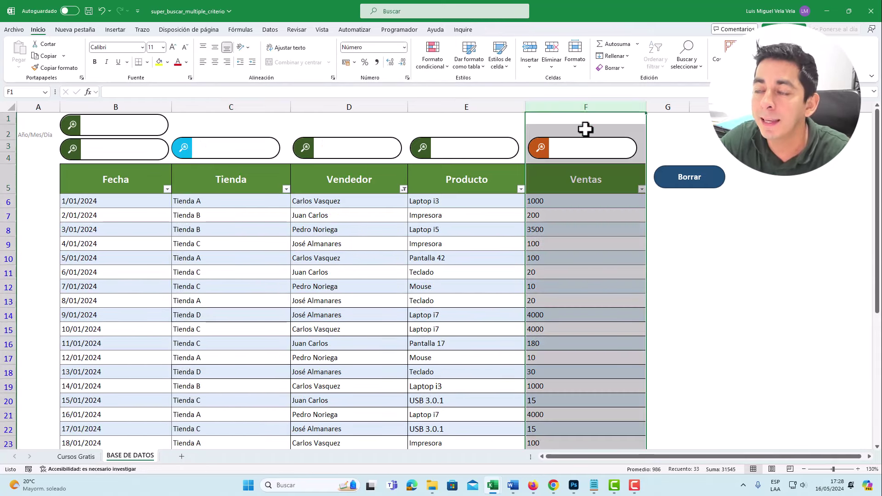
click(555, 230)
click(570, 301)
click(570, 152)
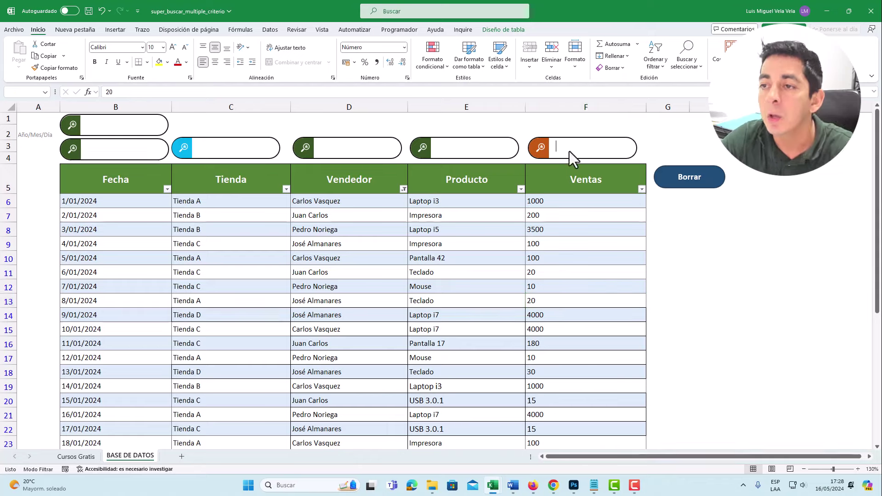
text(100)
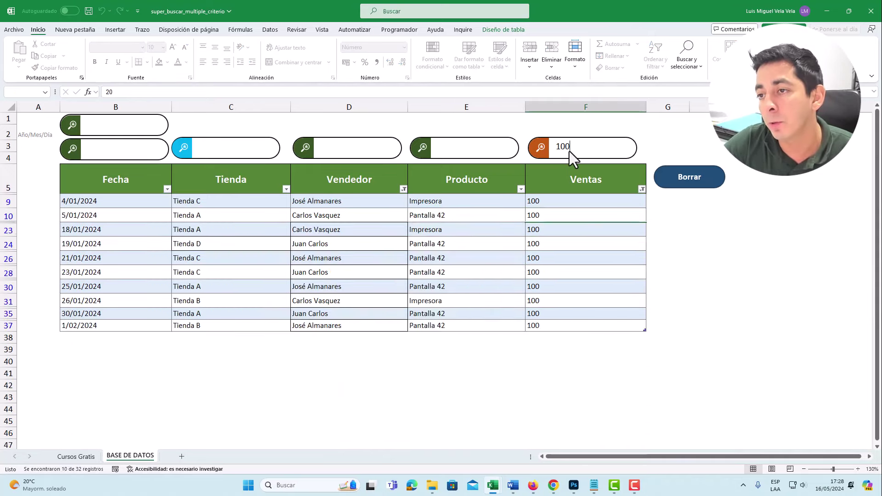
text(0)
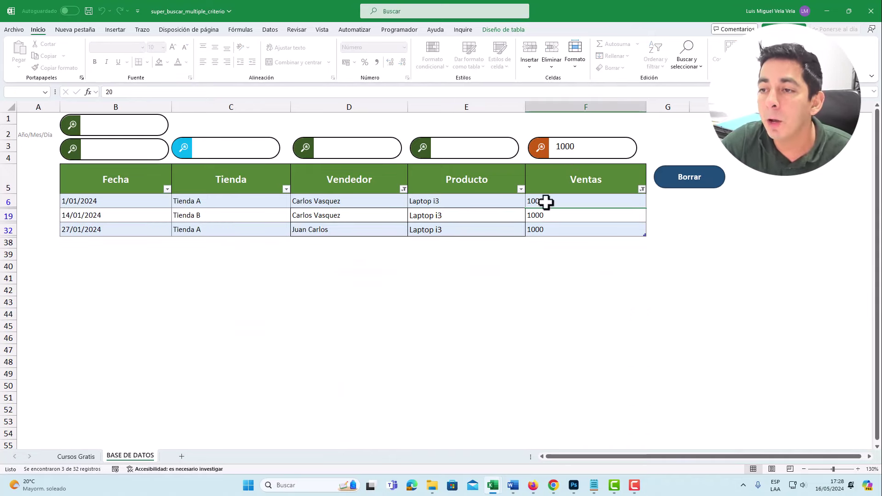
drag(542, 228, 560, 209)
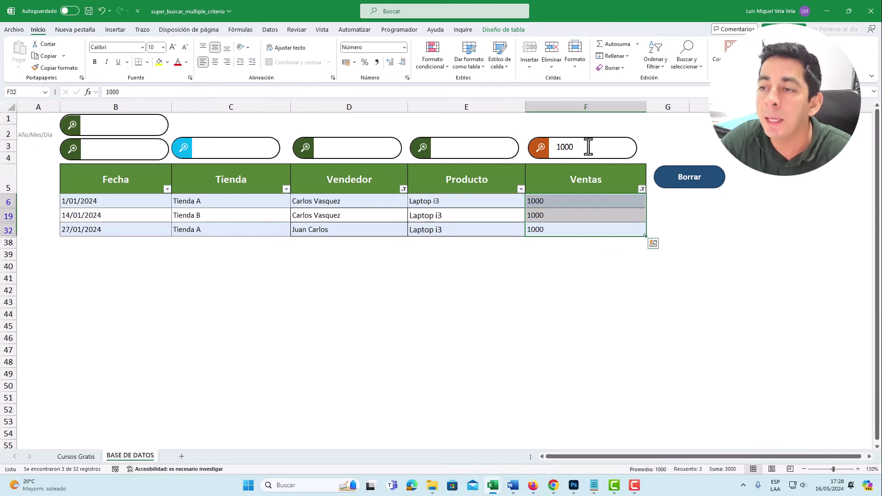
- Change the Ventas criterion to >1000, then erase it so all rows return
click(557, 148)
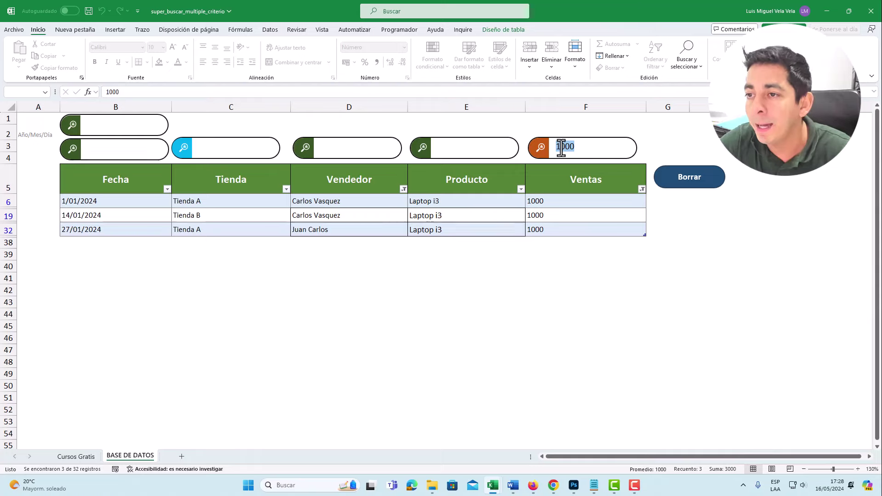
text(>100)
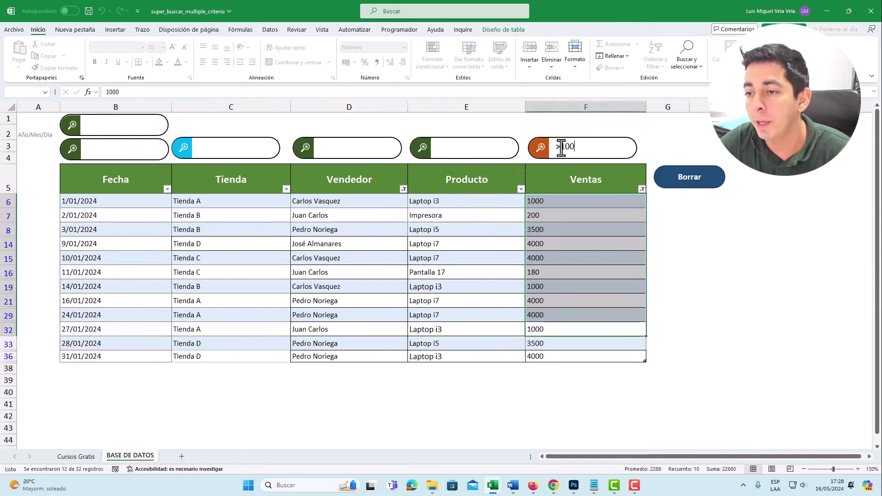
text(0)
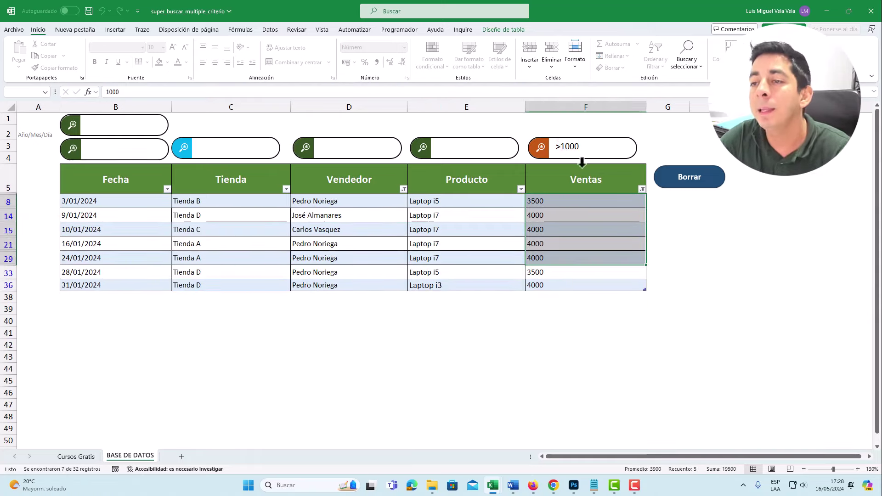
key(BackSpace)
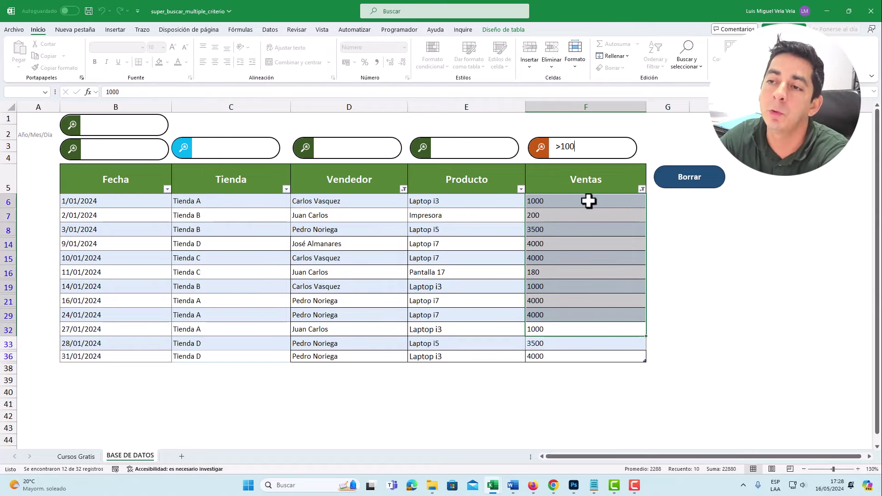
key(BackSpace)
key(BackSpace)
key(BackSpace)
- Filter by start date 2024 and end date 24/01/15, then select the filtered dates
click(97, 125)
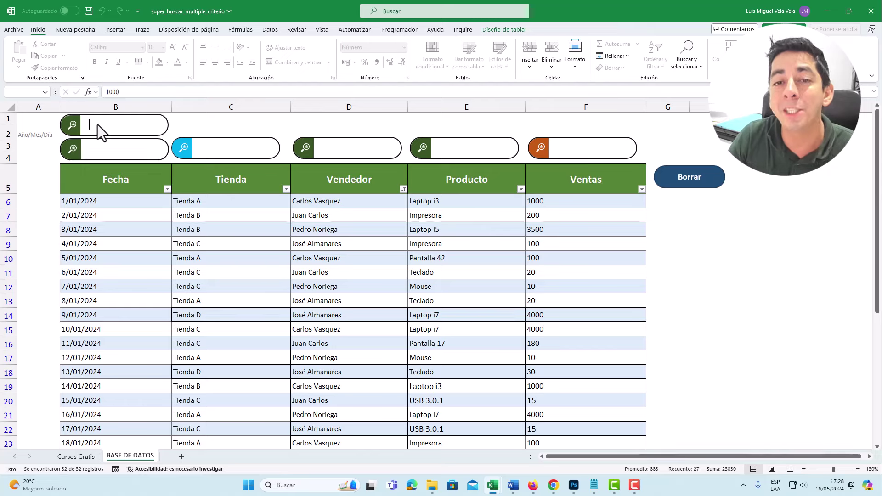
text(20)
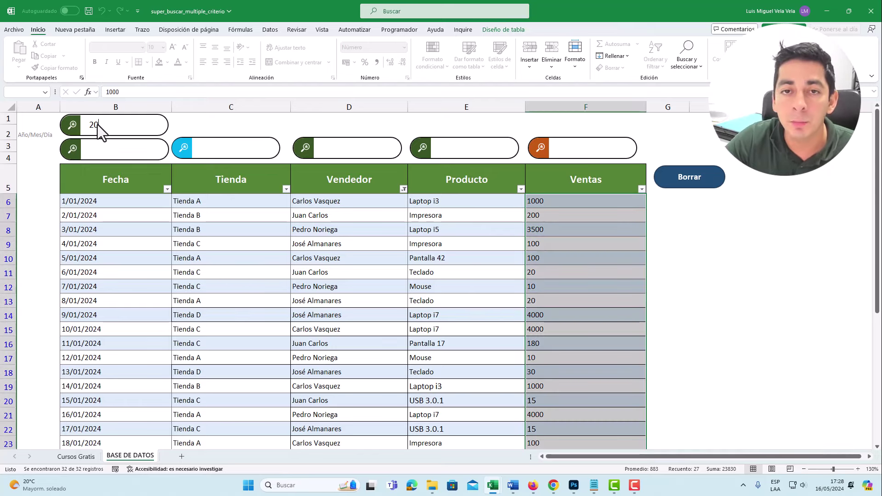
text(24/01/01)
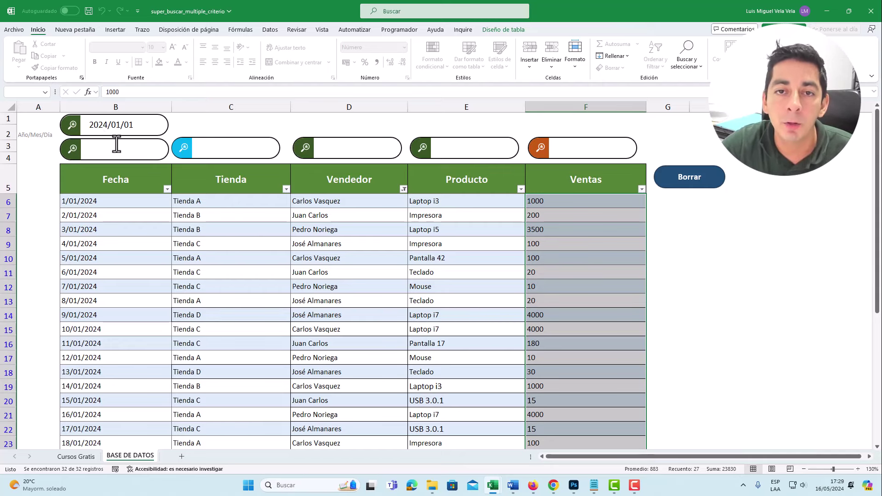
click(118, 147)
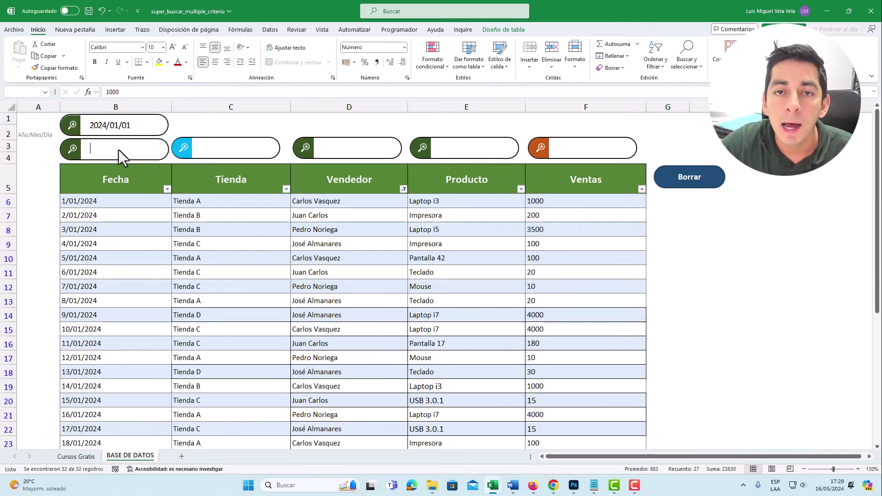
text(2024/01/)
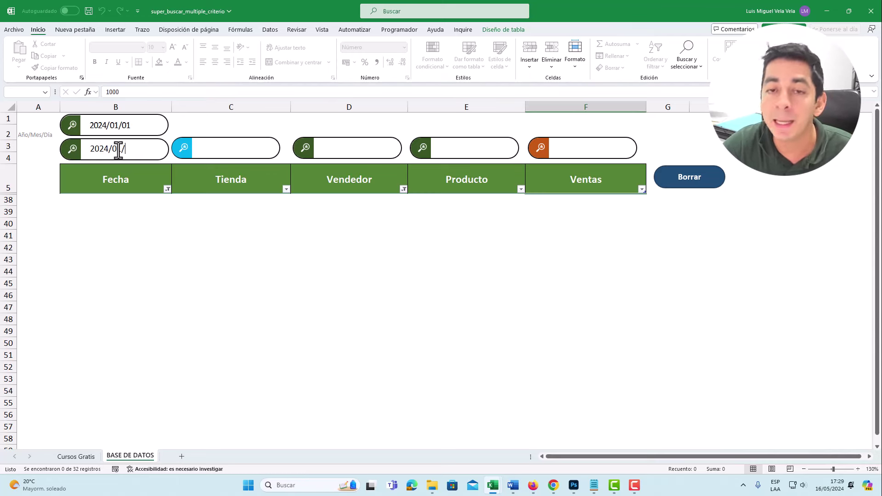
text(15)
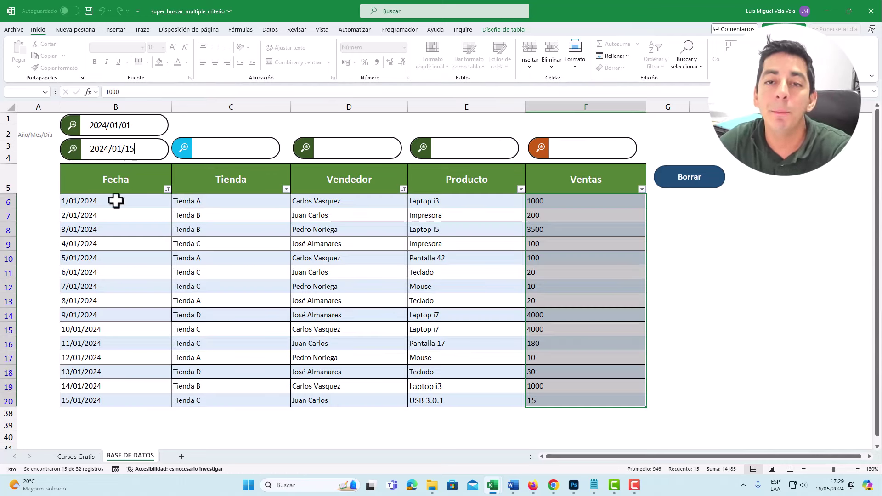
drag(95, 200, 87, 400)
- Clear the end date and start date searches so all rows return
click(98, 286)
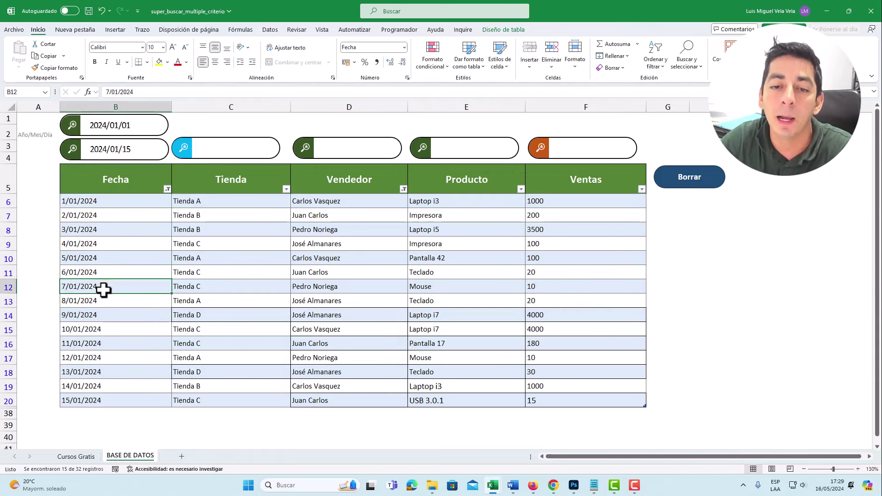
double_click(133, 148)
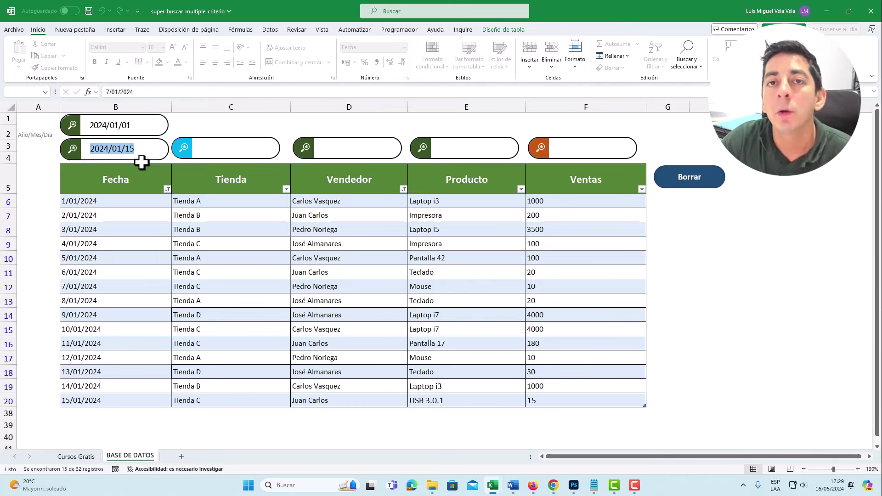
key(BackSpace)
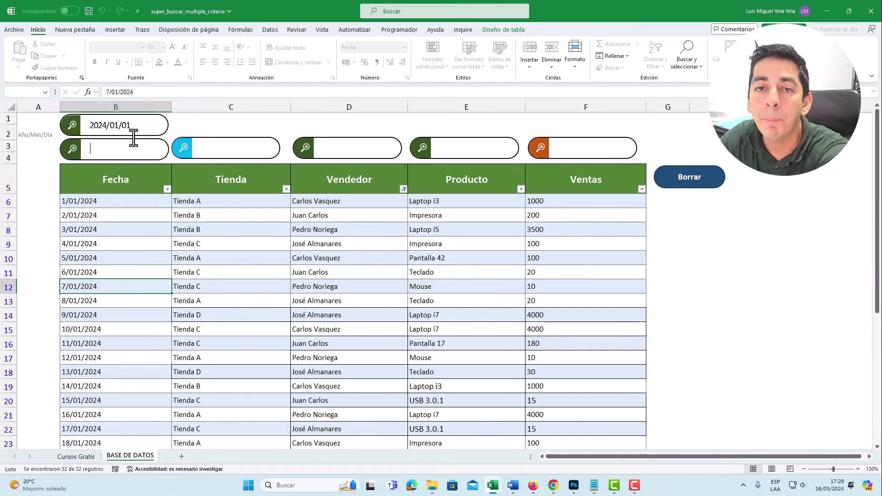
key(BackSpace)
key(BackSpace)
key(BackSpace)
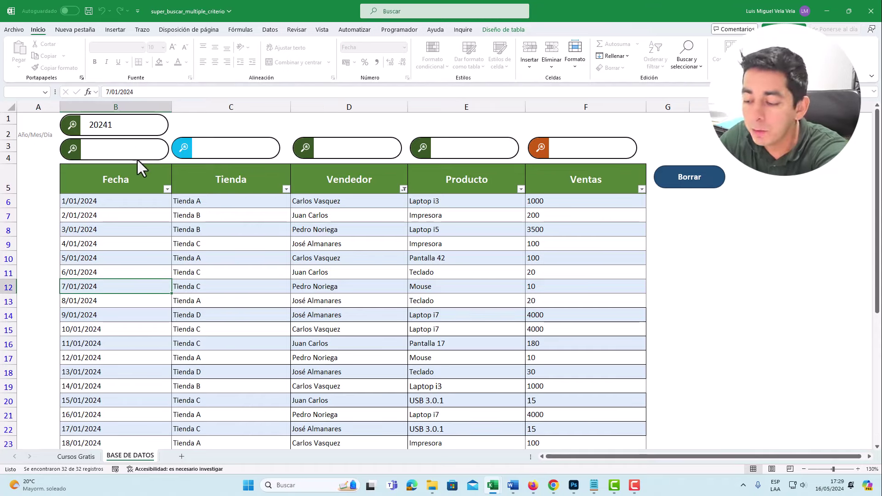
key(BackSpace)
key(BackSpace)
key(BackSpace)
key(BackSpace)
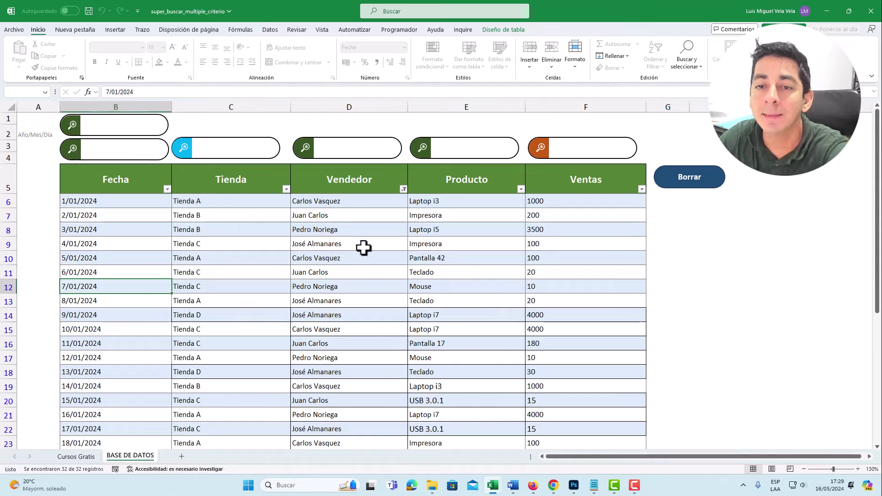
click(364, 248)
- On the VBA course page, highlight the Módulo 12 heading and the Uso del Range.AutoFilter lesson title
click(555, 485)
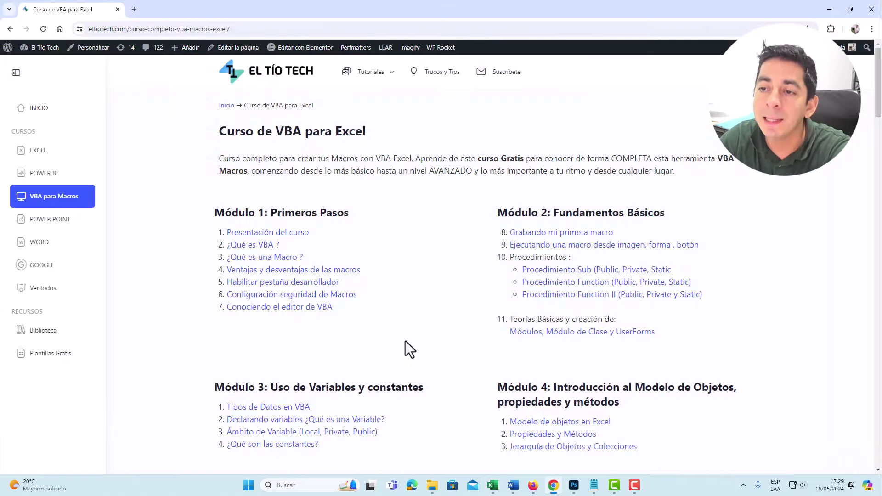
scroll(414, 349, down, 1)
scroll(427, 354, down, 6)
scroll(428, 354, down, 3)
scroll(428, 343, down, 3)
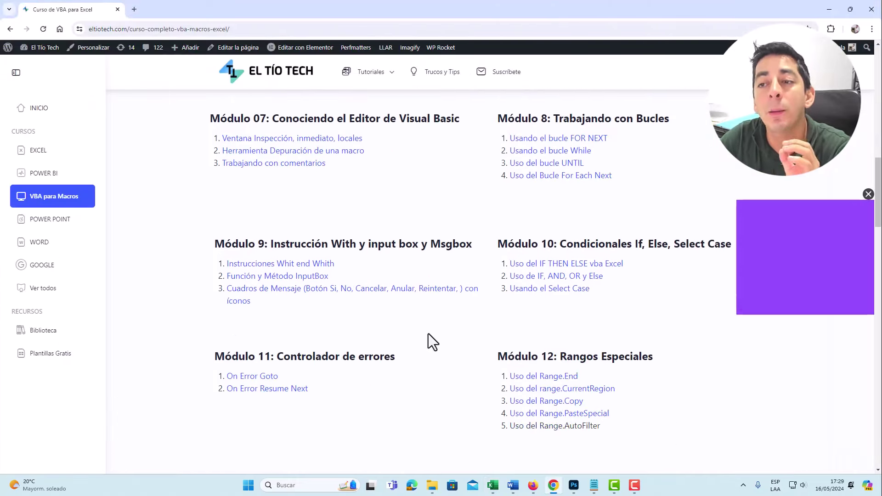
scroll(441, 335, down, 3)
scroll(440, 326, down, 1)
scroll(439, 319, down, 1)
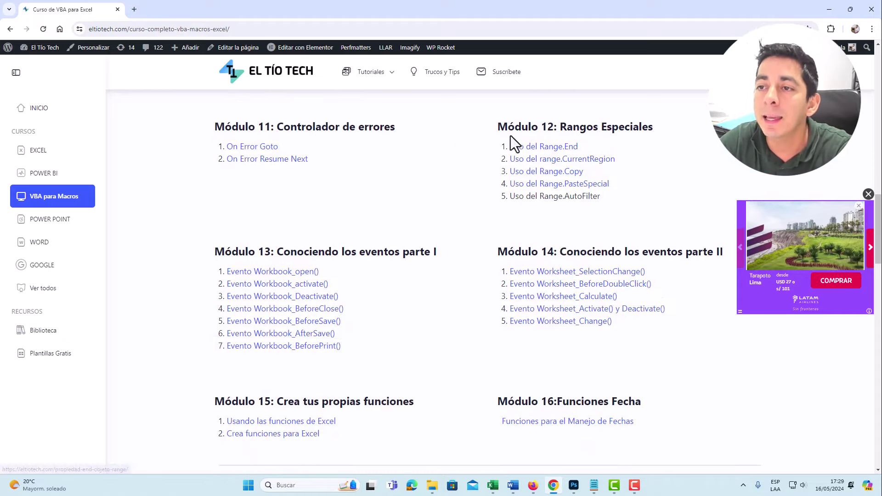
drag(498, 127, 553, 129)
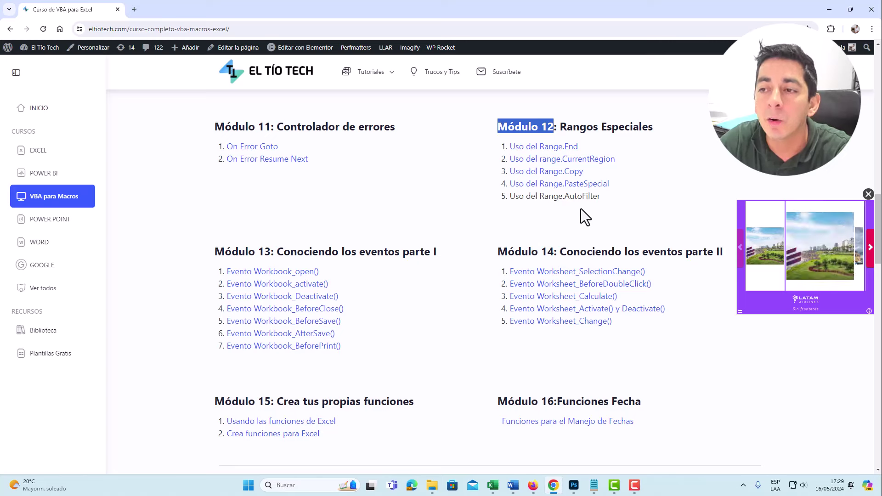
click(512, 198)
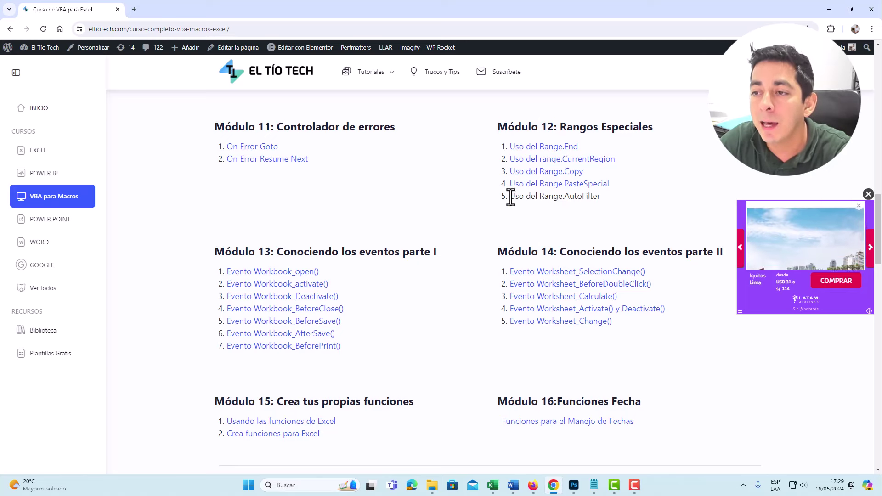
drag(511, 197, 599, 198)
click(595, 197)
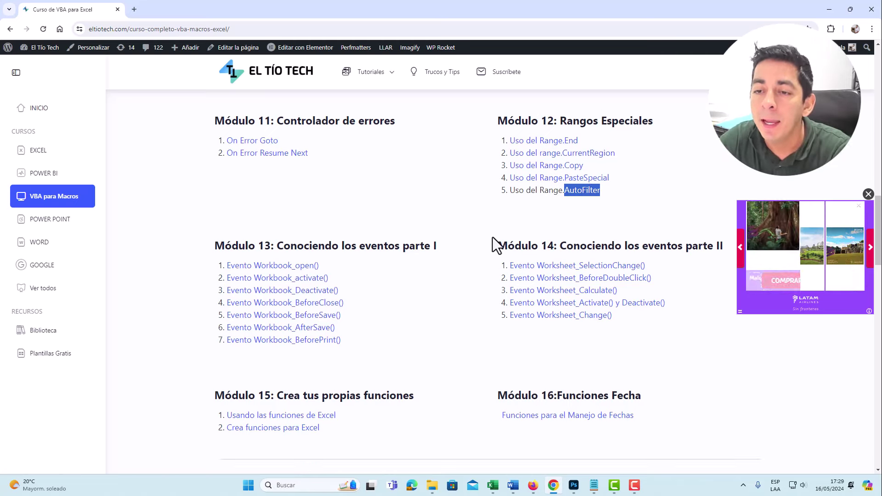
- Highlight the whole Uso del Range.AutoFilter line, then minimize the browser
scroll(493, 237, down, 5)
scroll(488, 219, down, 4)
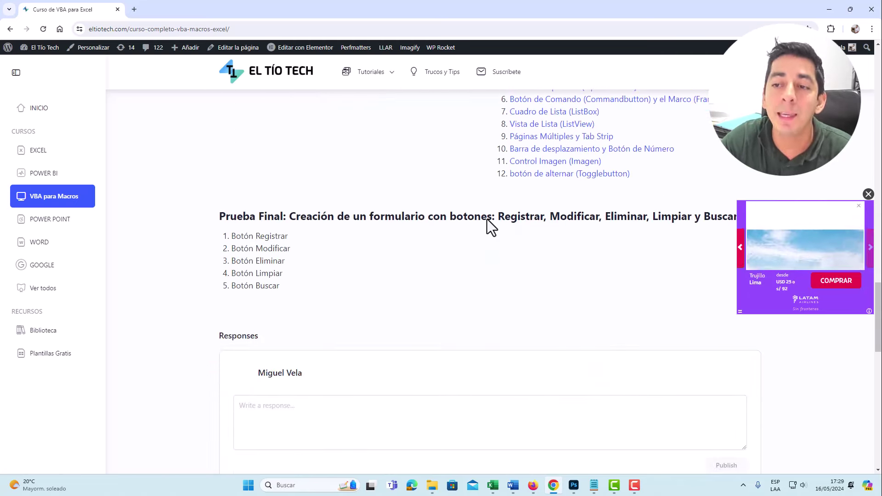
scroll(489, 226, up, 2)
scroll(494, 247, up, 4)
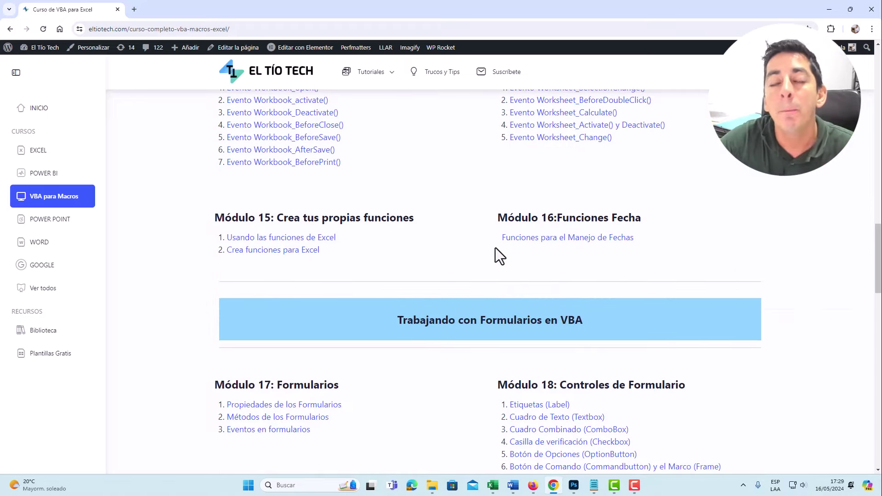
scroll(495, 247, up, 2)
scroll(501, 248, up, 2)
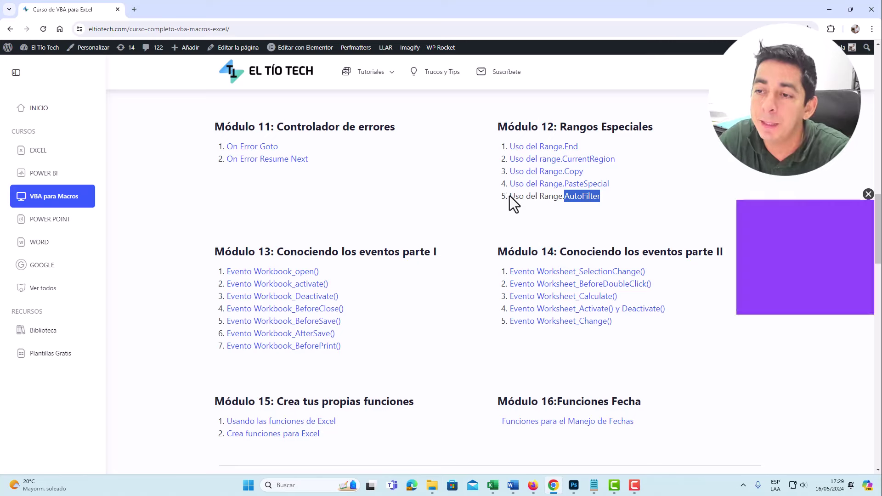
mouse_move(509, 196)
mouse_down()
mouse_move(608, 197)
mouse_move(528, 197)
mouse_move(519, 215)
mouse_up()
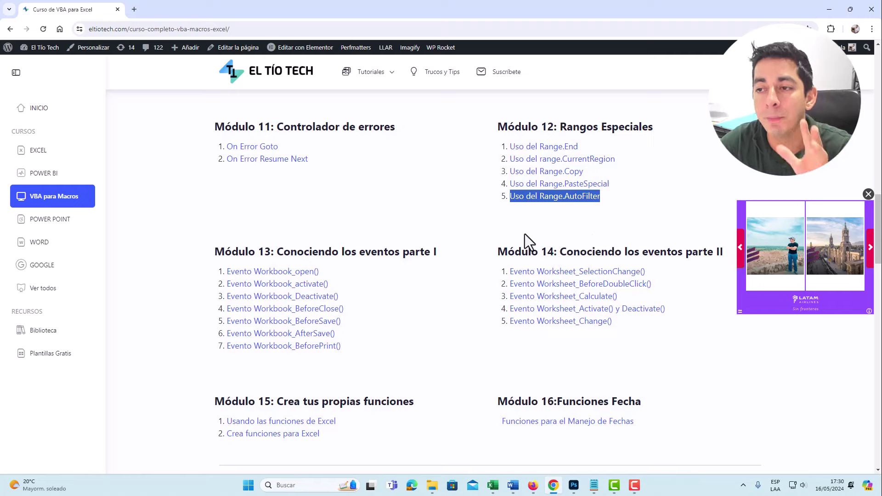
scroll(592, 261, down, 1)
scroll(581, 249, down, 4)
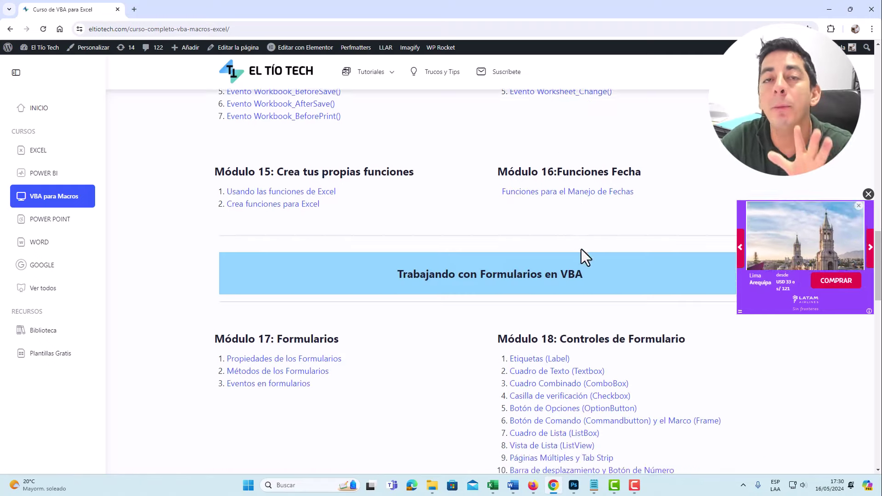
scroll(581, 249, up, 7)
scroll(581, 250, down, 4)
scroll(580, 250, down, 10)
scroll(579, 290, up, 4)
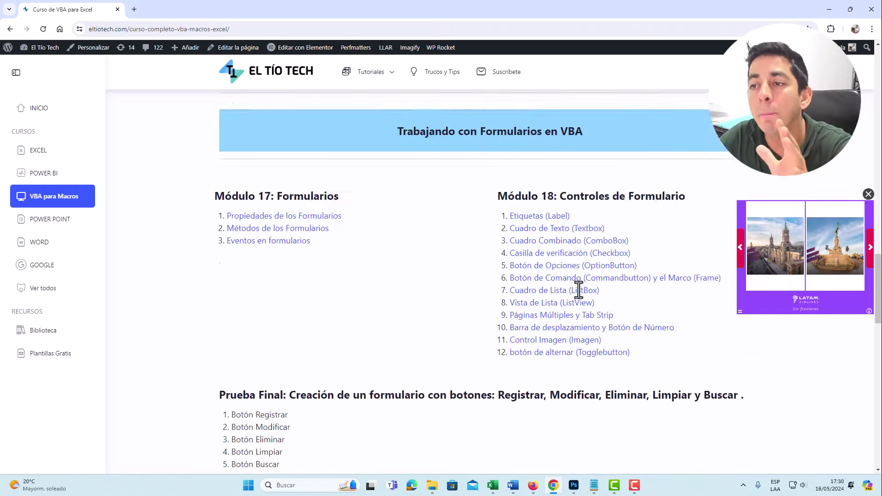
scroll(579, 290, up, 4)
scroll(587, 250, up, 3)
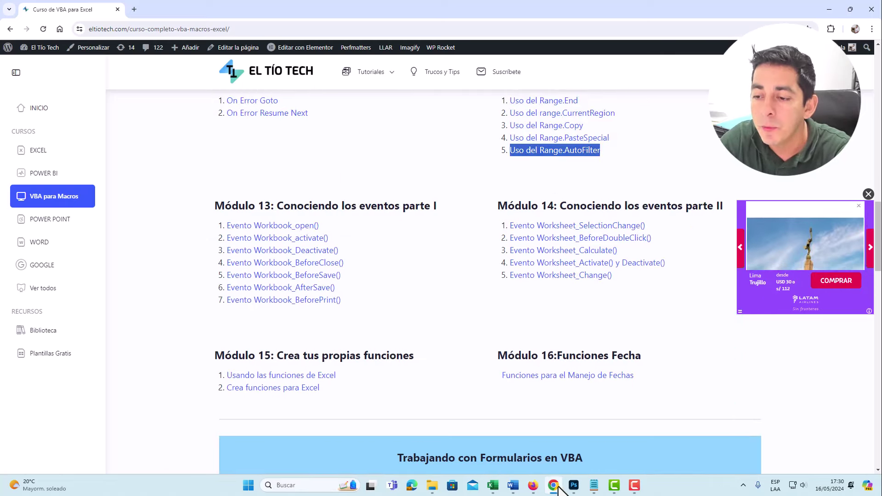
click(830, 9)
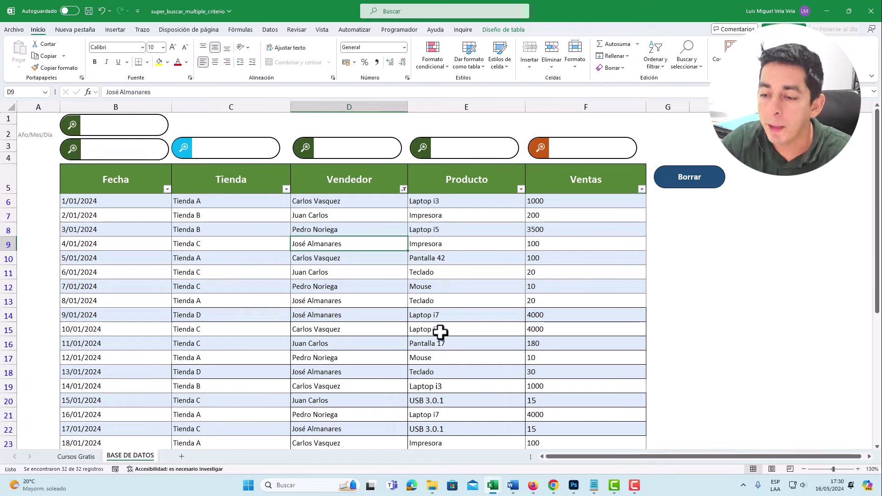
- Close the super_buscar_multiple_criterio workbook, answering its save prompt
click(523, 447)
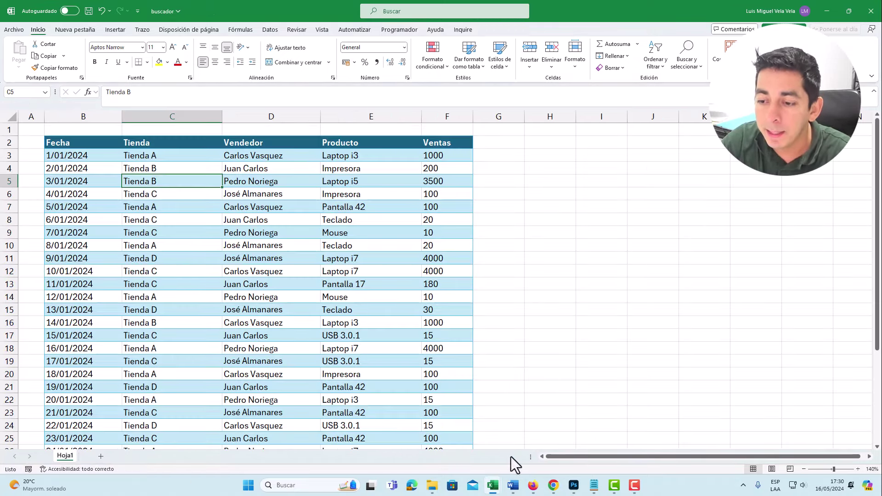
mouse_move(492, 485)
click(449, 449)
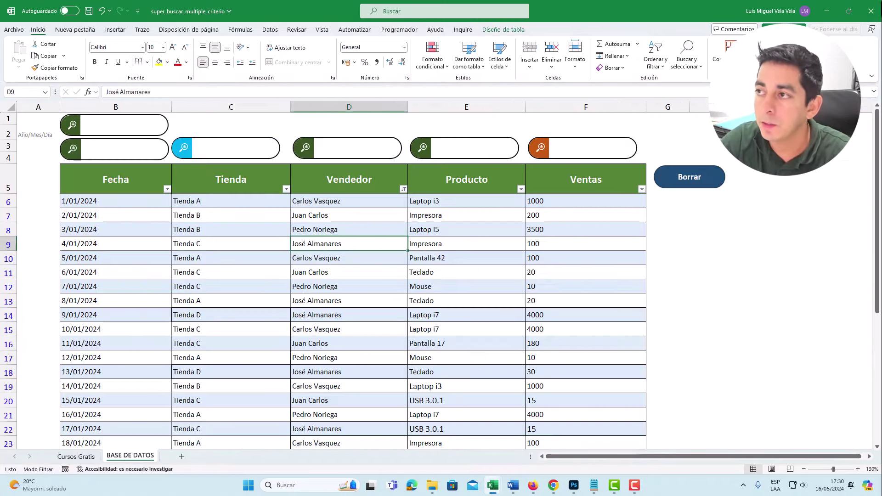
click(871, 11)
click(472, 310)
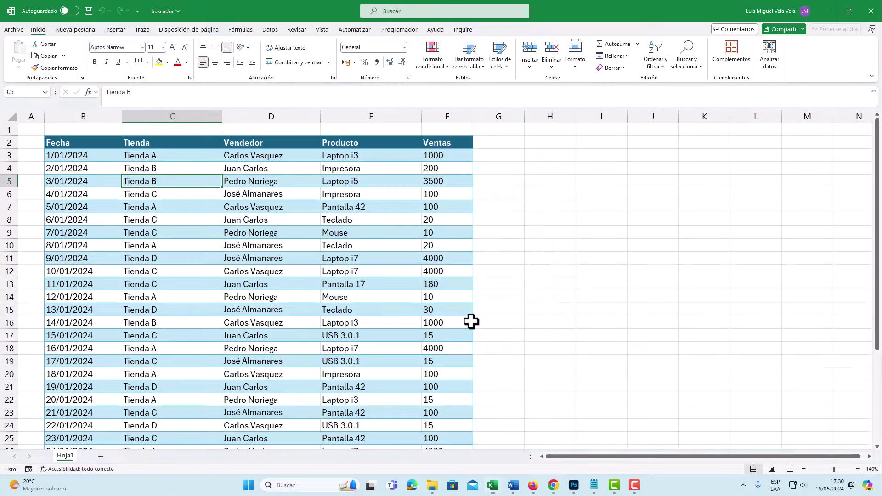
- In the buscador workbook, select the sales list from the Fecha header down to row 34
click(279, 193)
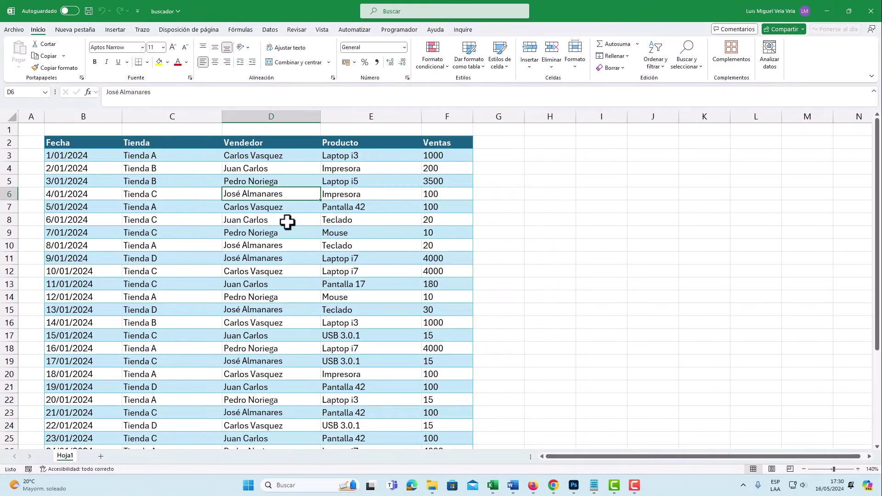
scroll(184, 216, down, 6)
scroll(197, 230, up, 6)
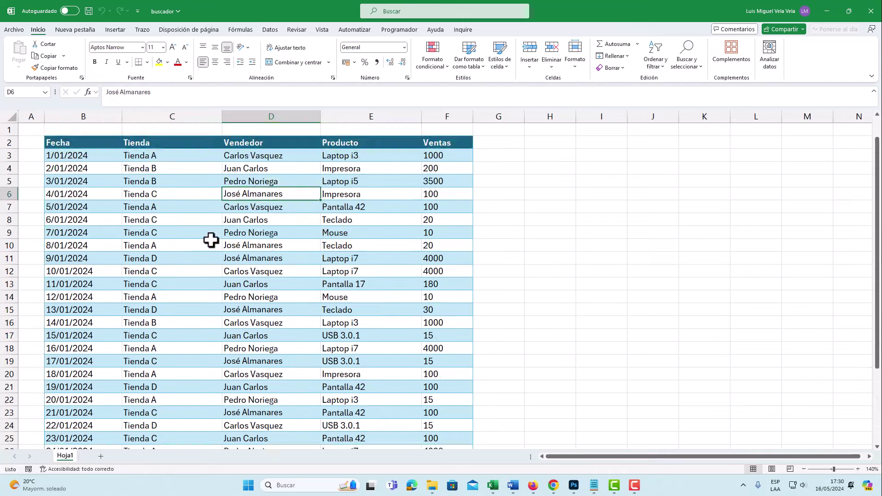
click(151, 179)
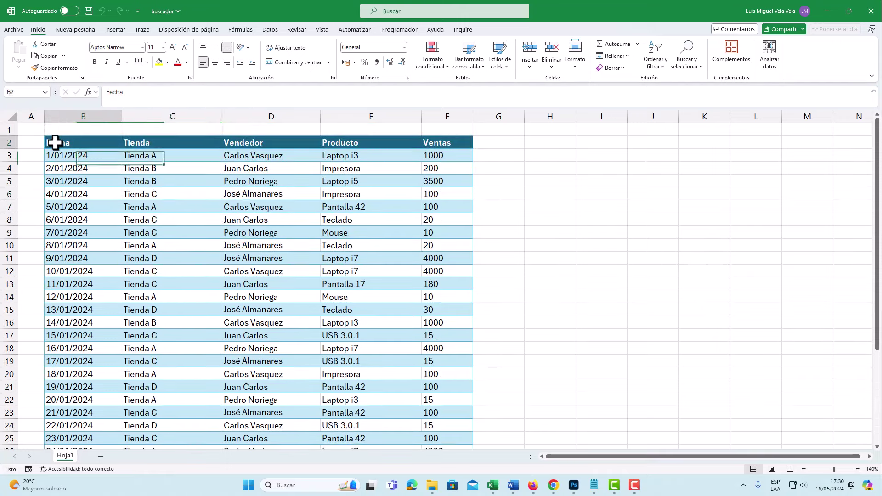
mouse_move(53, 144)
mouse_down()
mouse_move(441, 455)
mouse_move(431, 458)
mouse_move(428, 400)
mouse_up()
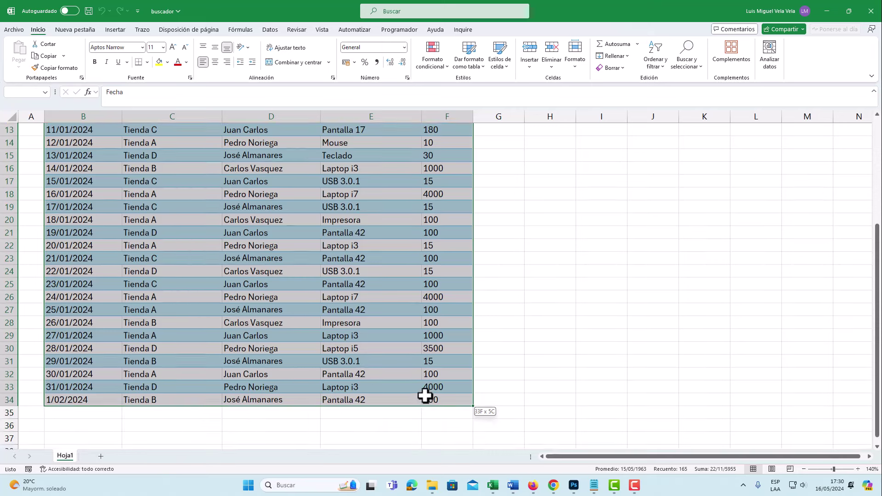
- Convert the $B$2:$F$34 sales list into a table with headers and open row 1's context menu
click(115, 29)
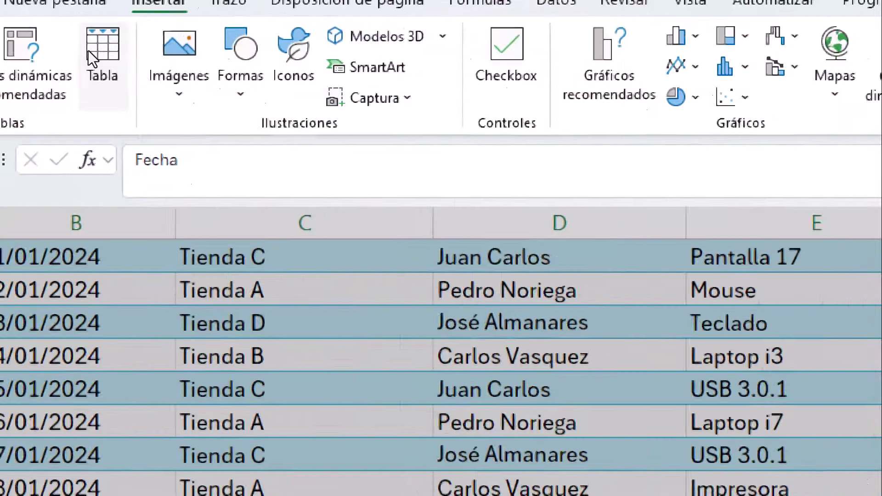
click(92, 50)
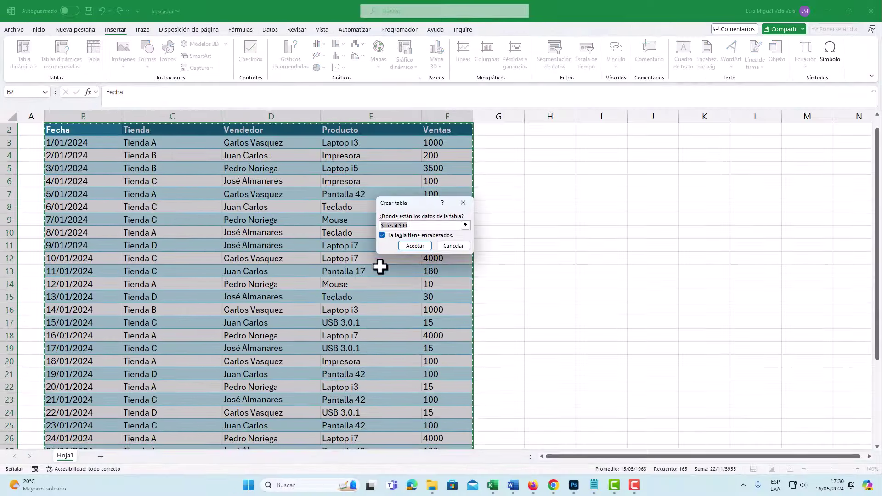
click(415, 246)
click(380, 245)
scroll(209, 263, up, 1)
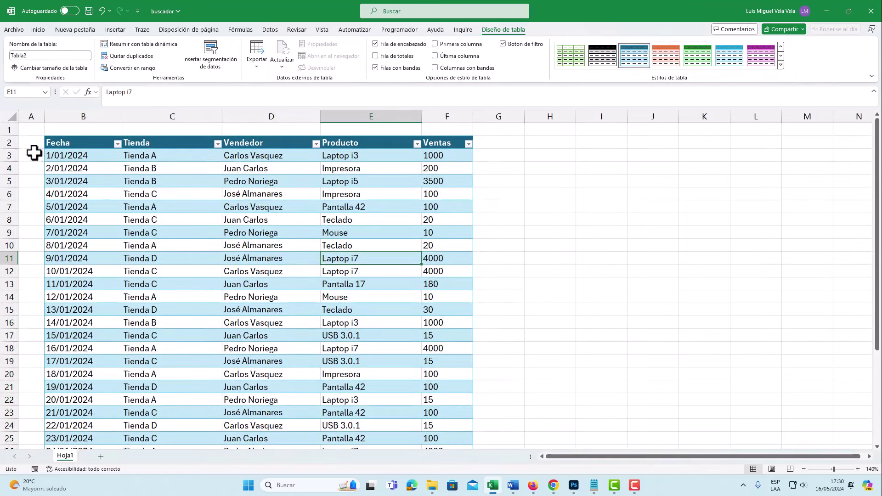
right_click(10, 130)
- Insert two blank rows above the sales table so its header sits on row 4
click(34, 220)
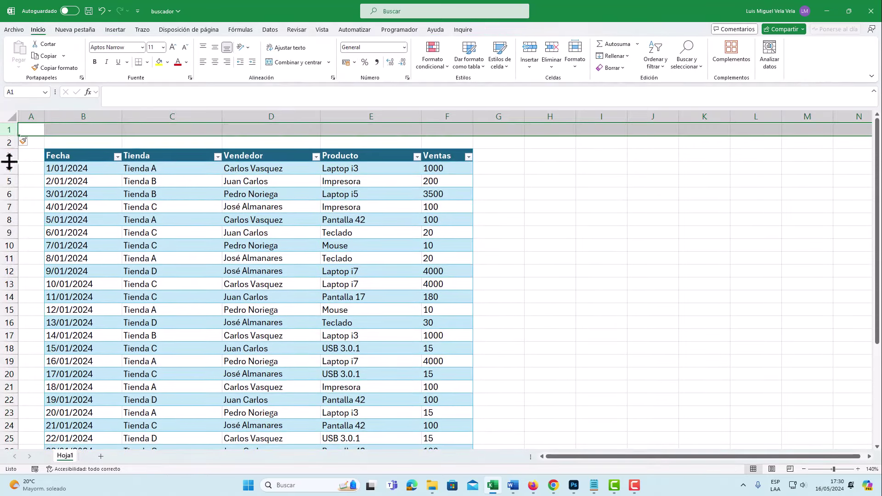
click(9, 142)
right_click(10, 142)
click(41, 232)
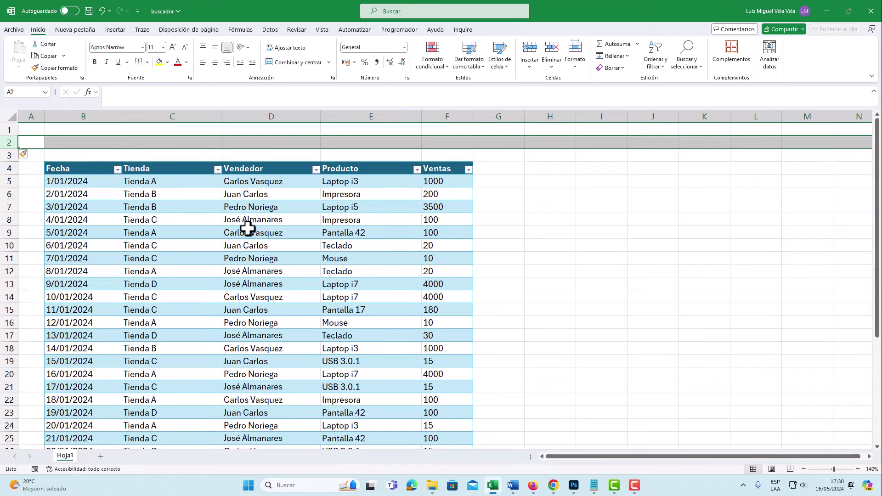
- Check columns C, B and F, select cell C2, and show the Programador tab
click(243, 228)
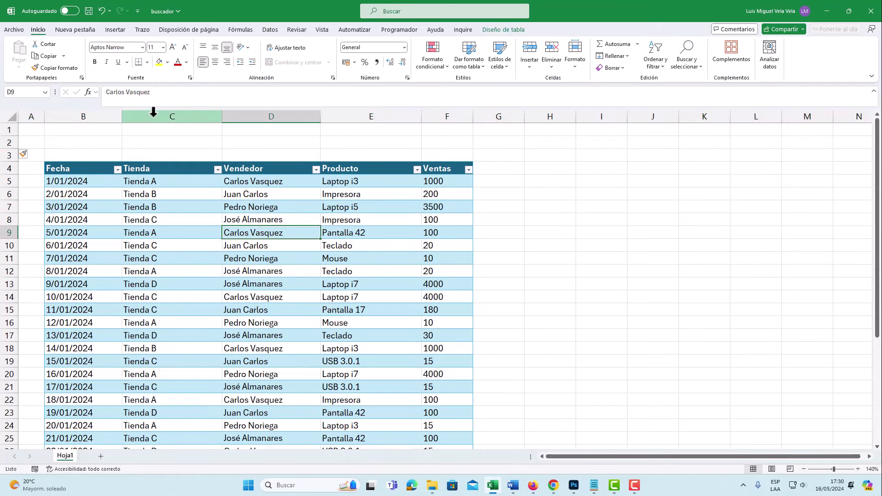
click(154, 115)
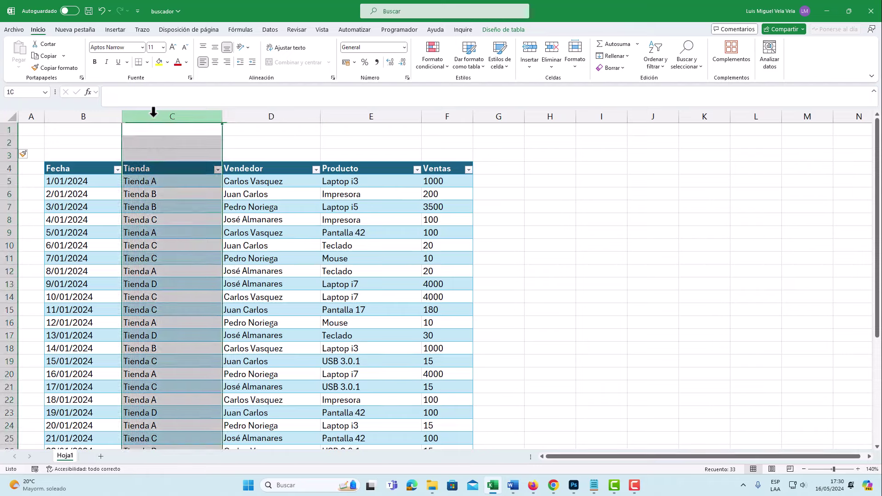
click(96, 112)
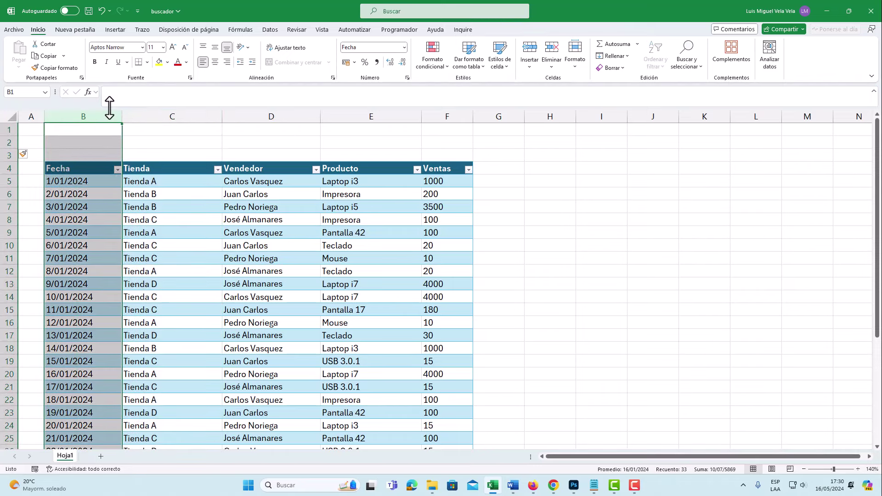
click(452, 114)
click(181, 192)
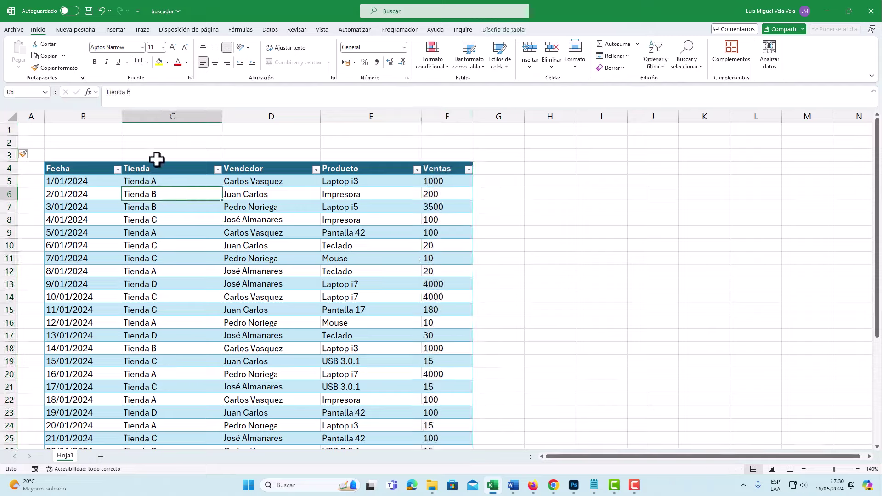
click(167, 138)
click(398, 30)
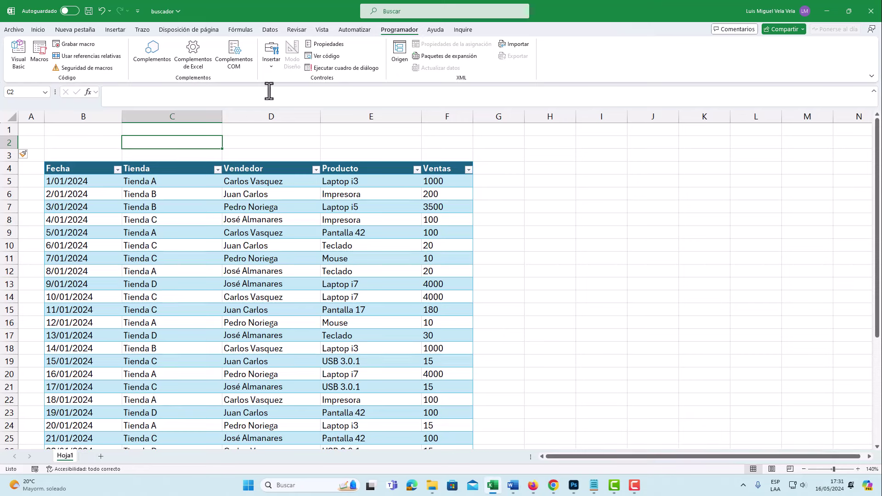
- Draw an ActiveX text box over C2:D3, copy it above Ventas, and widen columns B and F
click(269, 68)
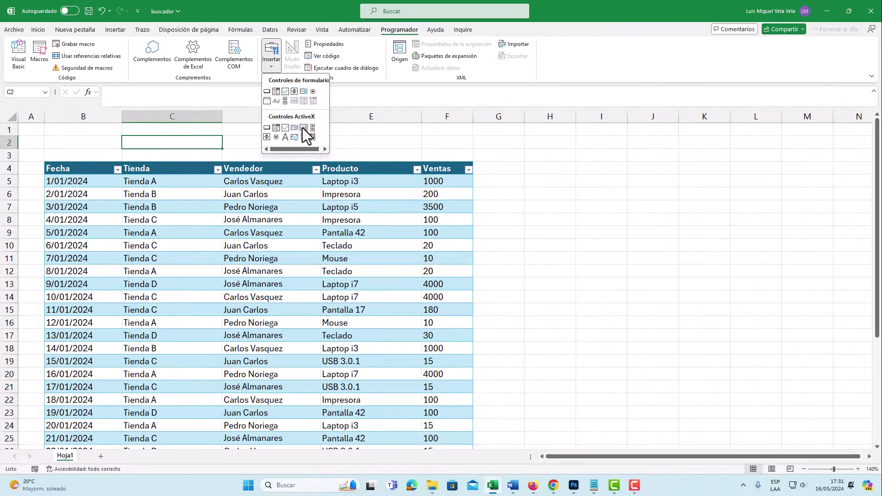
click(305, 133)
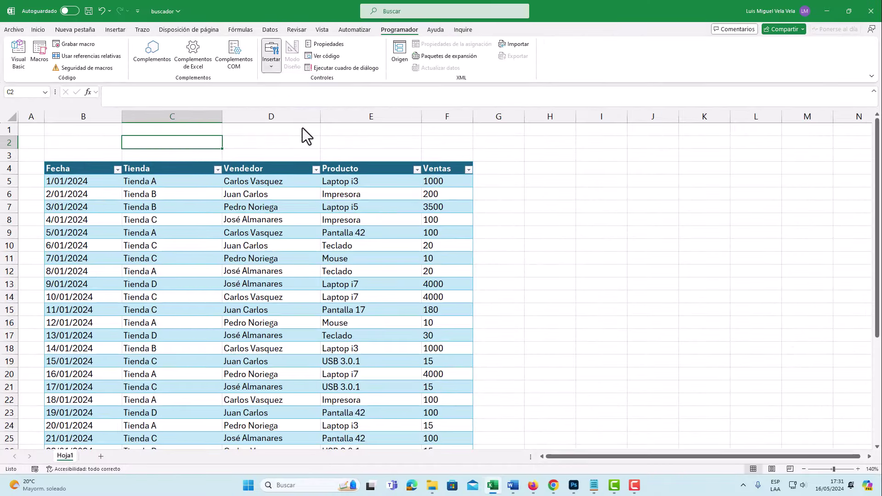
mouse_move(124, 134)
mouse_down()
mouse_move(232, 154)
mouse_move(218, 151)
mouse_up()
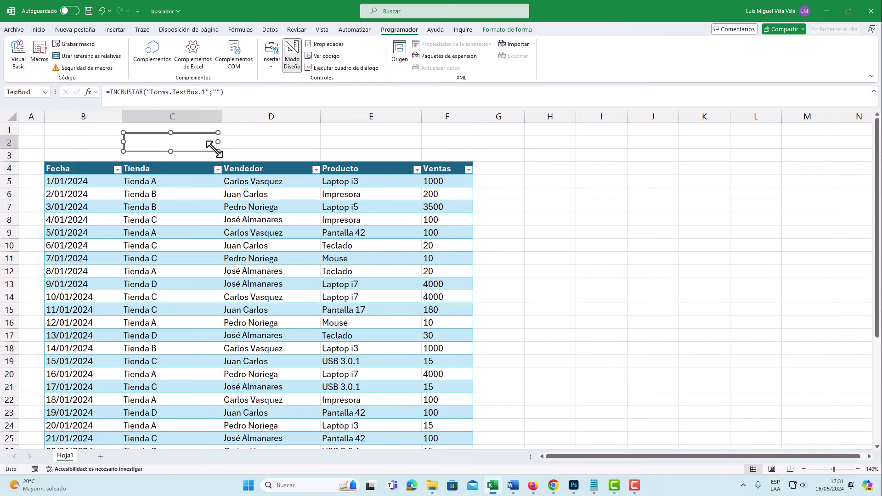
key(ctrl+d)
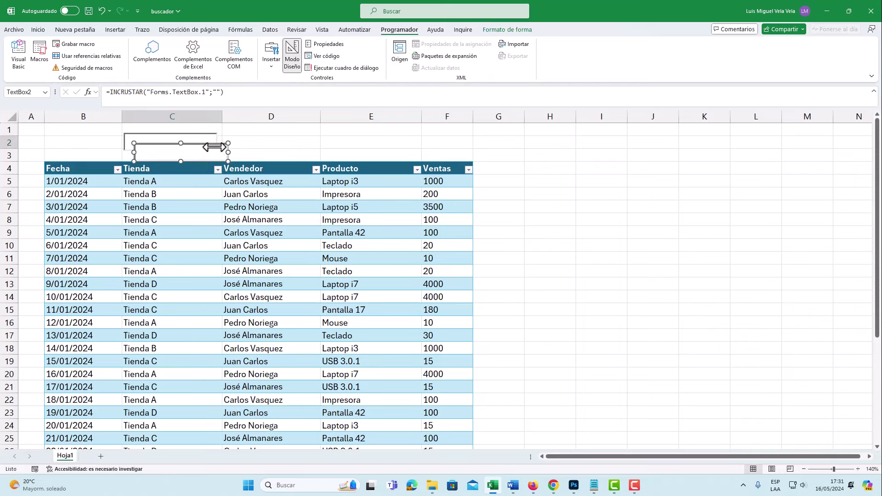
mouse_move(215, 147)
mouse_down()
mouse_move(503, 138)
mouse_move(538, 116)
mouse_up()
drag(122, 116, 190, 117)
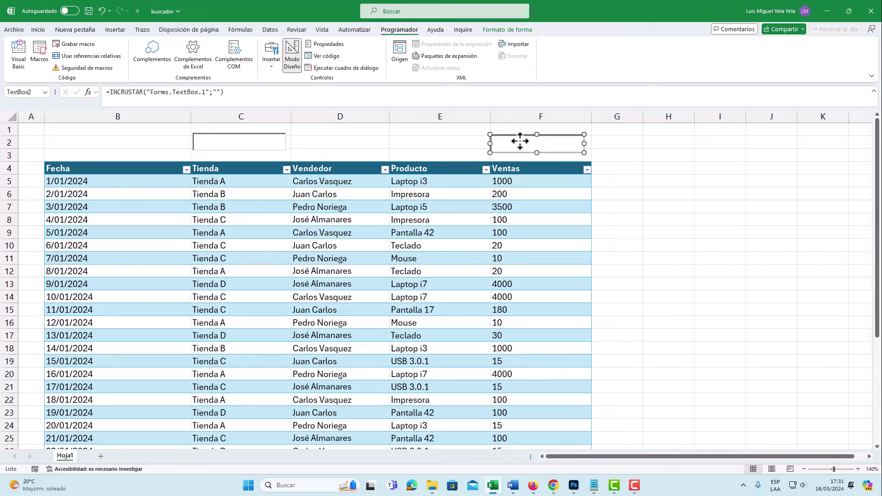
- Place text boxes in B1, B3, C3 and F3 after making row 3 taller
drag(520, 141, 81, 135)
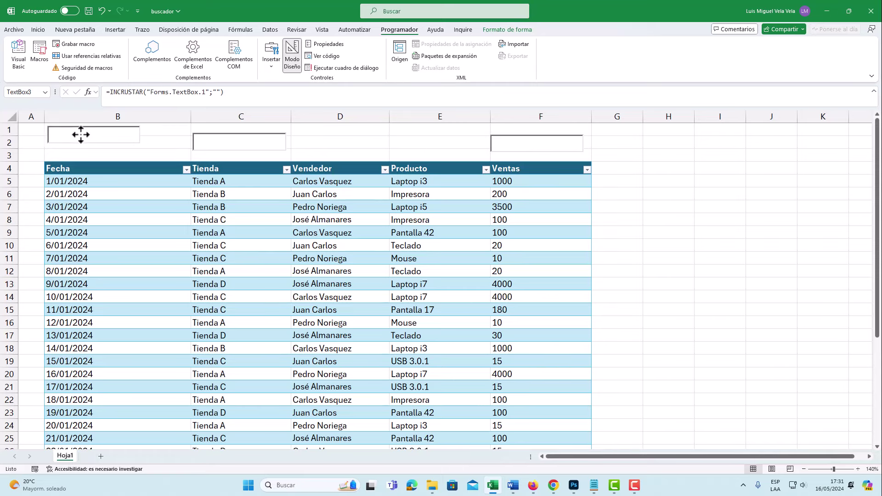
key(ctrl+v)
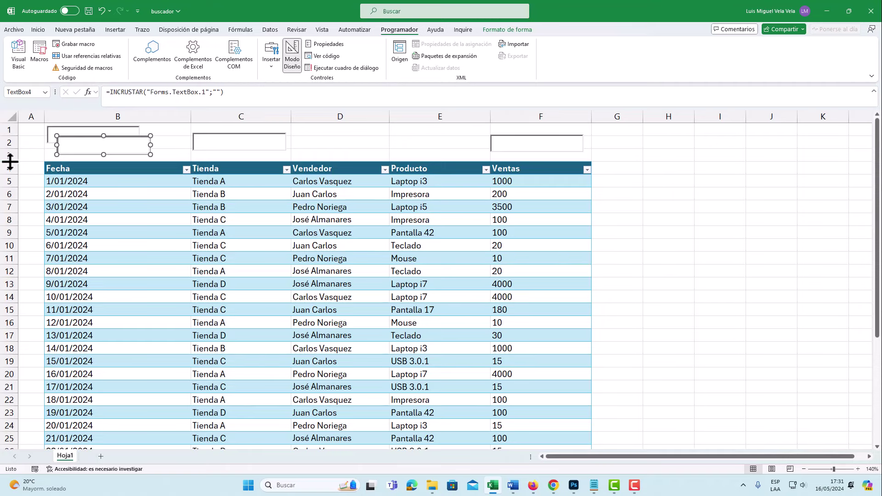
drag(9, 162, 8, 177)
drag(87, 150, 77, 165)
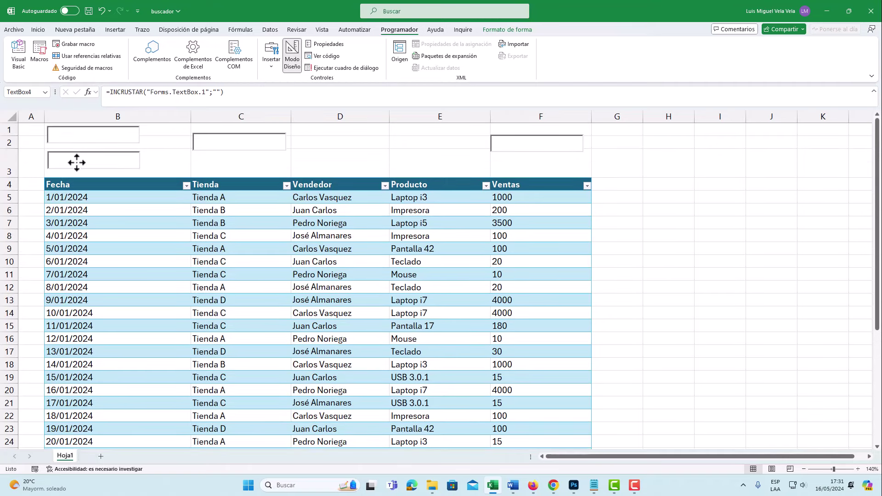
drag(235, 138, 237, 155)
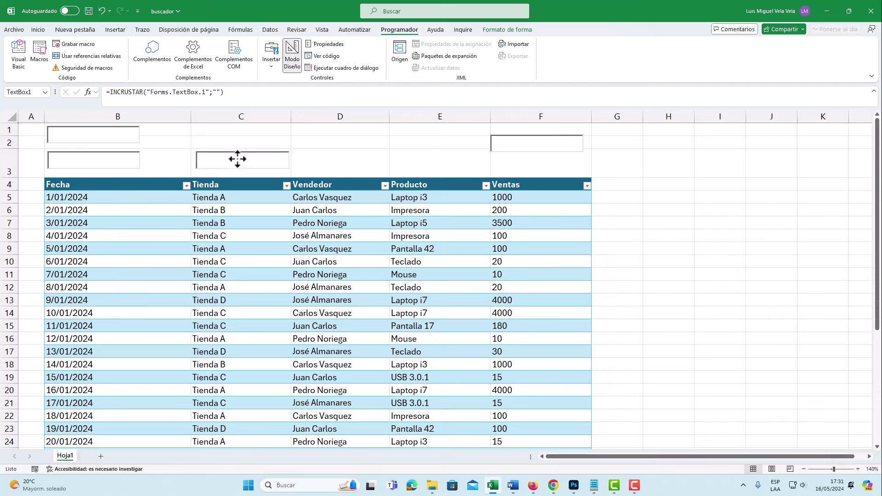
drag(532, 145, 532, 164)
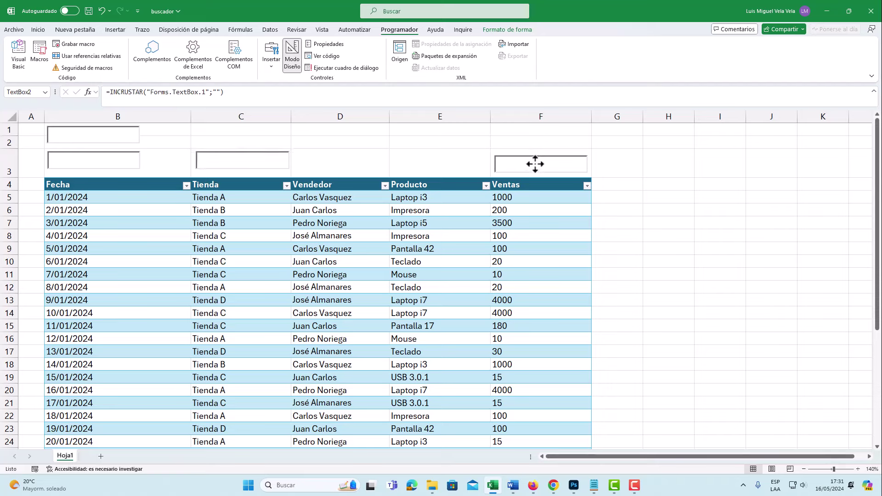
drag(216, 168, 214, 162)
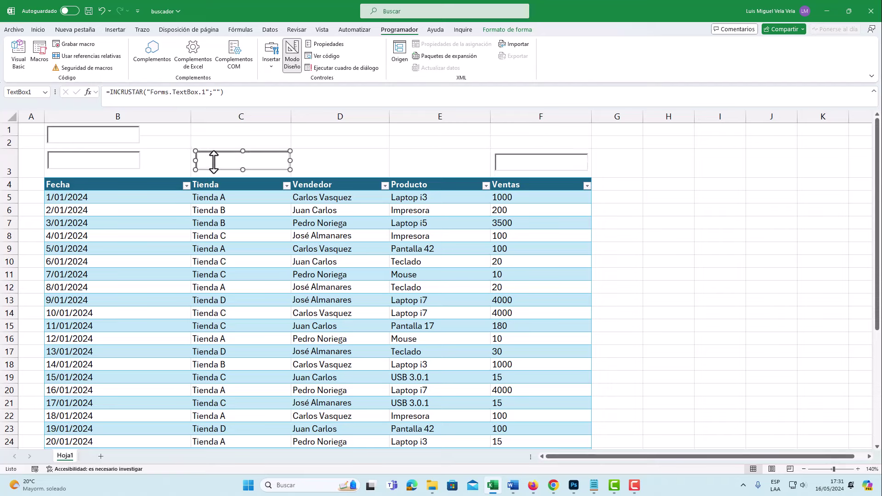
- Check the layout by selecting columns D, E, C and the C3, F3 and B1 search boxes
click(332, 114)
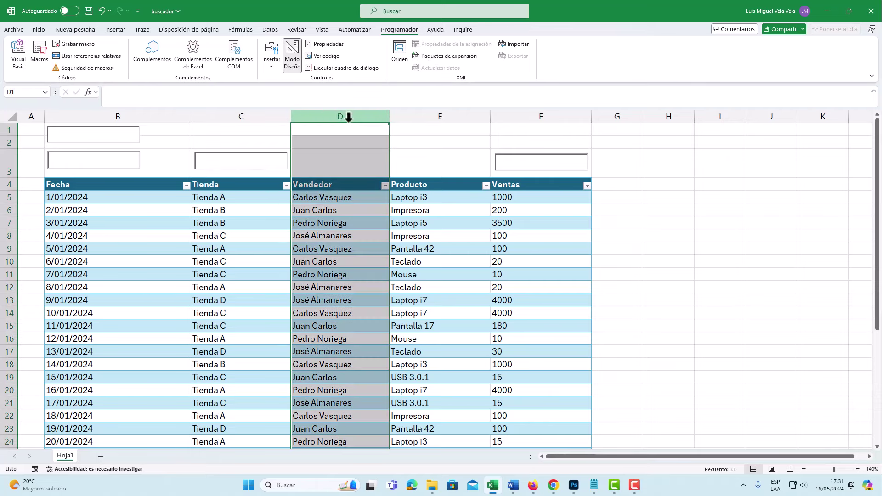
click(433, 116)
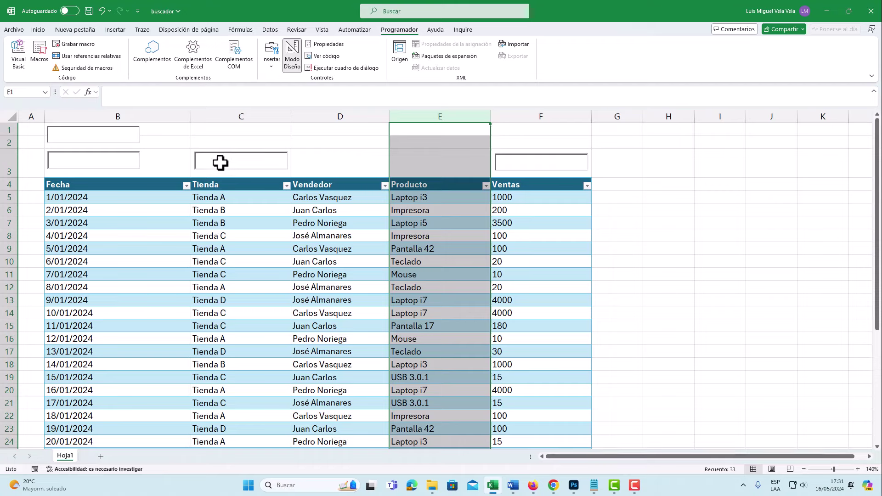
click(253, 114)
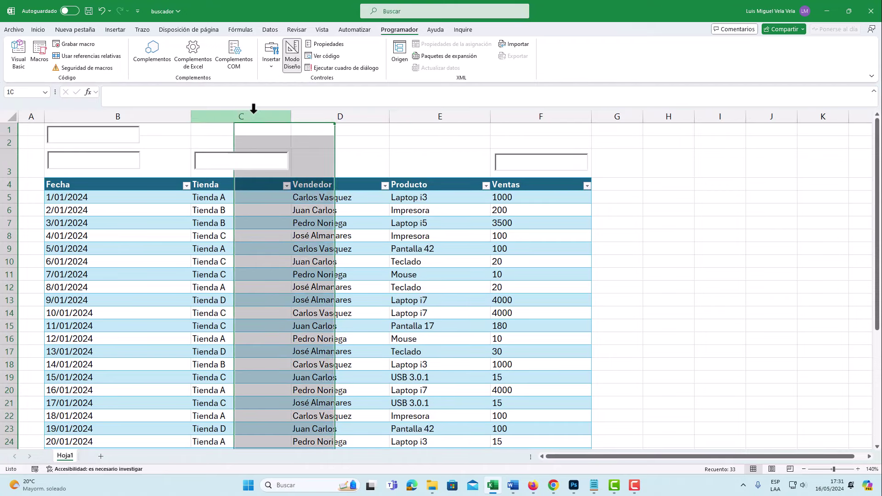
click(230, 166)
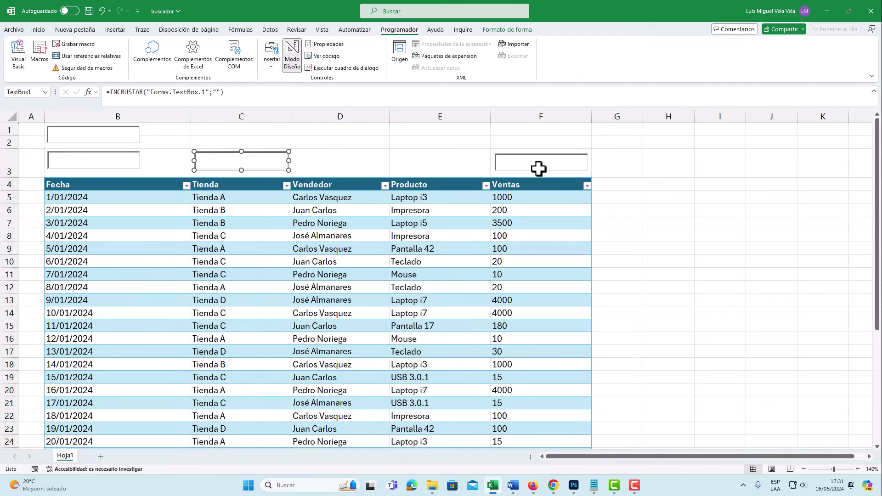
click(519, 165)
click(95, 134)
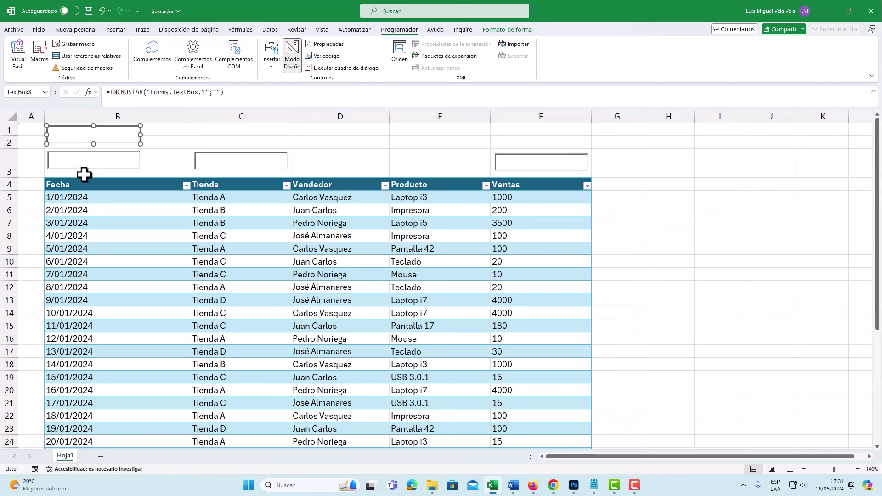
click(93, 135)
click(93, 136)
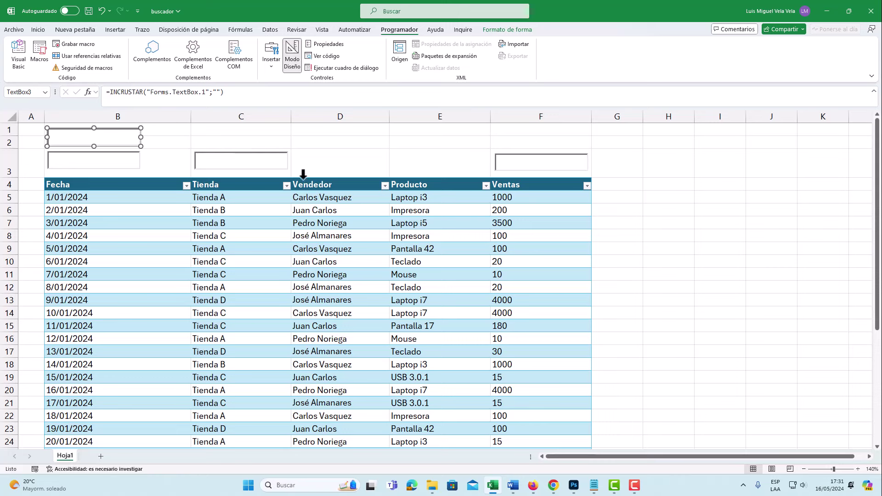
- Save the workbook as macro-enabled buscador.xlsm on the Desktop, replacing the existing file
click(12, 29)
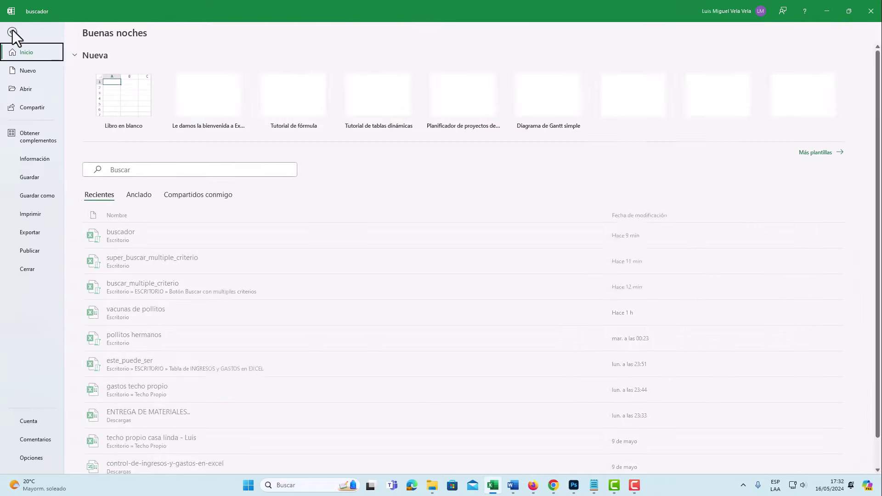
click(44, 198)
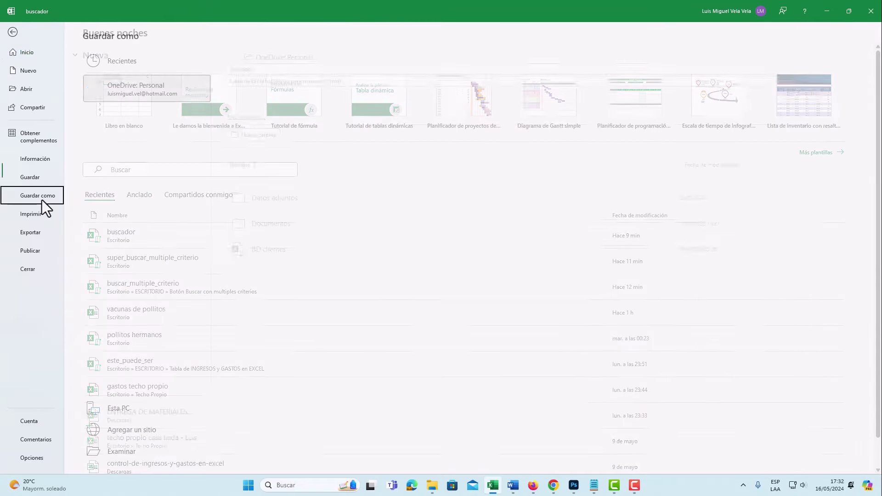
click(125, 448)
click(88, 273)
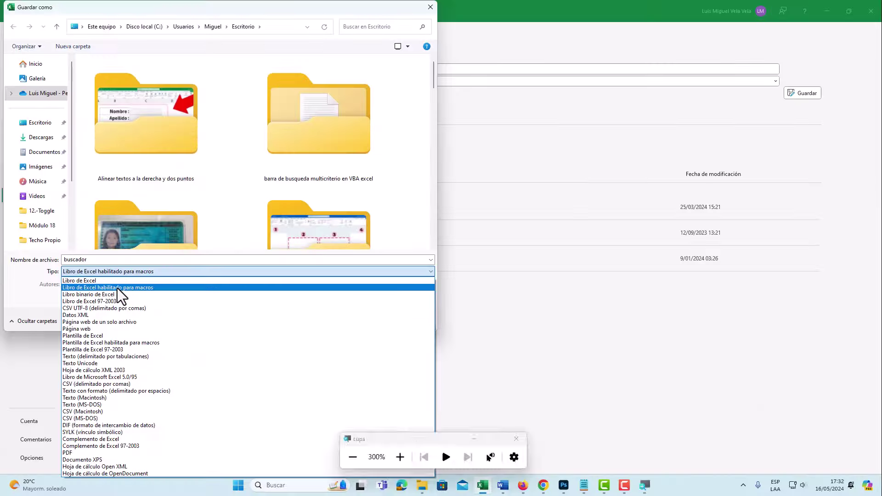
click(118, 289)
click(364, 319)
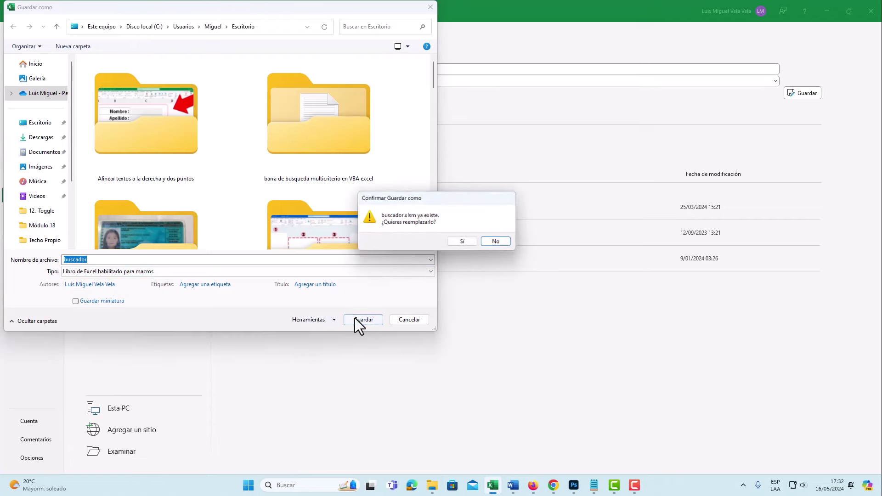
click(460, 242)
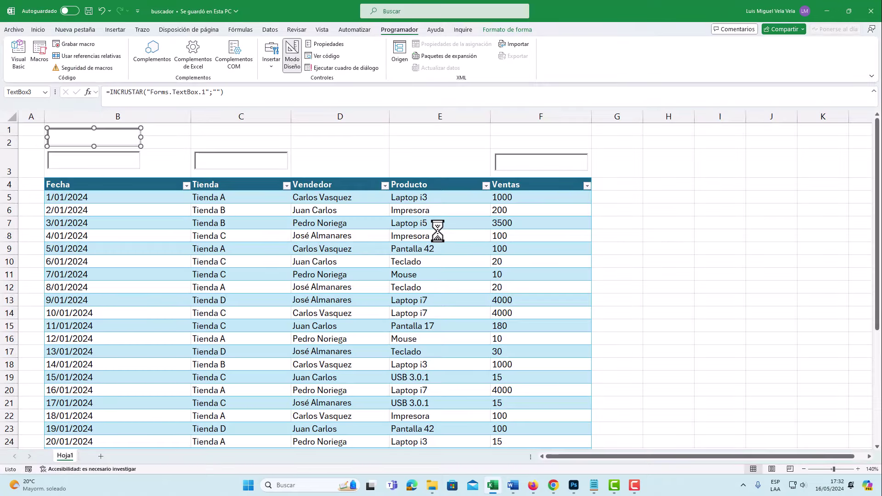
- Select cell D3, then the Tienda search box in C3
click(355, 157)
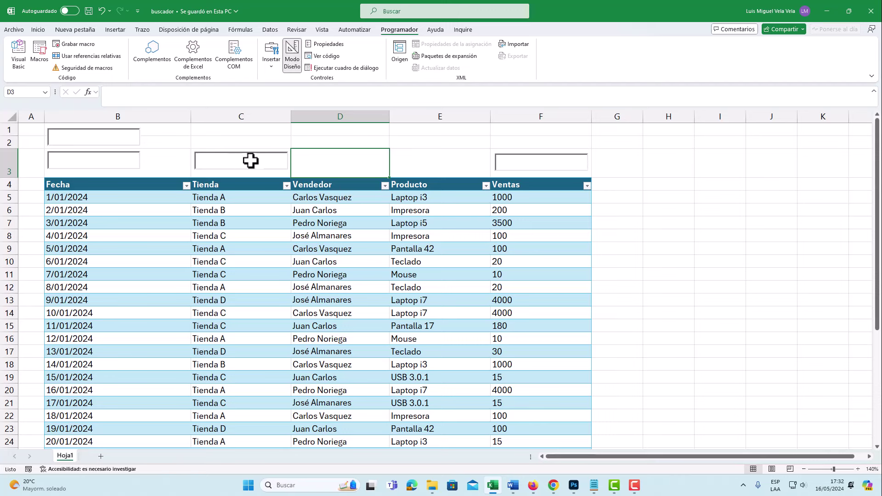
click(250, 160)
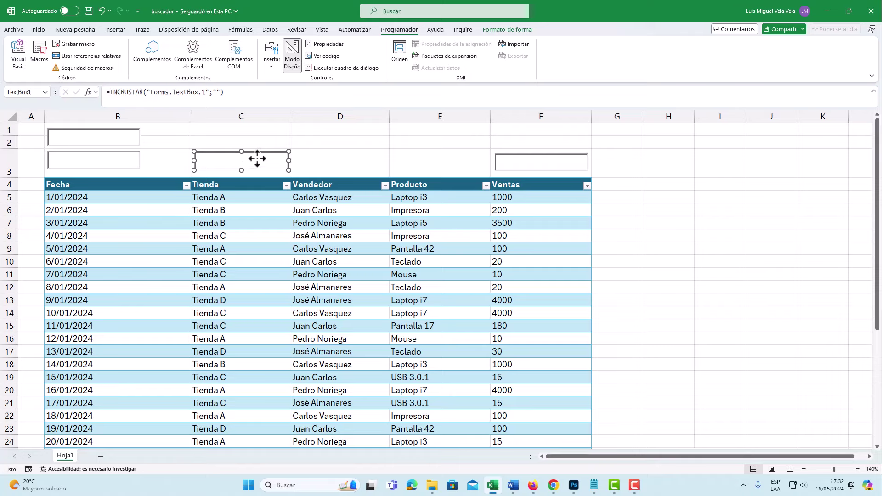
- Open the C3 box's TextBox1_Change code and add blank lines inside the procedure
double_click(229, 160)
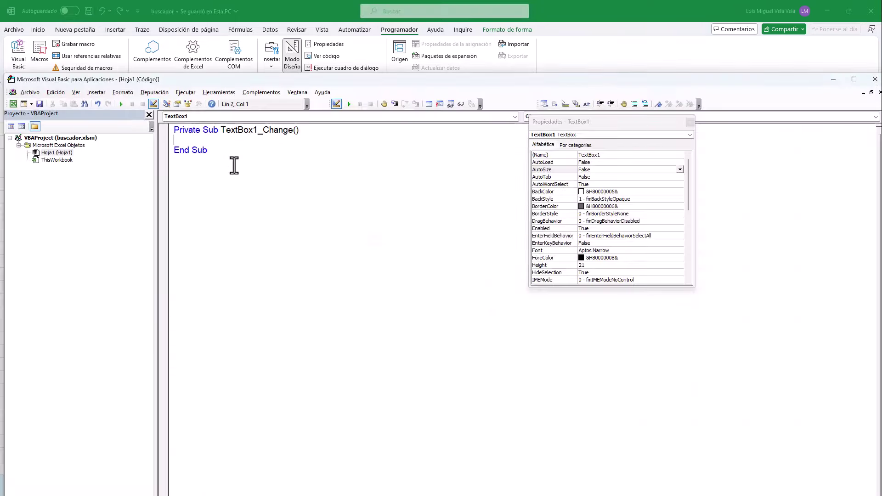
mouse_move(291, 81)
mouse_down()
mouse_move(286, 72)
mouse_move(337, 49)
mouse_move(311, 78)
mouse_up()
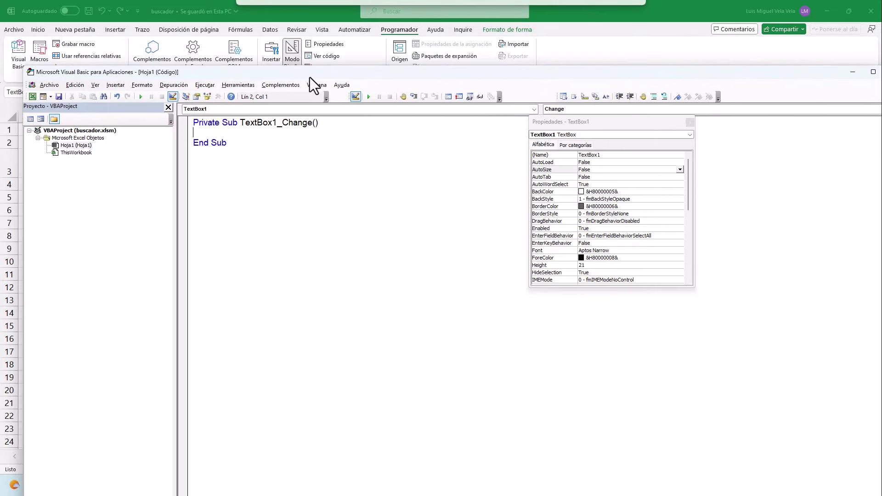
key(Return)
key(Return)
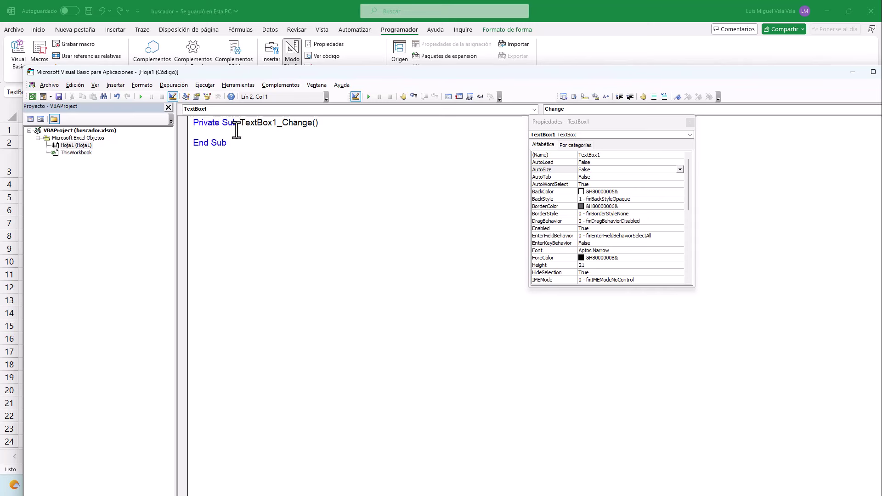
key(Return)
key(Return)
key(Return)
key(Up)
drag(314, 123, 302, 127)
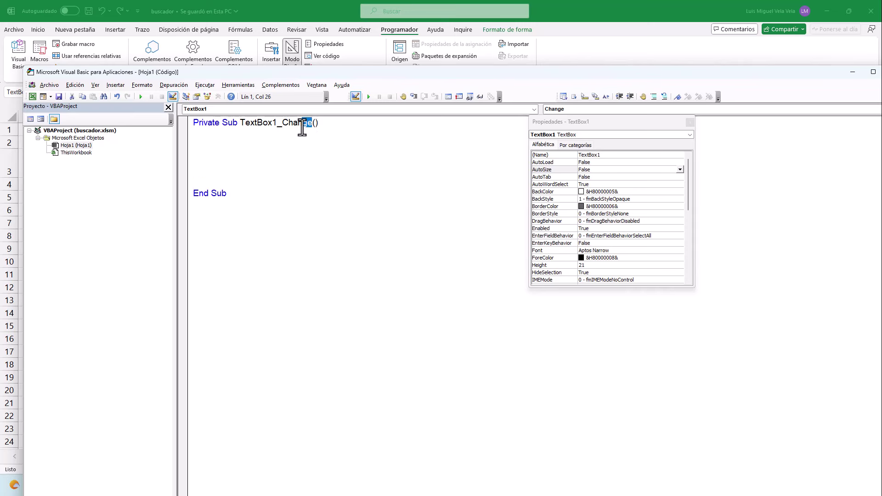
click(224, 156)
- Add two more blank lines, then return to the sheet and reselect the C3 text box
key(alt+F11)
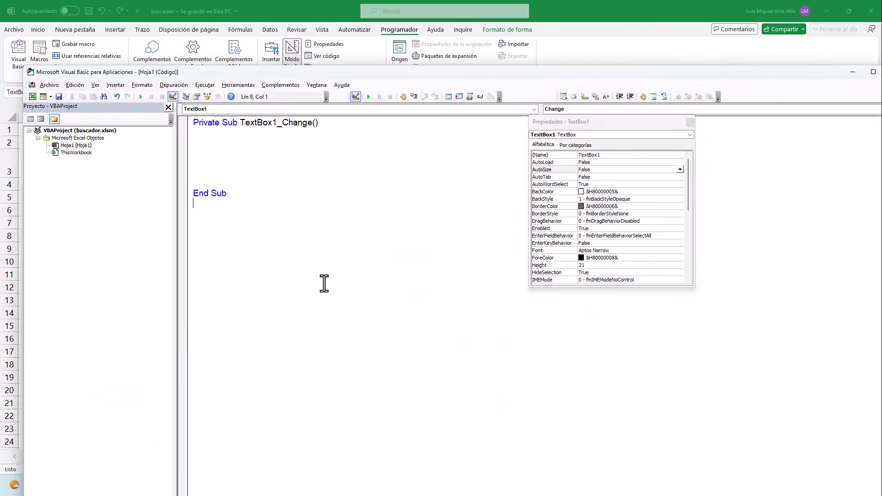
key(alt+F11)
click(223, 144)
key(Return)
key(Return)
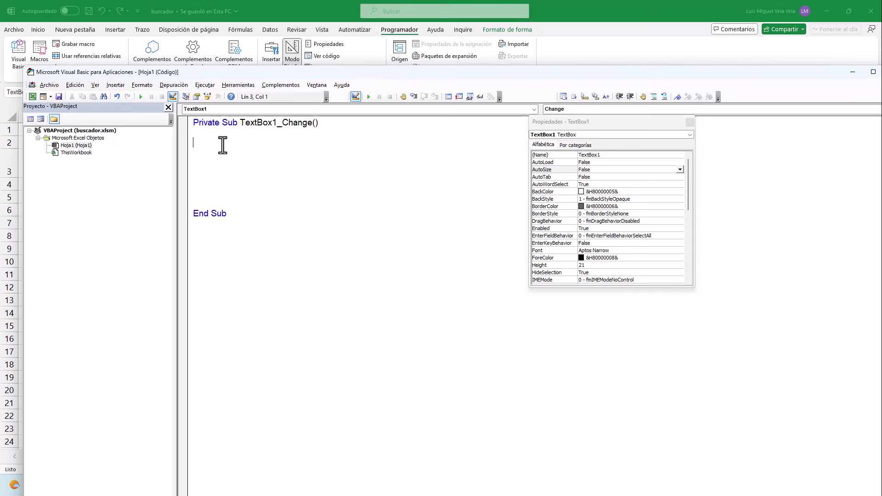
key(alt+F11)
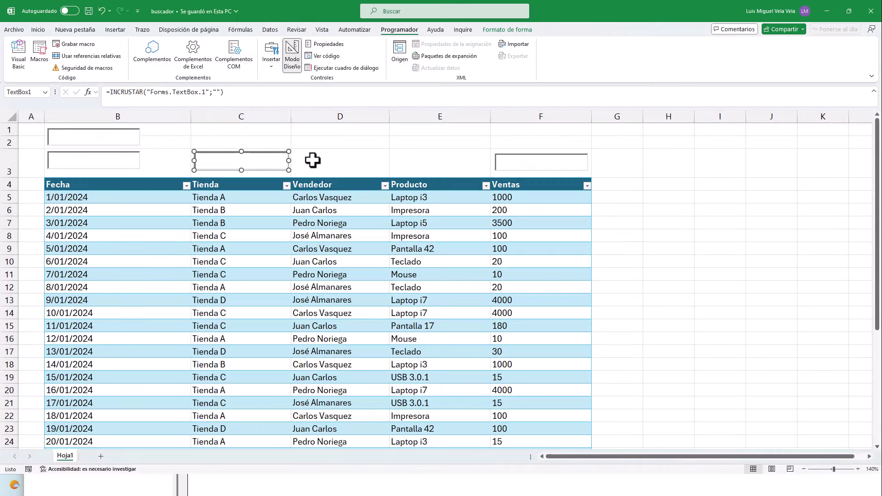
click(313, 159)
click(256, 153)
- Toggle the table's filter arrows off and on, then open and dismiss the Vendedor filter list
click(39, 30)
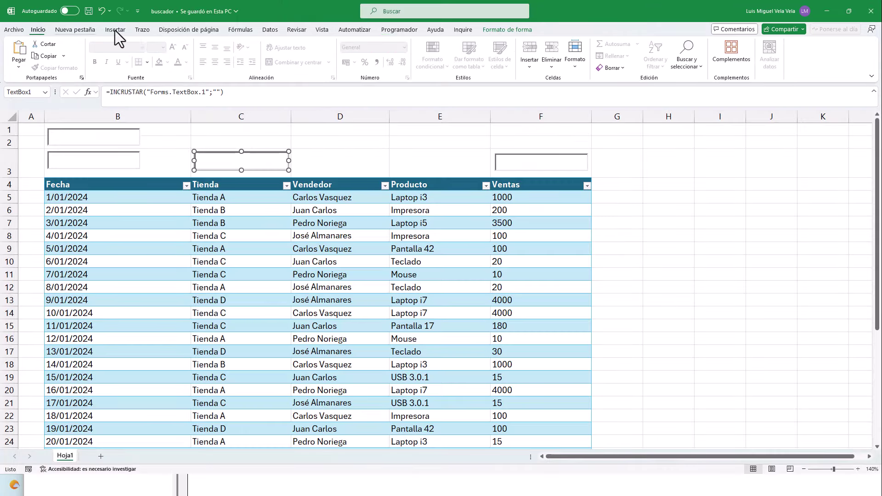
click(258, 29)
click(325, 161)
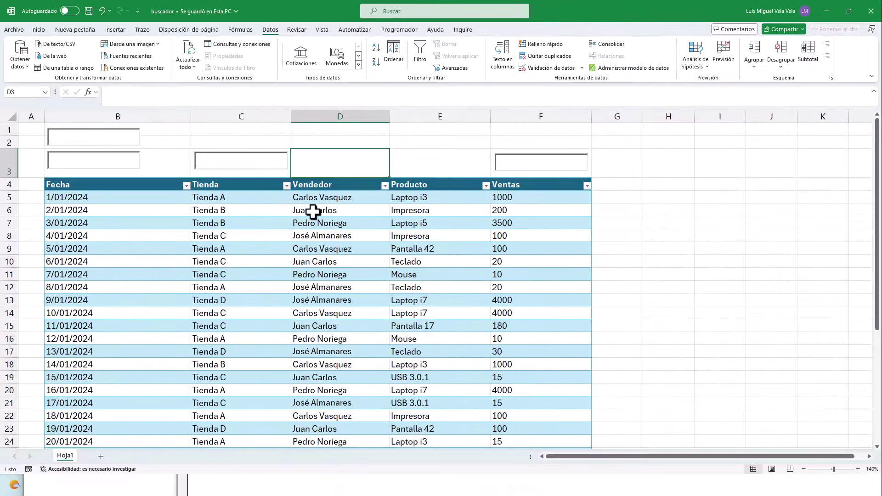
click(313, 212)
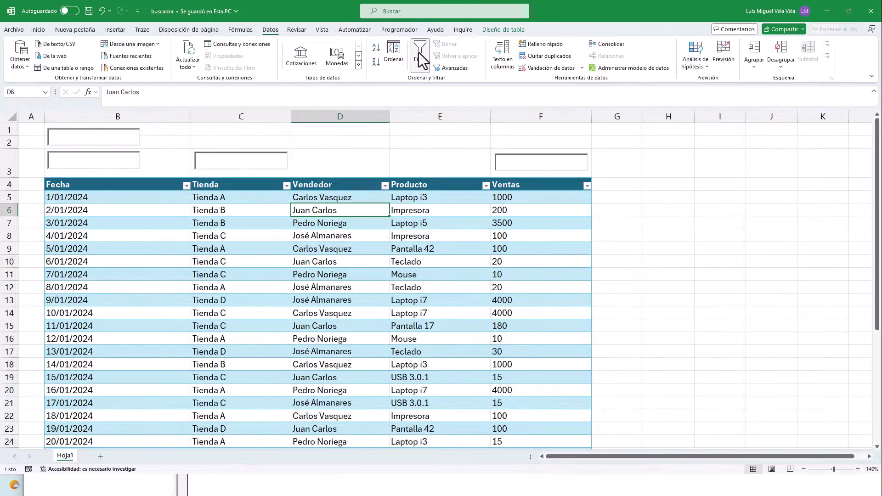
click(421, 57)
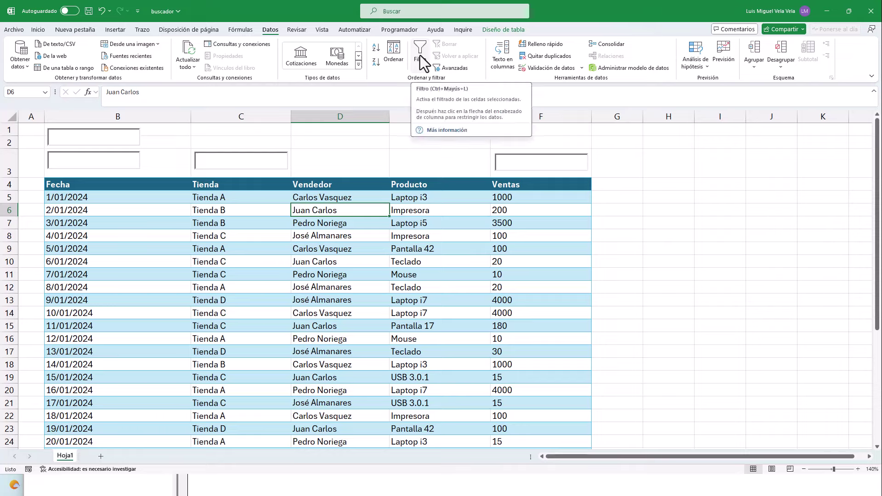
click(420, 55)
click(385, 186)
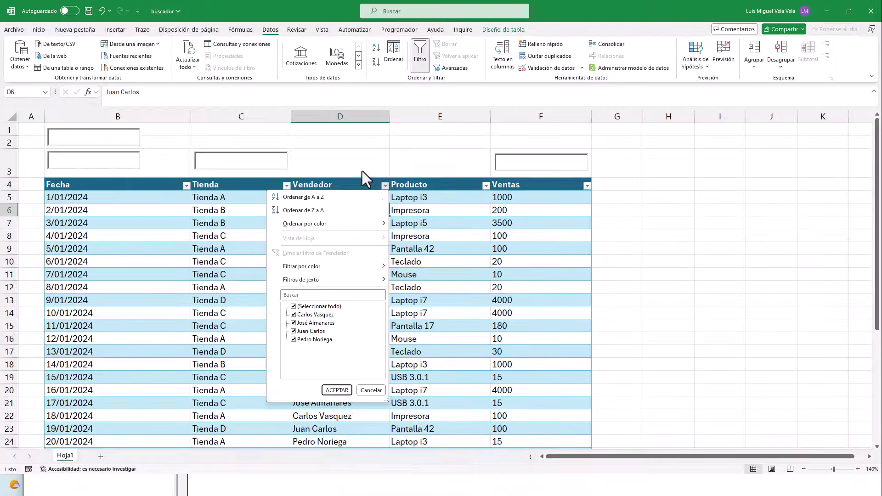
key(Escape)
- Start a Range("") statement on the empty line inside TextBox1_Change
key(alt+F11)
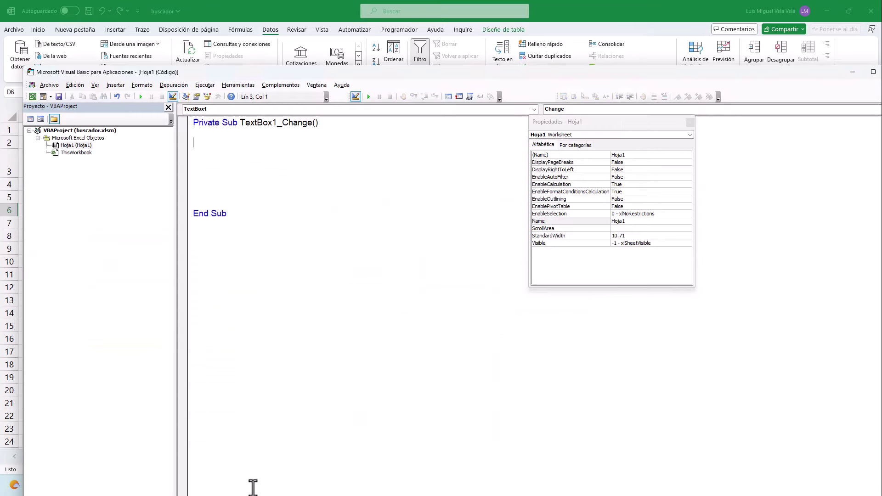
click(222, 162)
text(Ra)
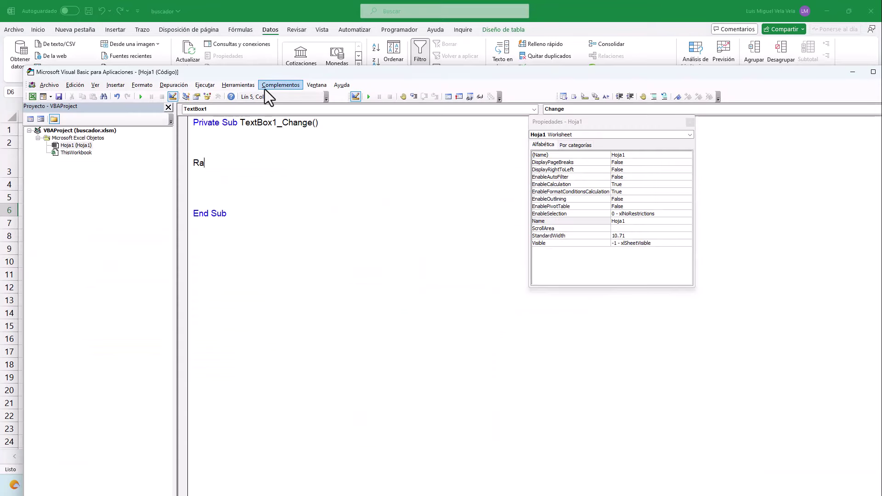
text(nge())
key(Left)
text(")
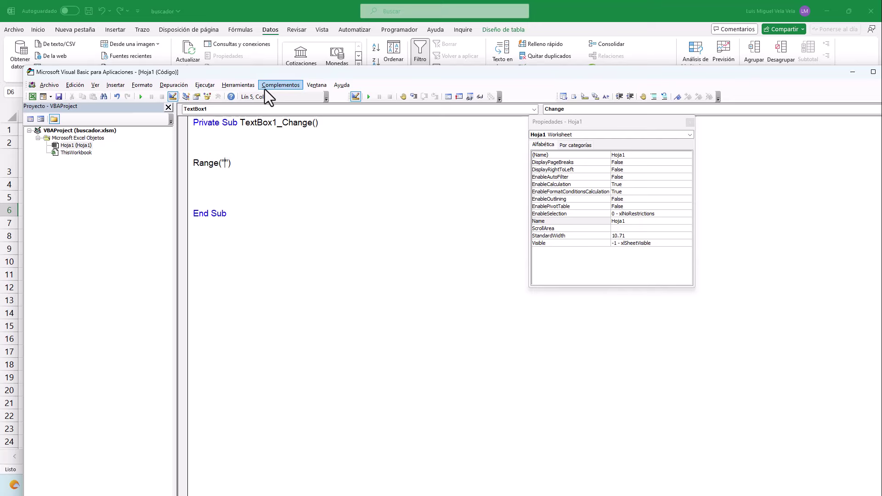
text(")
- Inspect the table's header row and the Fecha, Tienda and Vendedor columns on the sheet
key(alt+F11)
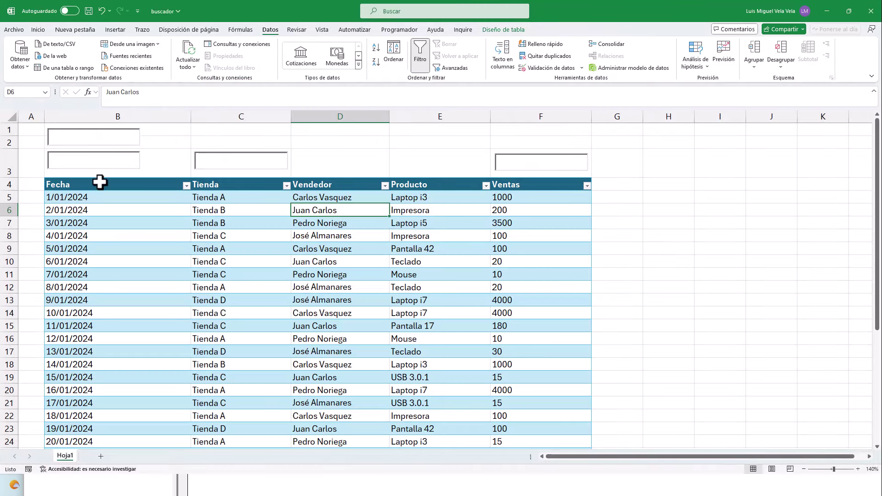
drag(99, 184, 541, 183)
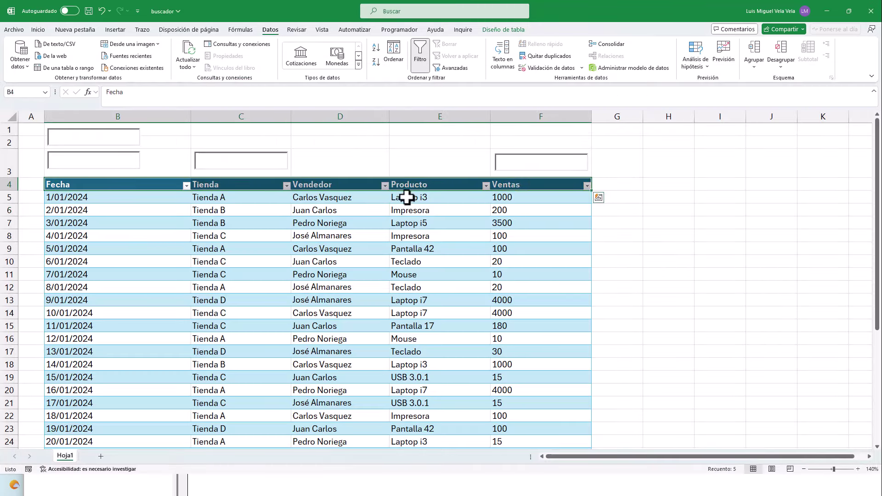
click(129, 236)
click(127, 116)
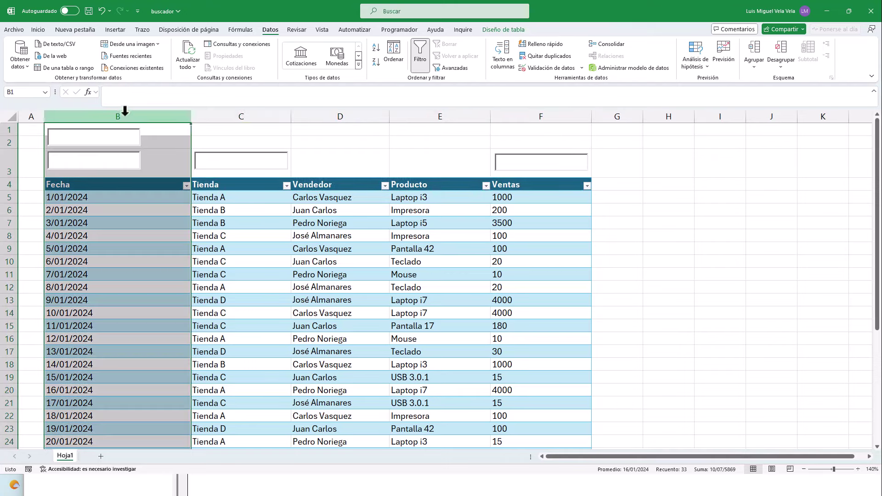
click(103, 181)
click(241, 118)
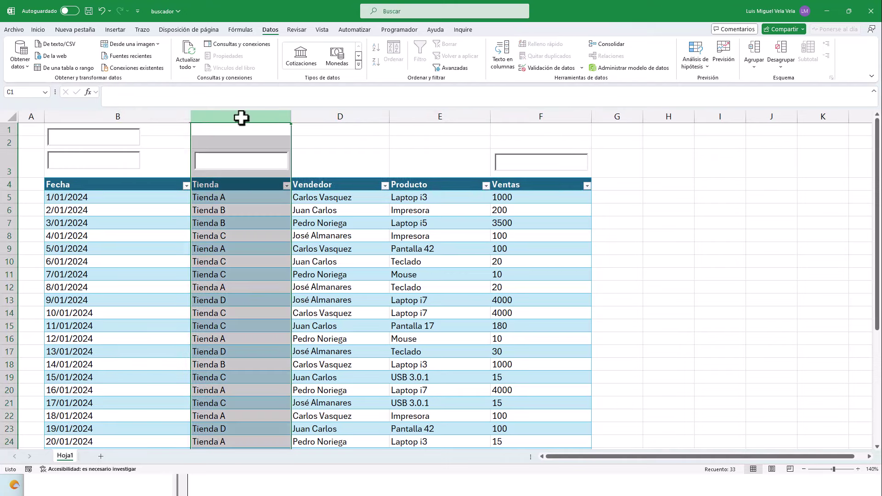
click(236, 183)
click(349, 118)
click(340, 186)
- Toggle the table's filter off and back on, and confirm the Fecha header sits in B4
key(Down)
key(Down)
key(Down)
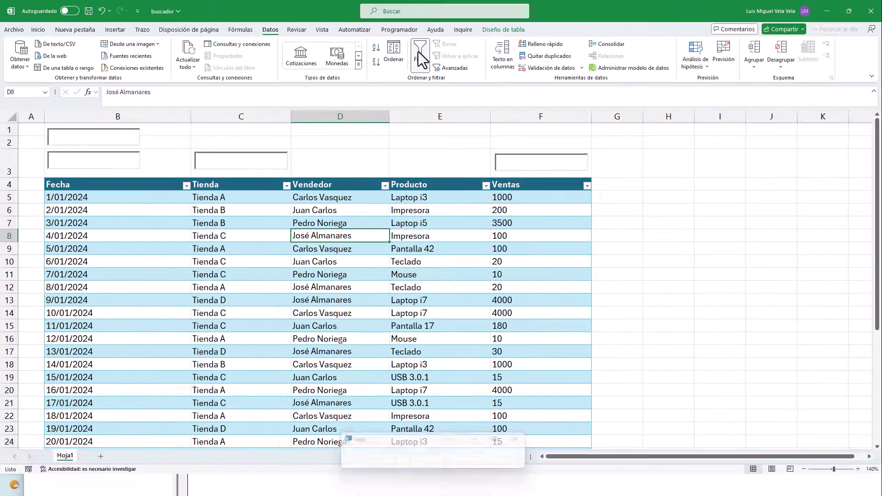
click(420, 53)
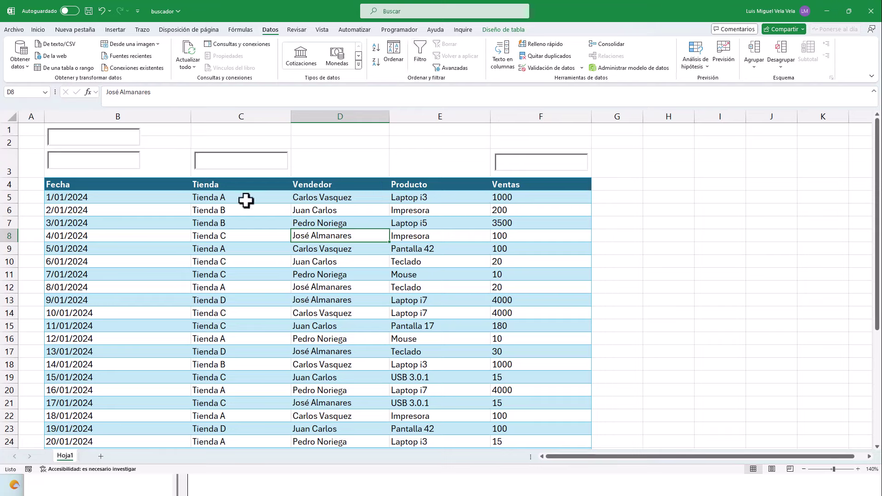
click(419, 56)
click(349, 488)
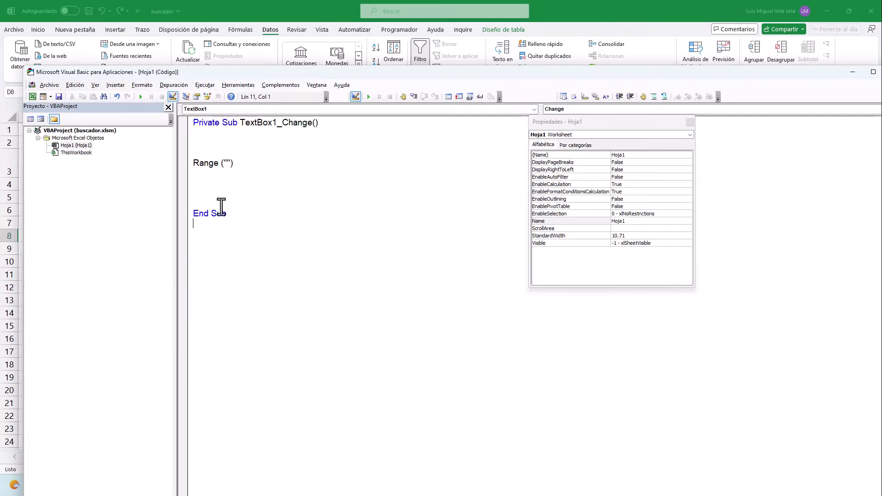
key(alt+F11)
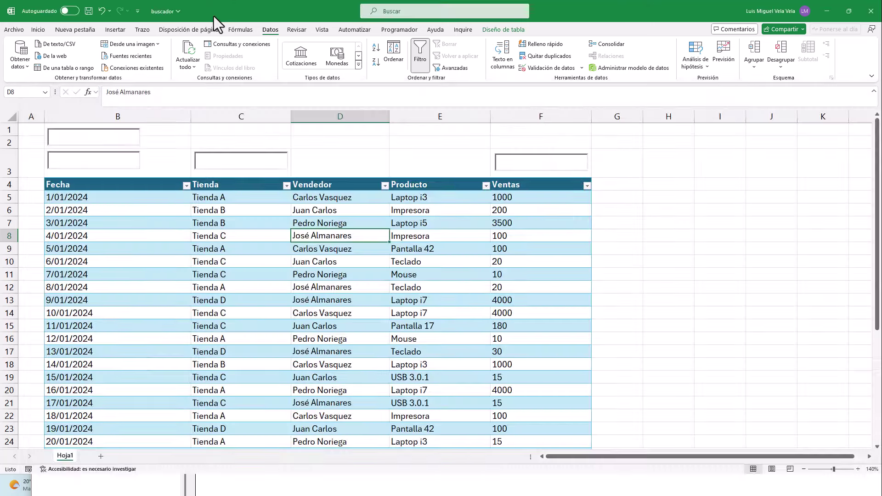
click(109, 120)
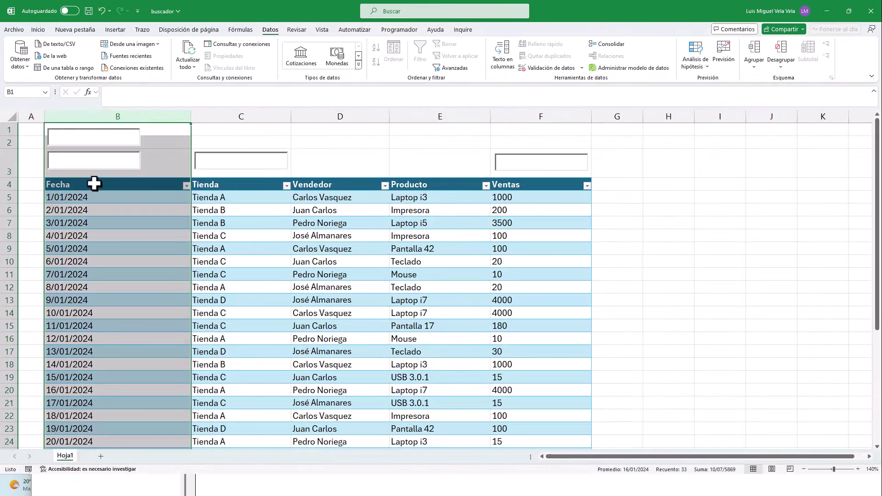
click(92, 183)
- Complete the line as Range("B4").AutoFilter, choosing AutoFilter from the IntelliSense list
click(374, 479)
click(235, 184)
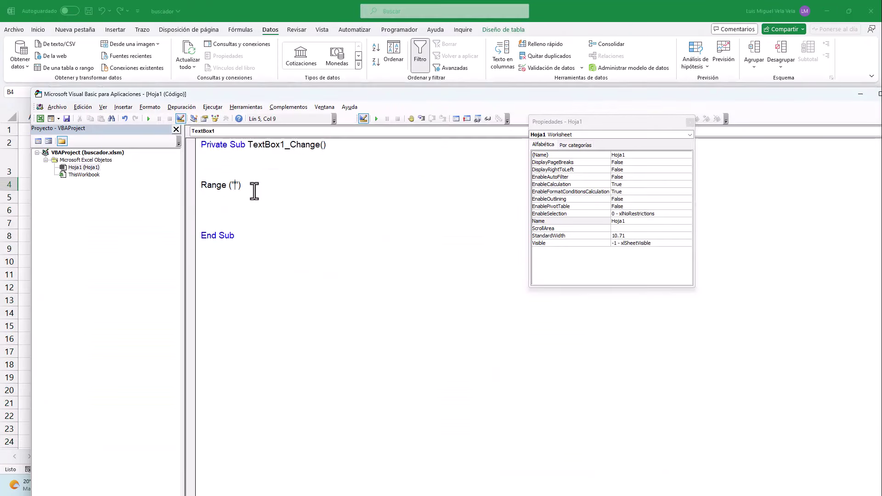
key(BackSpace)
text(.auto)
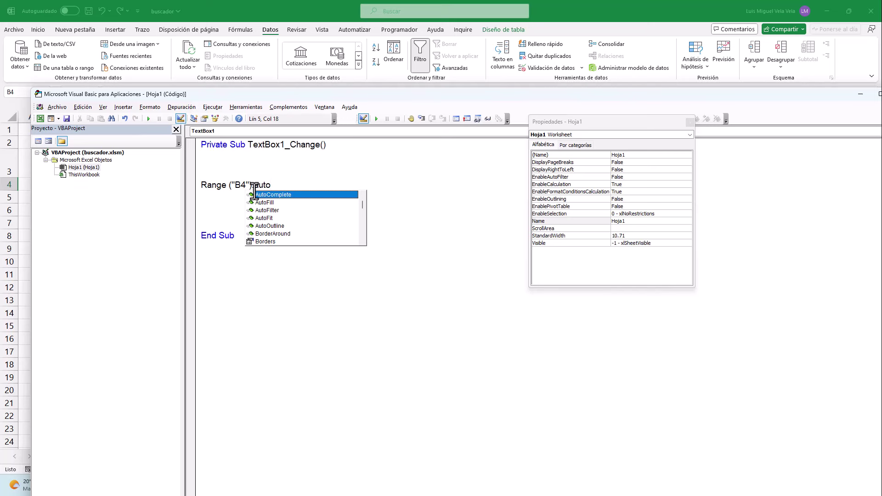
key(Down)
key(Down)
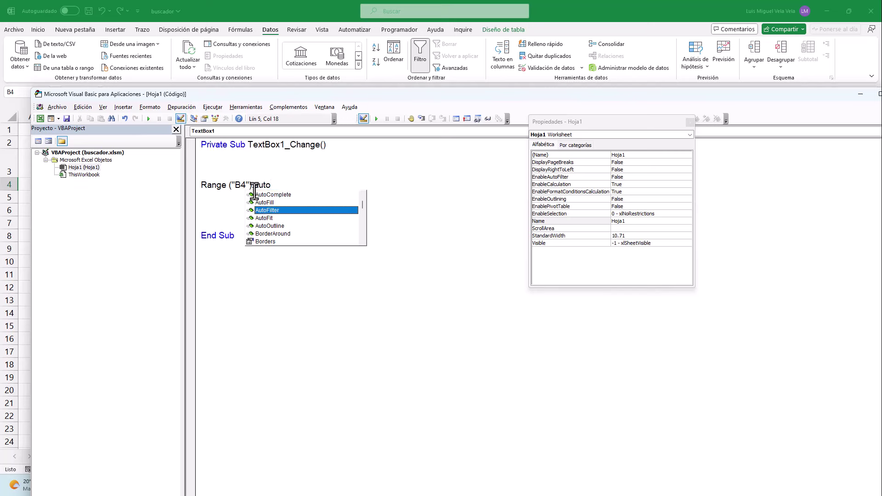
key(Tab)
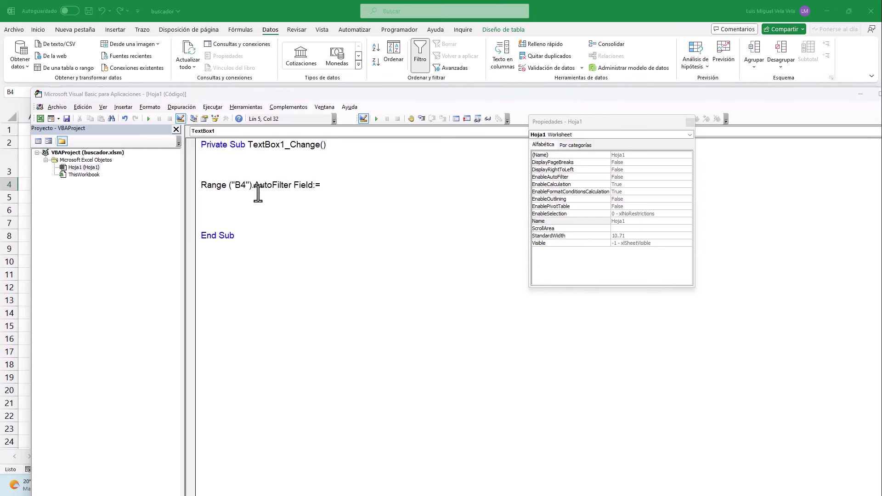
- Review the Fecha and Tienda columns on the worksheet
click(295, 4)
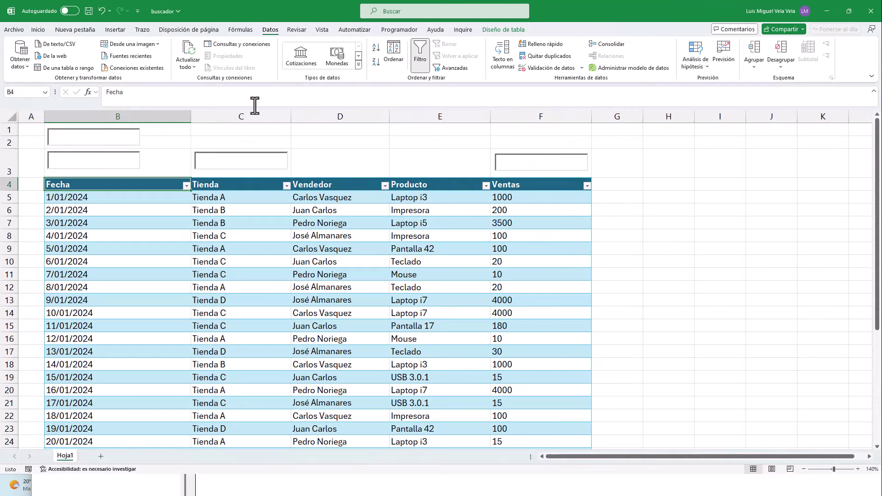
click(150, 109)
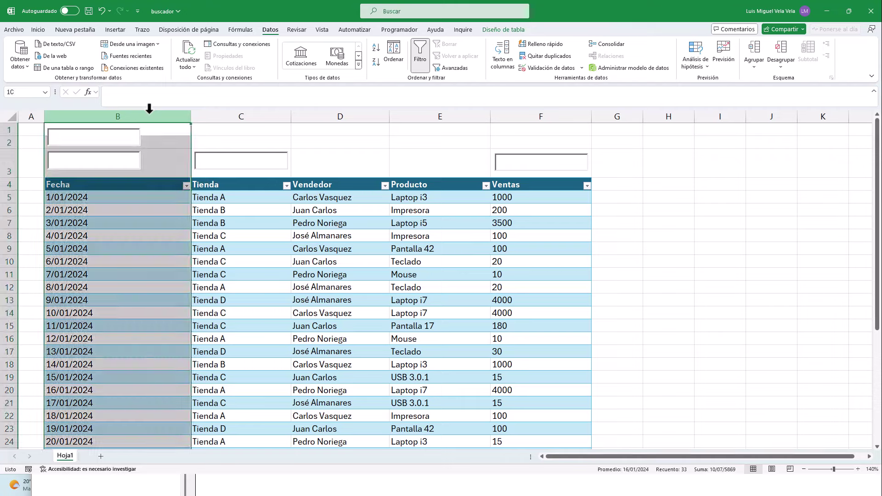
click(261, 109)
- Dismiss the compile error and extend the AutoFilter arguments with 2, Criteria1:=
click(372, 486)
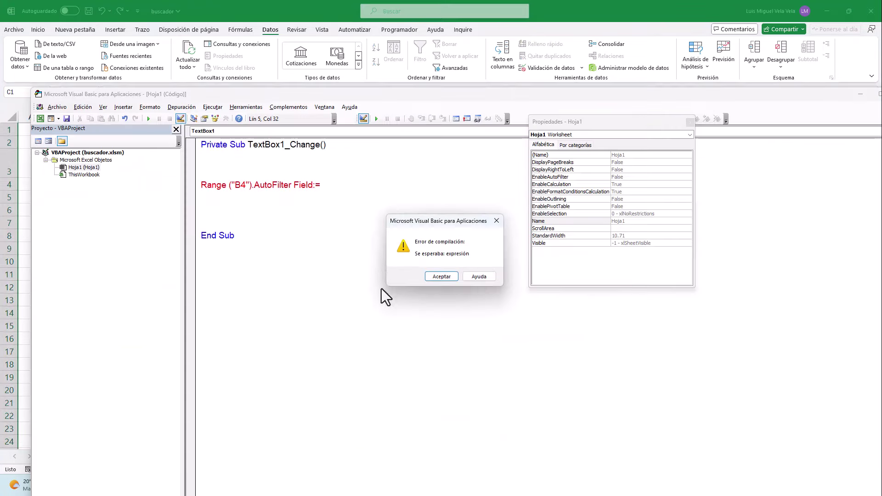
click(437, 277)
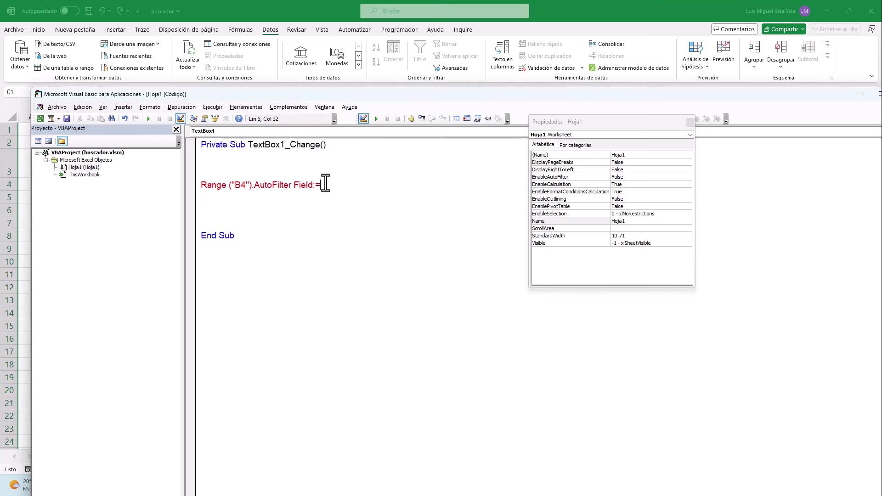
text(2)
text(,)
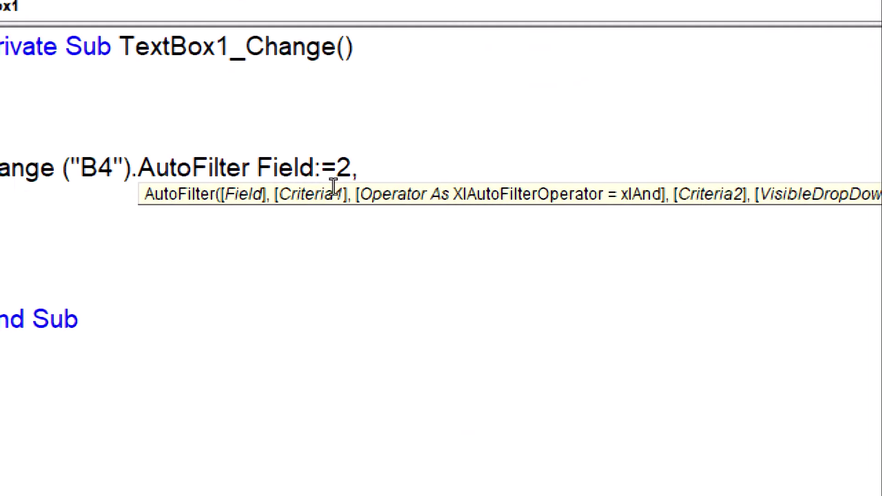
text(Criteria)
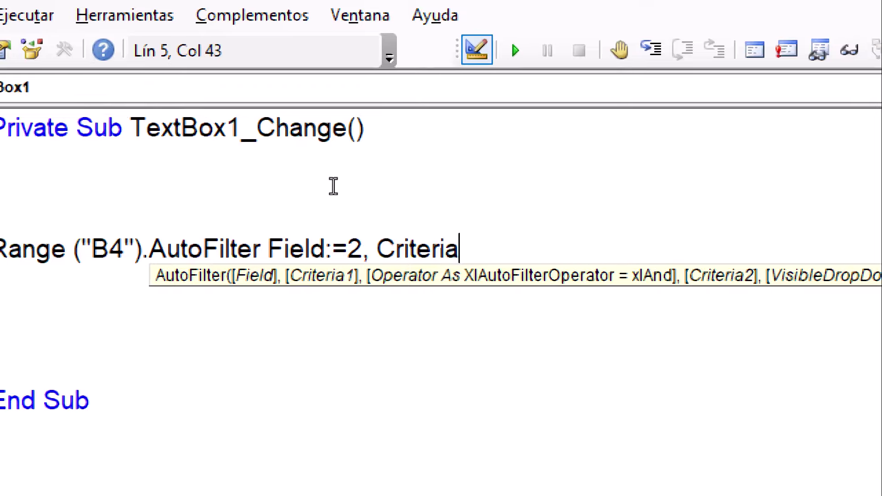
text(1)
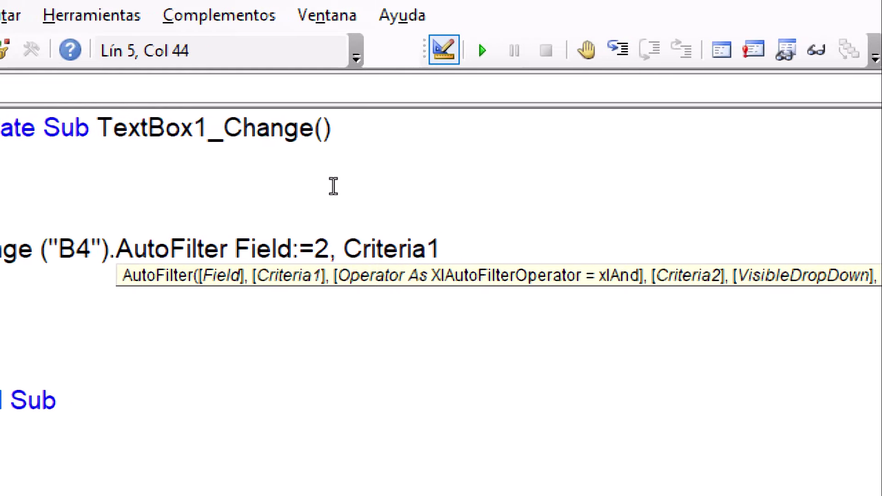
text(:)
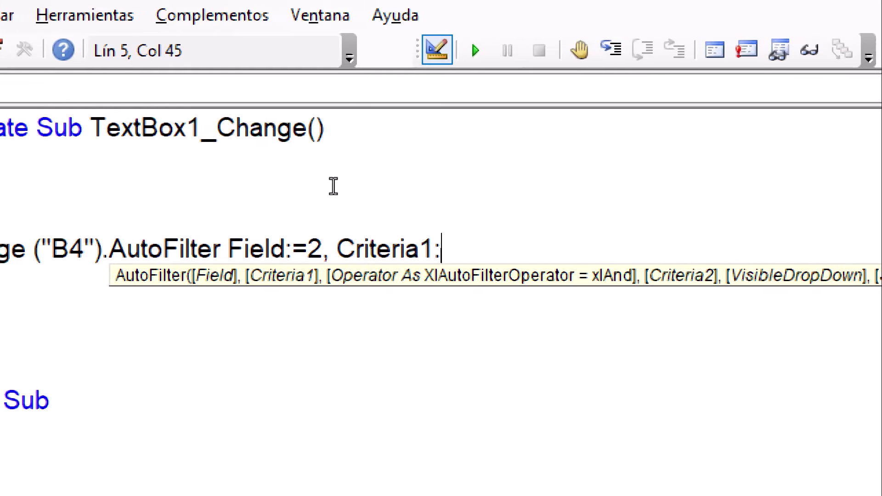
text(=)
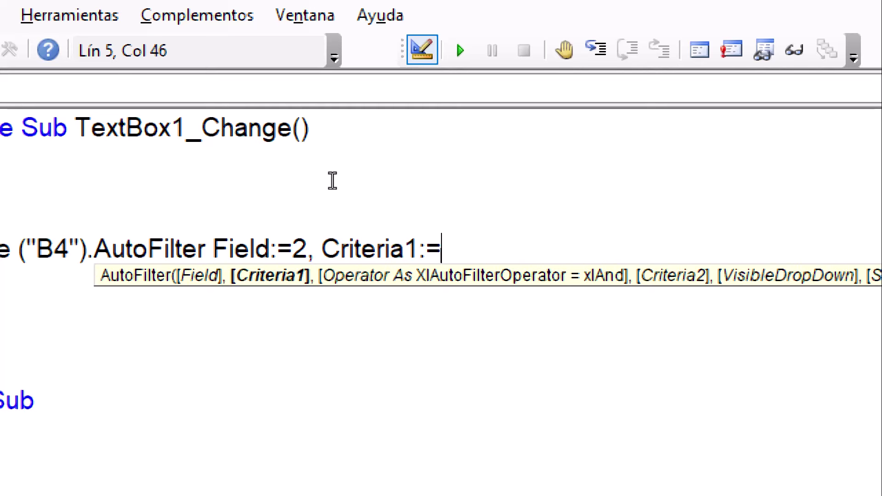
- Review the Field:=2 argument, then move the code window aside and select the C3 search box
drag(306, 248, 234, 249)
key(shift+Left)
key(shift+Left)
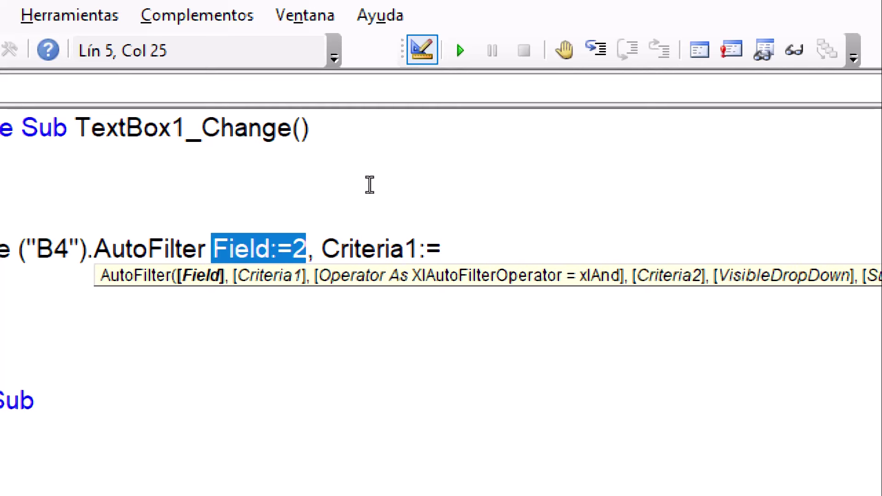
key(End)
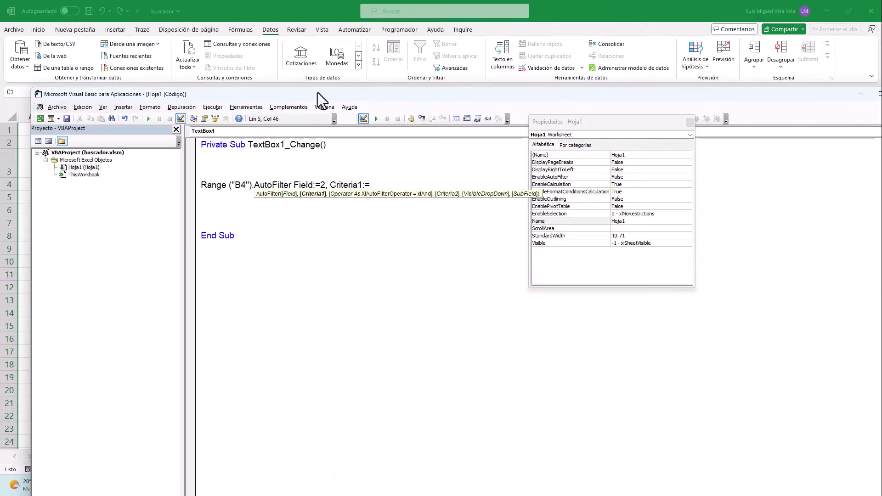
drag(318, 95, 326, 259)
click(238, 160)
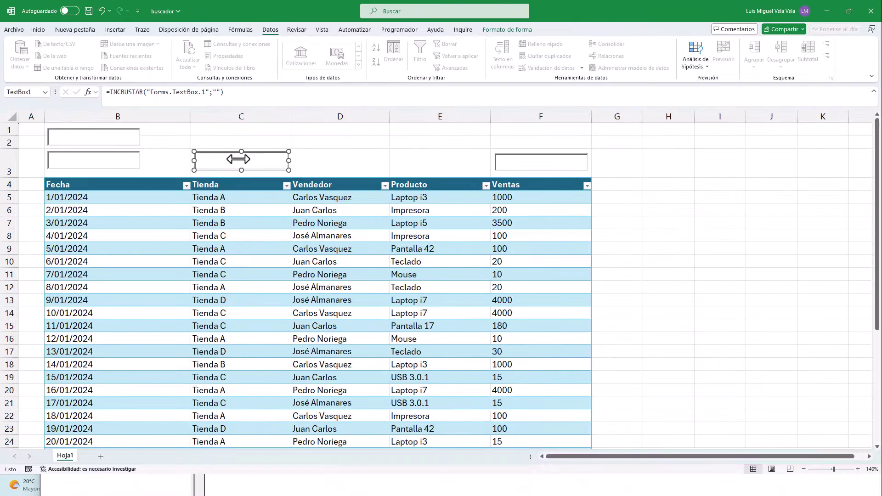
- Check in the Tienda search box's Properties that its name is TextBox1
right_click(238, 159)
click(271, 206)
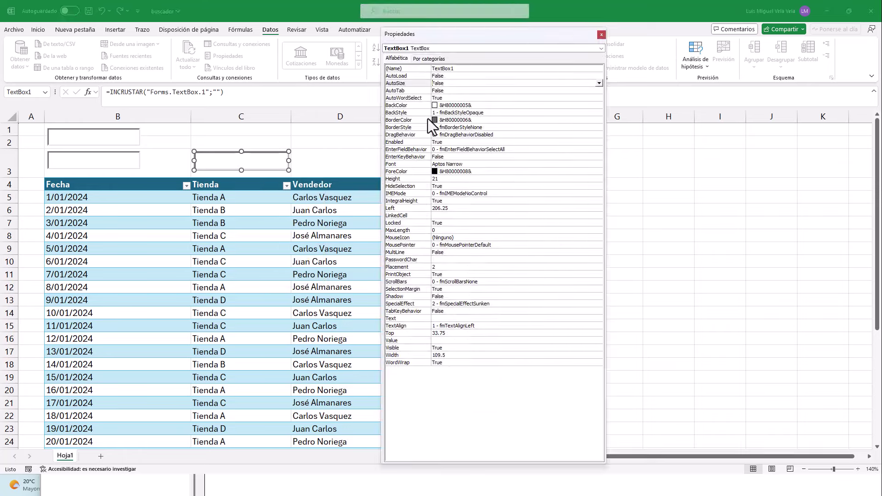
drag(468, 37, 350, 217)
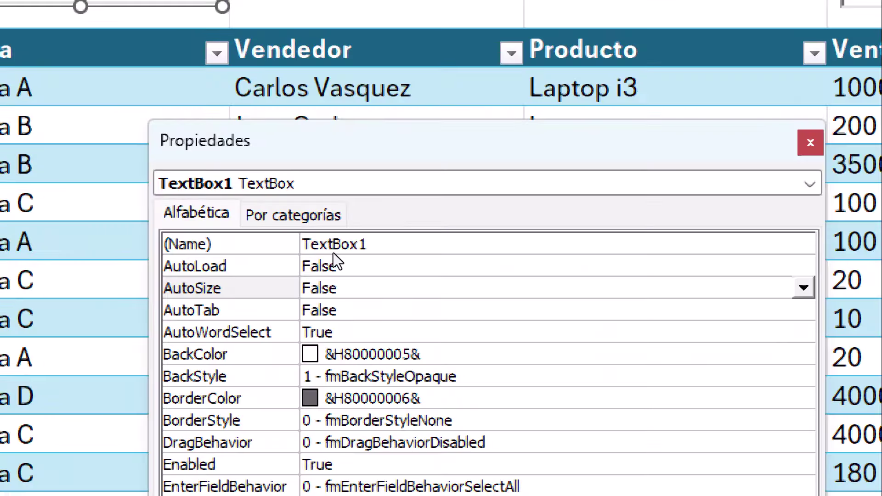
click(325, 251)
double_click(321, 252)
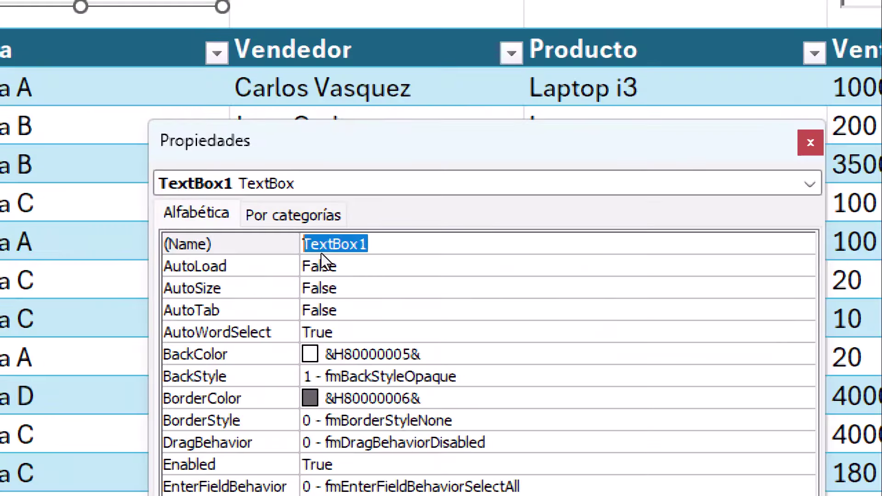
right_click(321, 252)
right_click(344, 243)
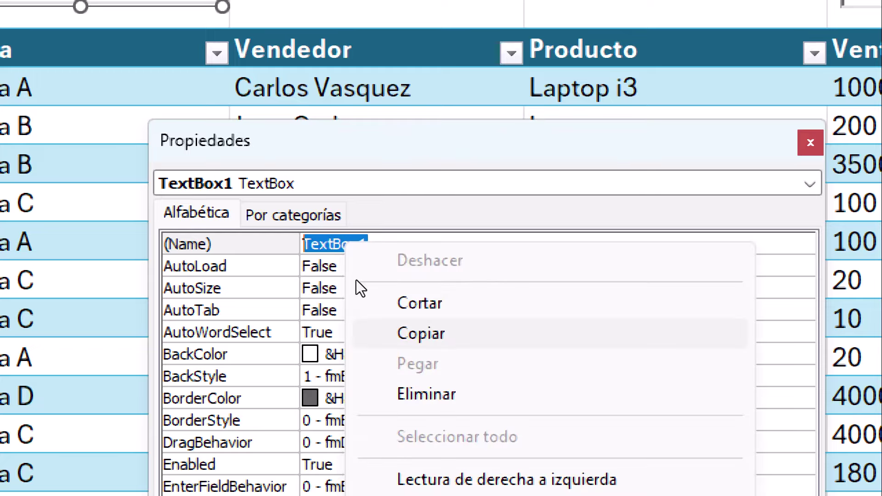
key(Return)
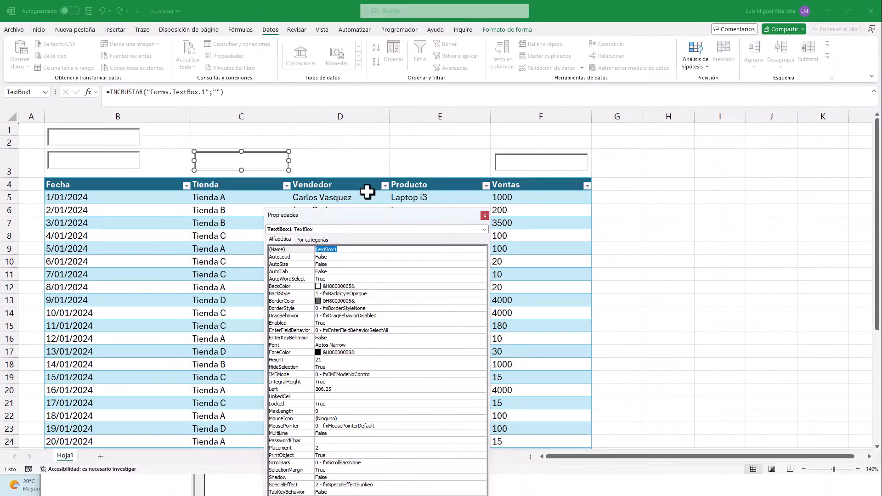
- Open the box's change-event code and go to the end of the AutoFilter line
double_click(246, 159)
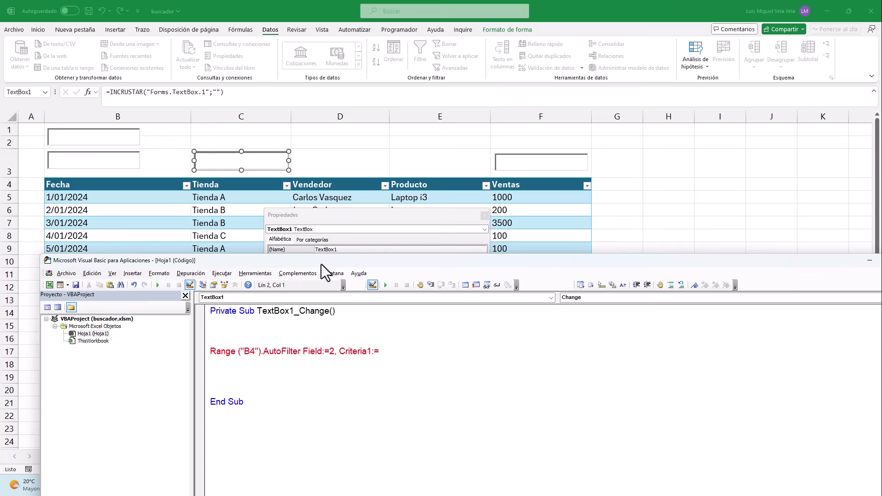
drag(321, 264, 282, 141)
click(343, 227)
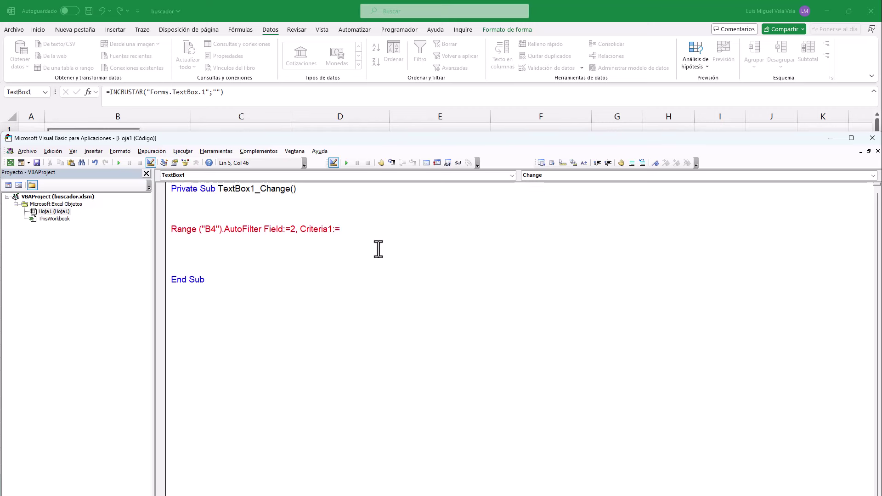
- Enter Me.TextBox1 as the criterion, completed from IntelliSense
text(Me.text)
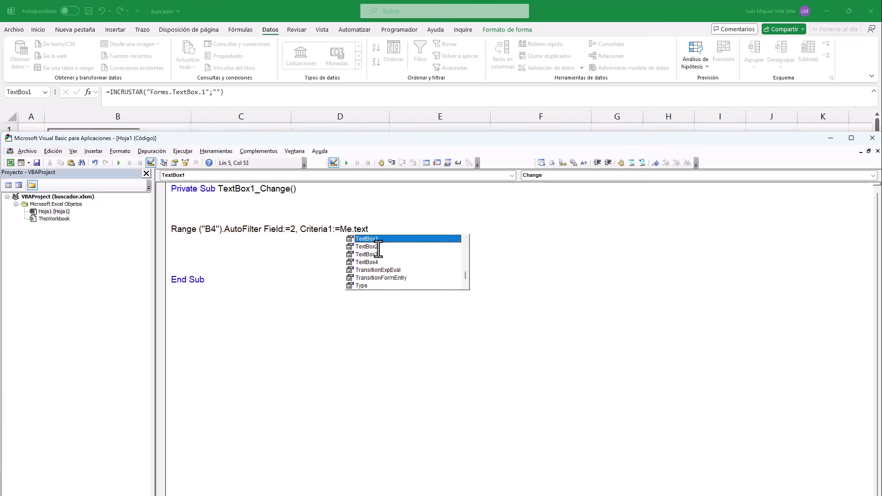
key(Tab)
click(378, 250)
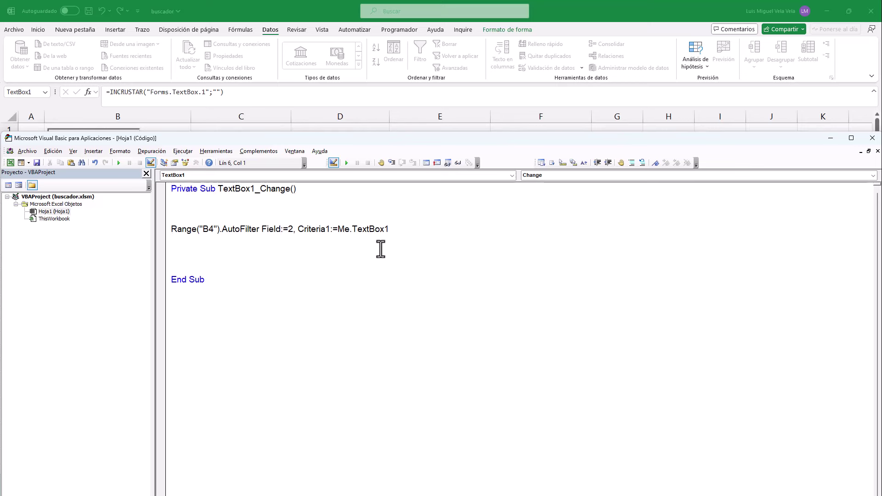
click(341, 230)
click(356, 229)
key(shift+End)
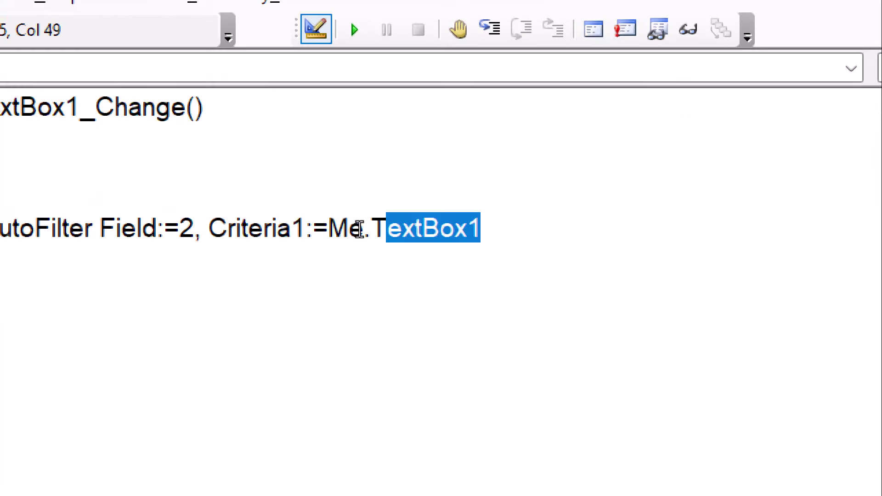
shift+click(328, 229)
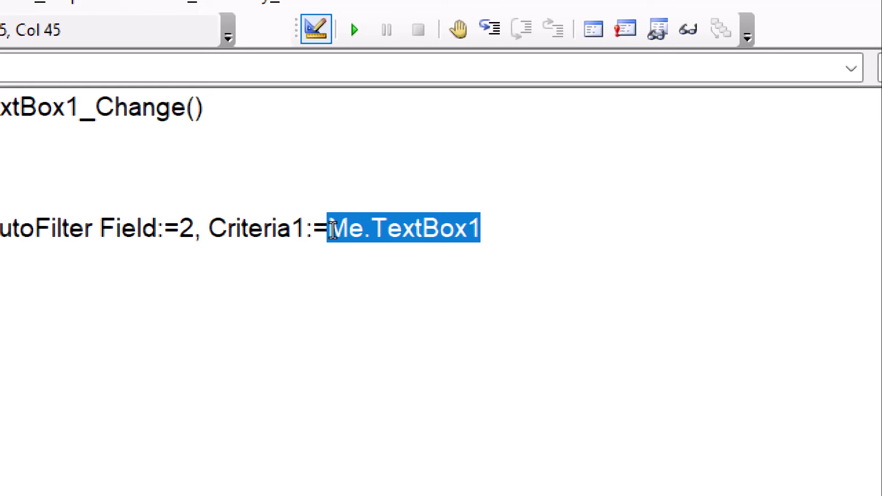
- Insert "*" & before Me.TextBox1 so the criterion reads Criteria1:="*" & Me.TextBox1
click(334, 229)
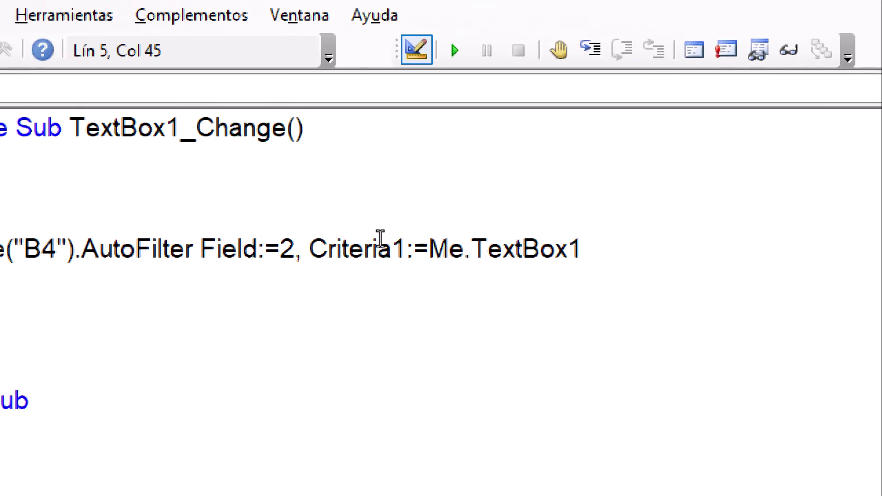
text("")
key(Left)
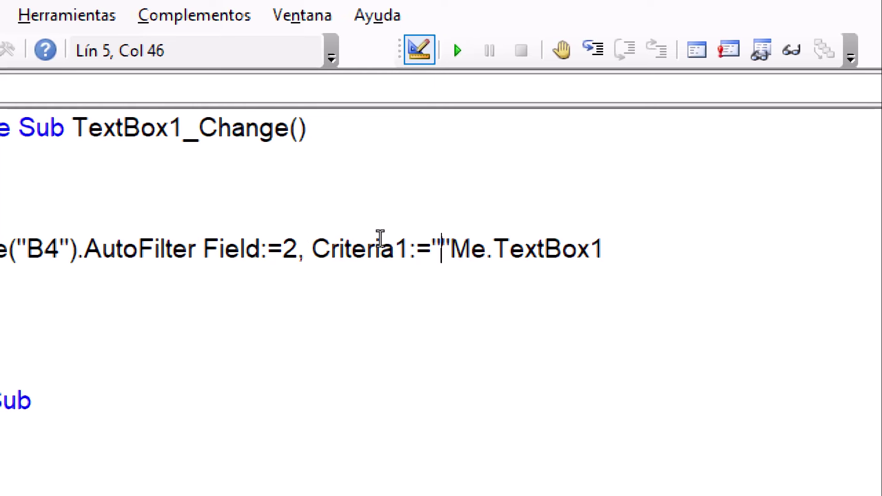
text(*)
key(Right)
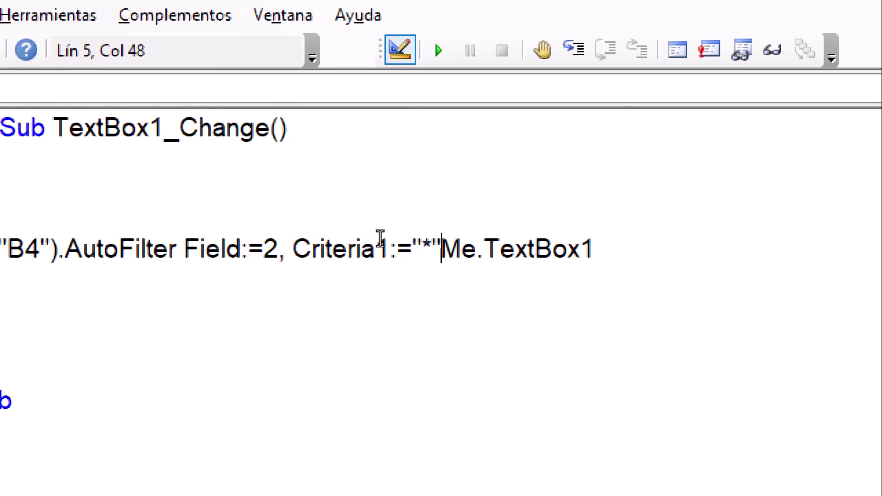
text(&)
key(Return)
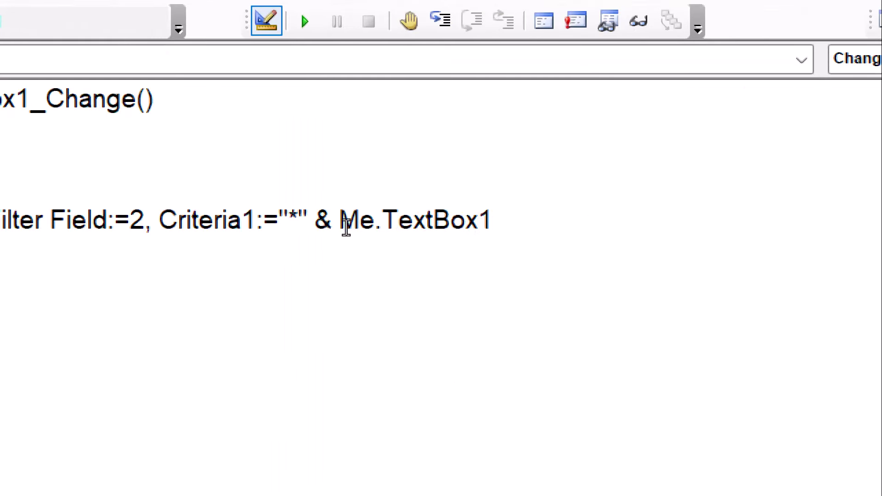
drag(345, 225, 320, 242)
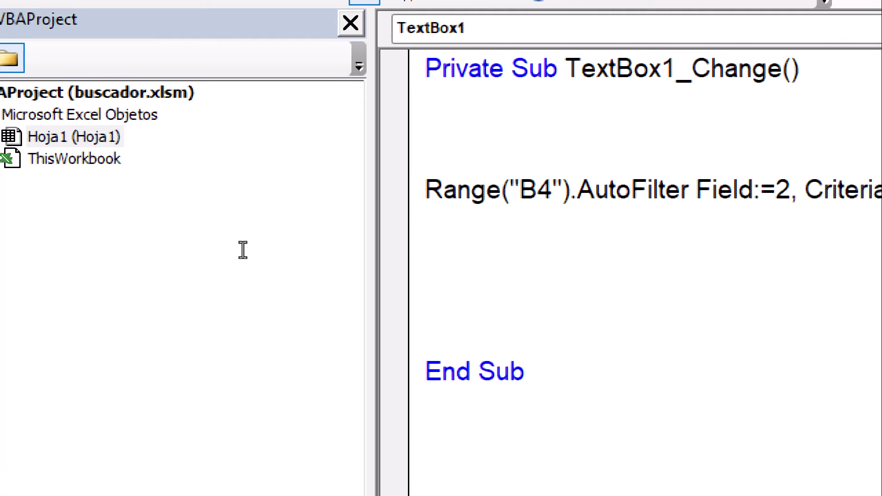
text(Luis)
key(Return)
text(L)
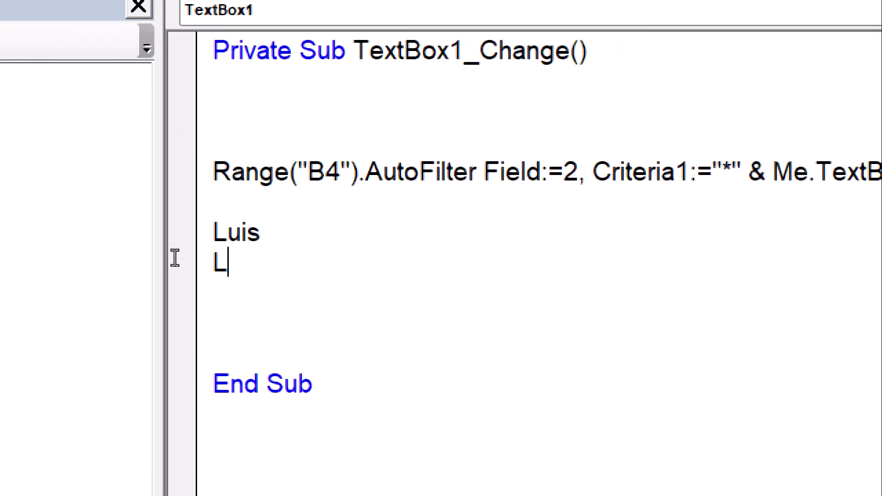
text(u)
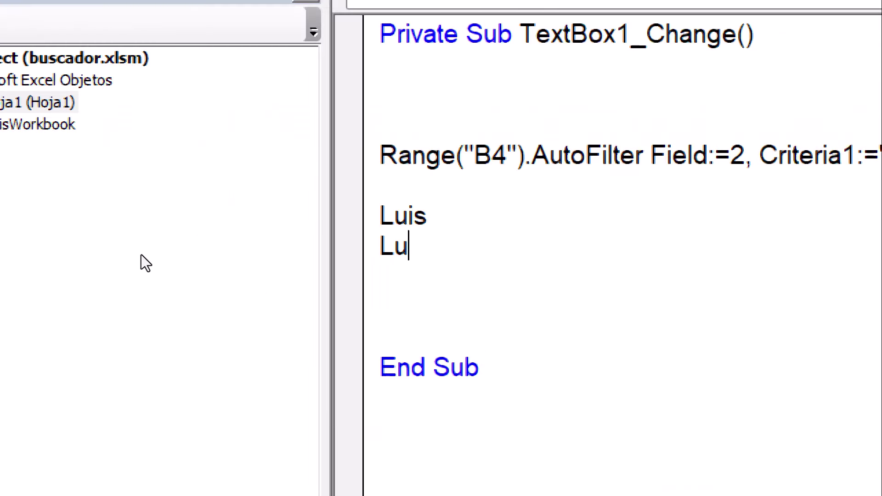
drag(180, 258, 169, 250)
key(Delete)
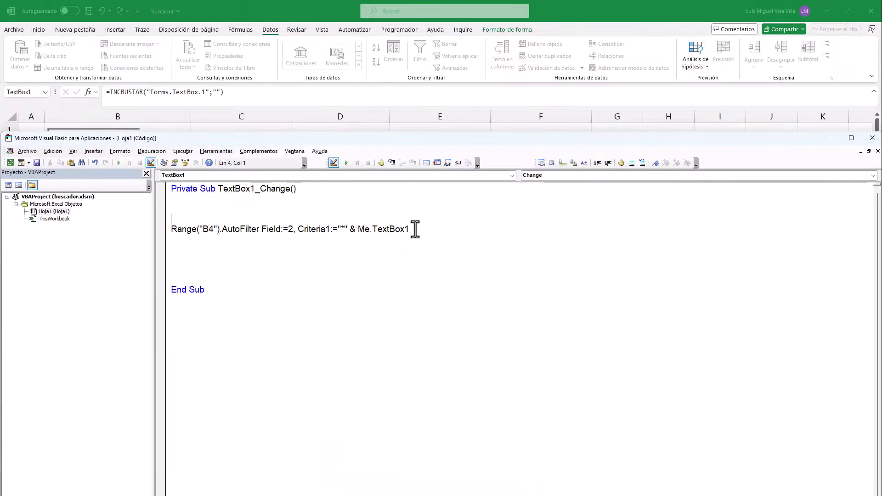
- Append & "*" to the end of the AutoFilter criterion
click(414, 229)
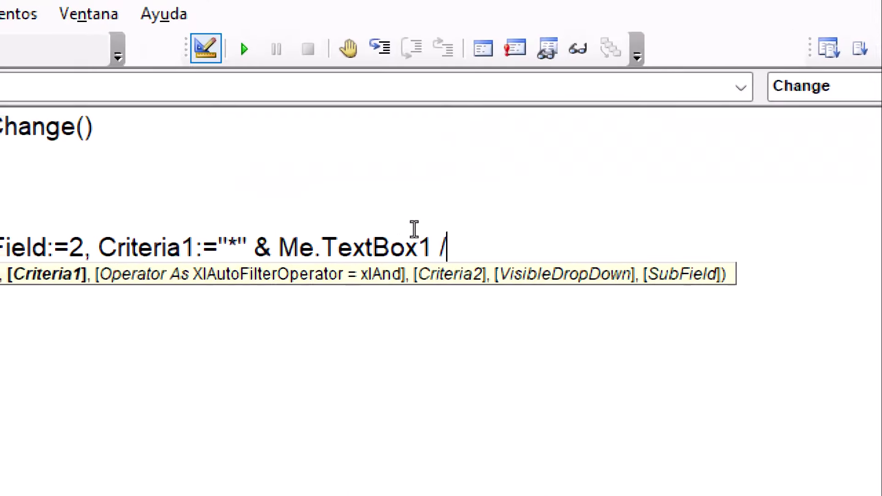
text(& "*")
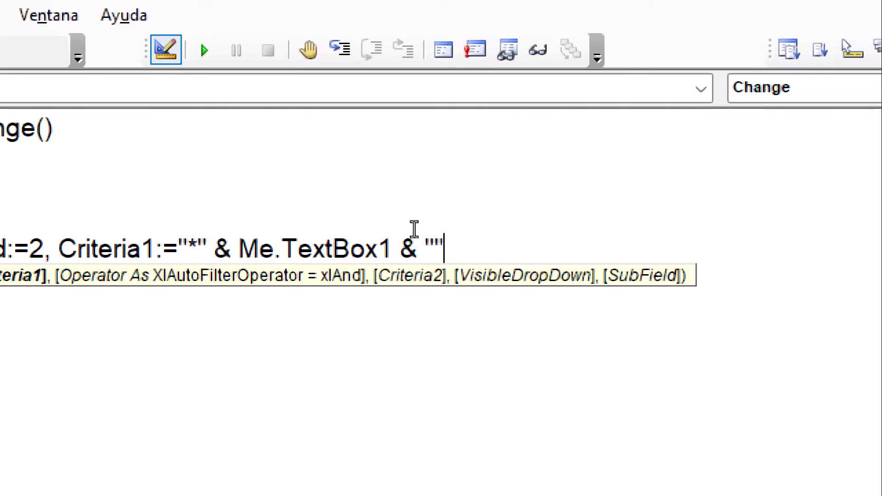
key(Left)
text(*)
- Review the leading and trailing "*" wildcards, then return to the Excel sheet
click(166, 239)
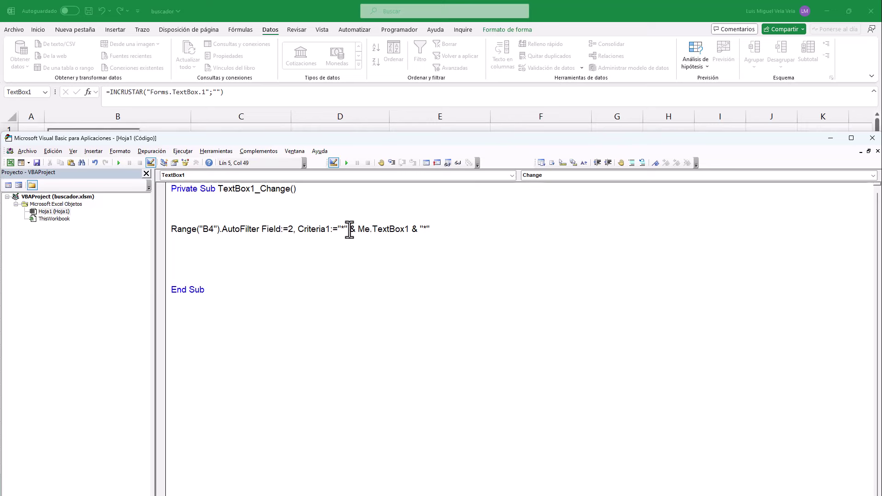
double_click(344, 229)
double_click(428, 230)
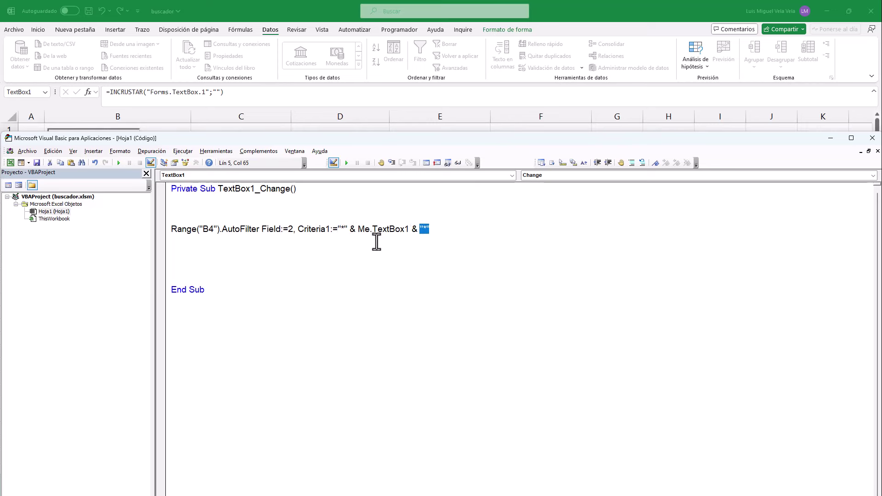
click(374, 257)
click(310, 4)
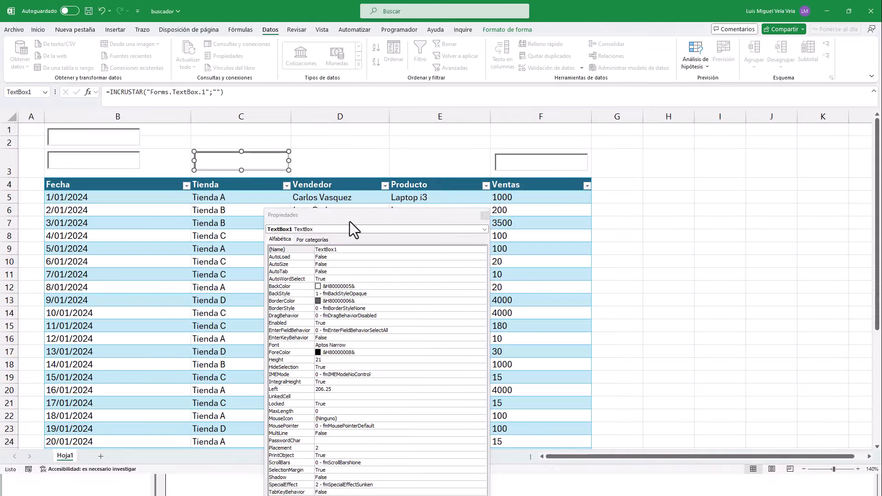
- Close the Properties panel and exit Design Mode on the Programador tab
click(485, 215)
click(344, 150)
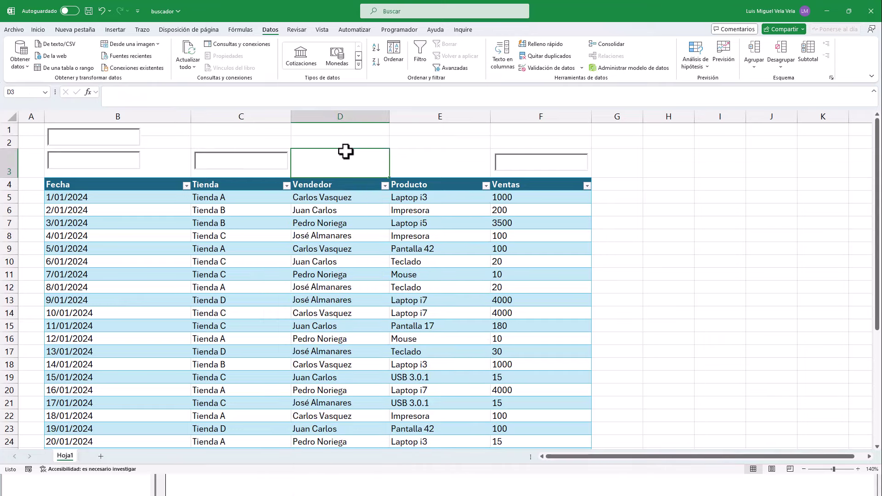
click(246, 150)
click(405, 30)
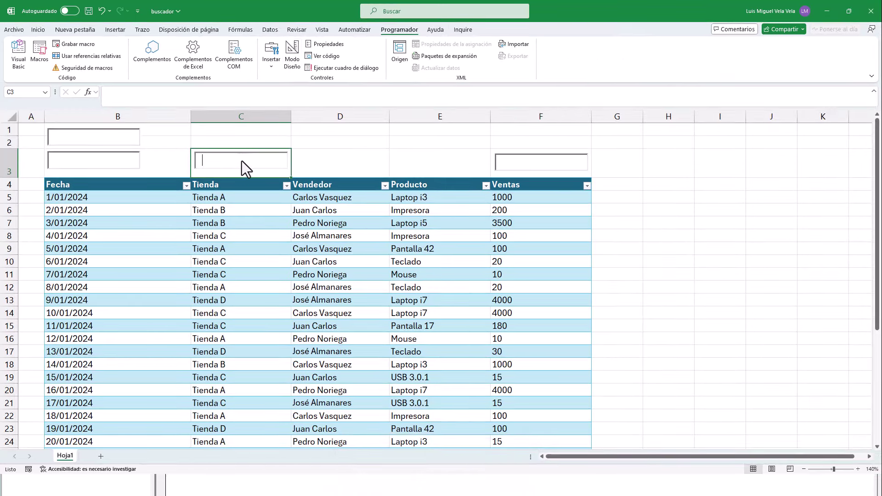
- Test the Tienda search box with Tienda A and Tienda B, then clear it
click(241, 160)
text(Tienda)
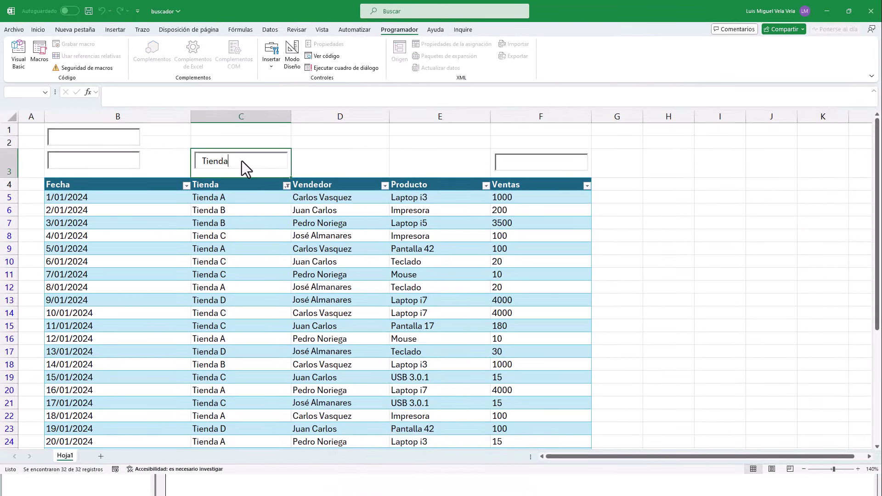
text( A)
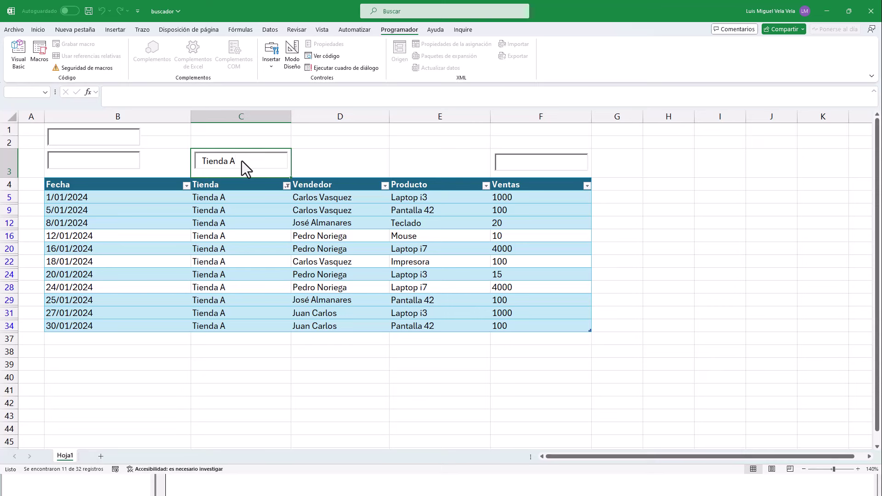
key(BackSpace)
key(BackSpace)
key(BackSpace)
key(BackSpace)
key(BackSpace)
key(BackSpace)
text(Ti)
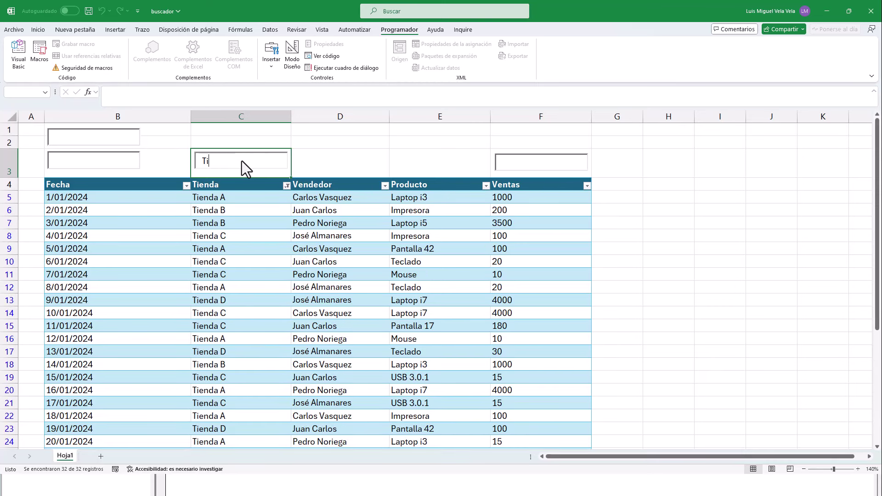
text(enda BV)
key(BackSpace)
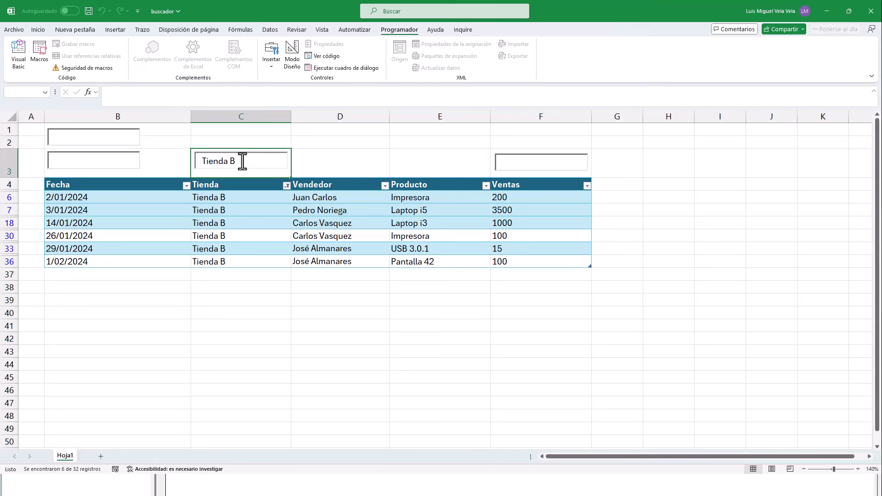
key(BackSpace)
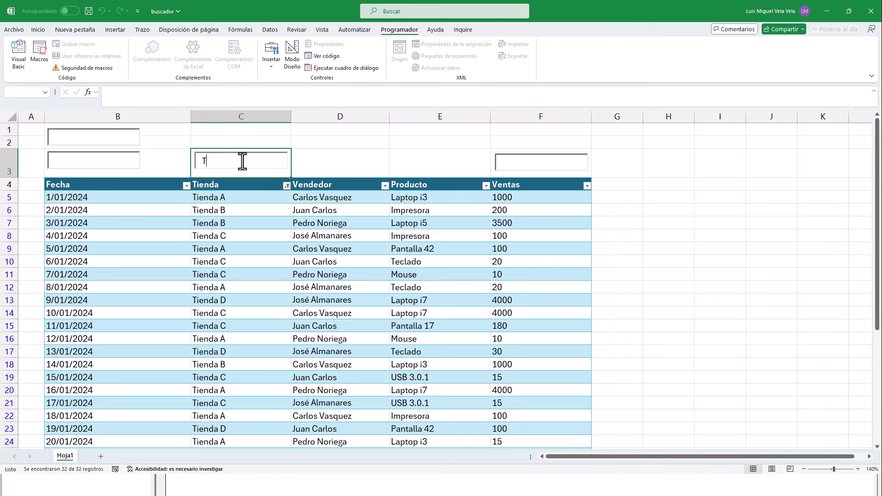
click(272, 486)
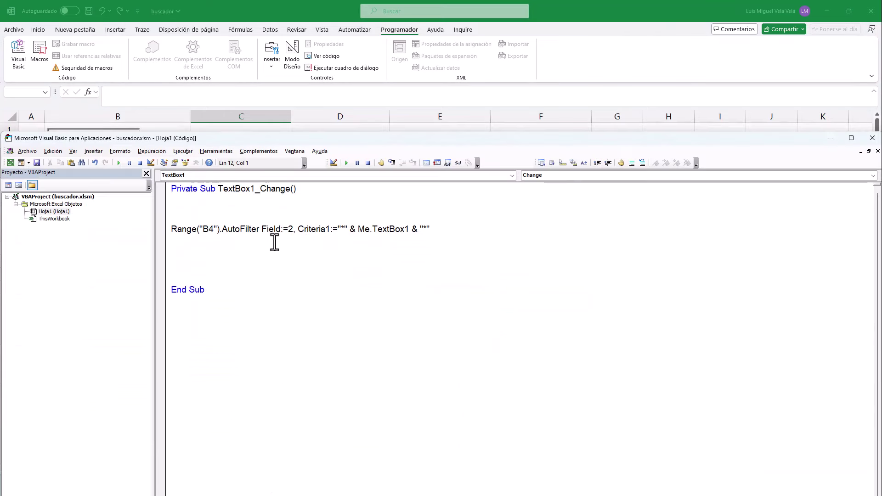
- Delete the extra blank lines around the AutoFilter line in TextBox1_Change
mouse_move(455, 230)
mouse_down()
mouse_move(315, 236)
mouse_move(166, 228)
mouse_up()
click(179, 247)
key(Delete)
key(Delete)
key(Delete)
key(BackSpace)
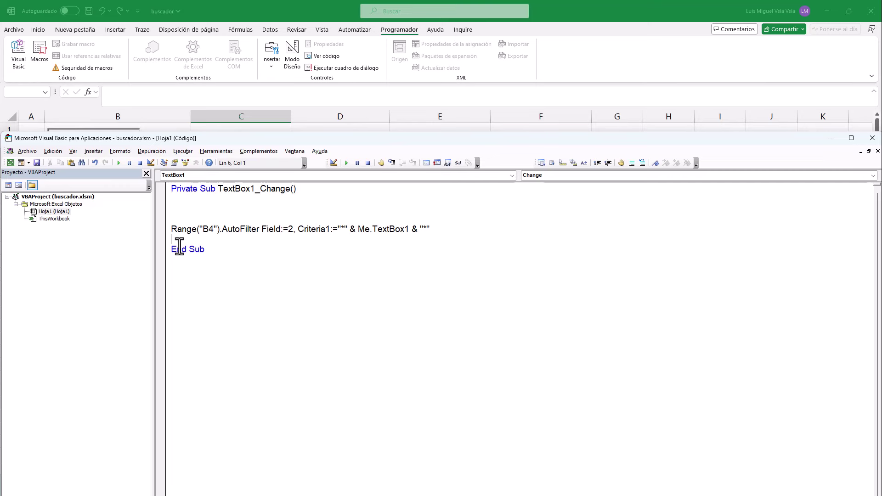
key(Delete)
key(Delete)
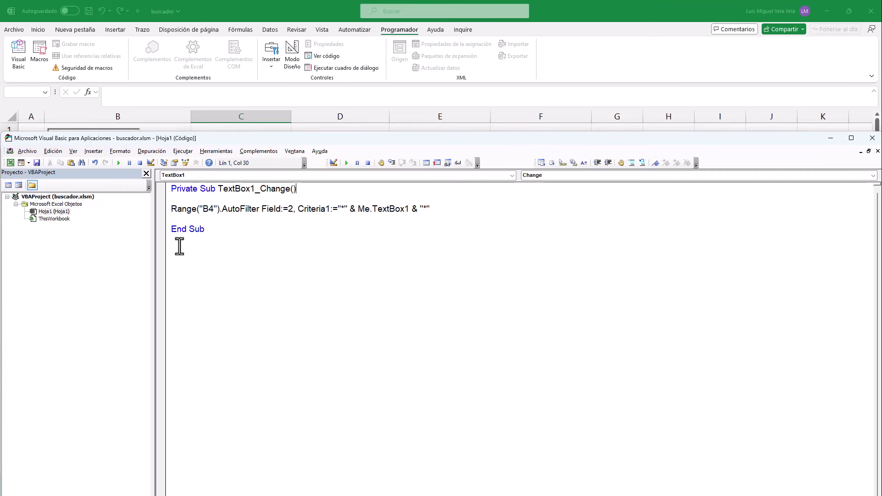
- Select the empty Ventas search box on the sheet, then close the code editor
click(302, 8)
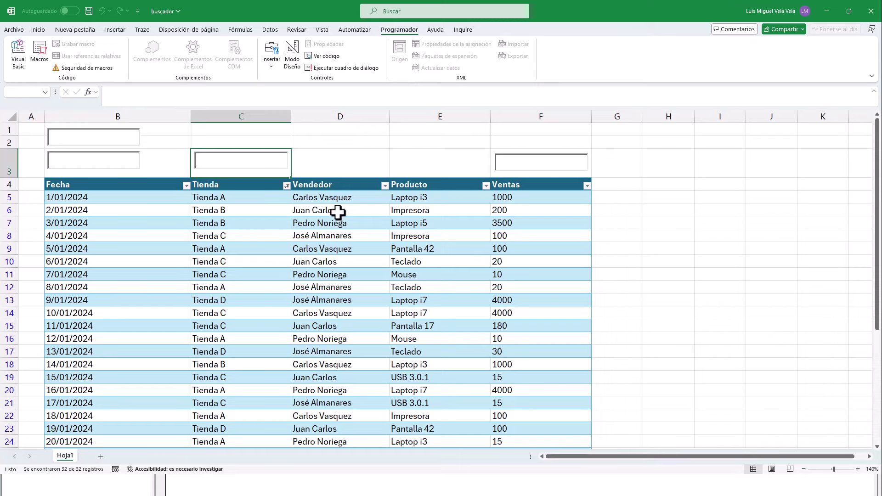
click(515, 164)
click(446, 485)
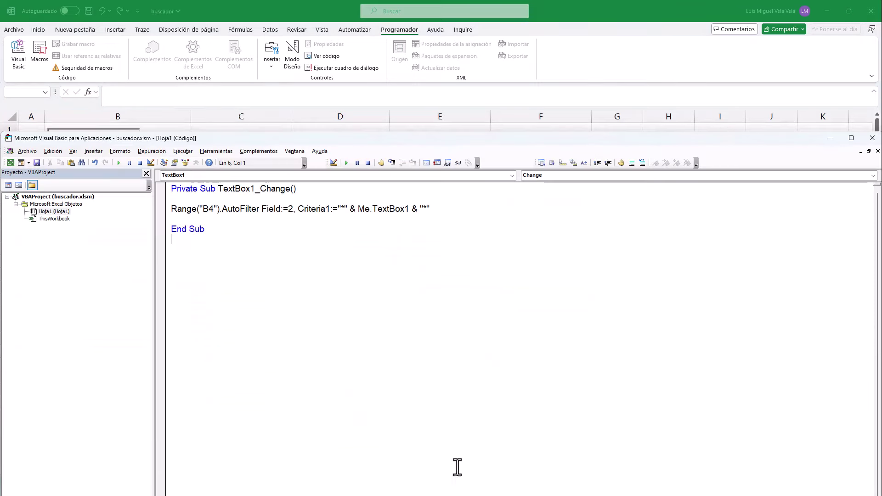
click(710, 140)
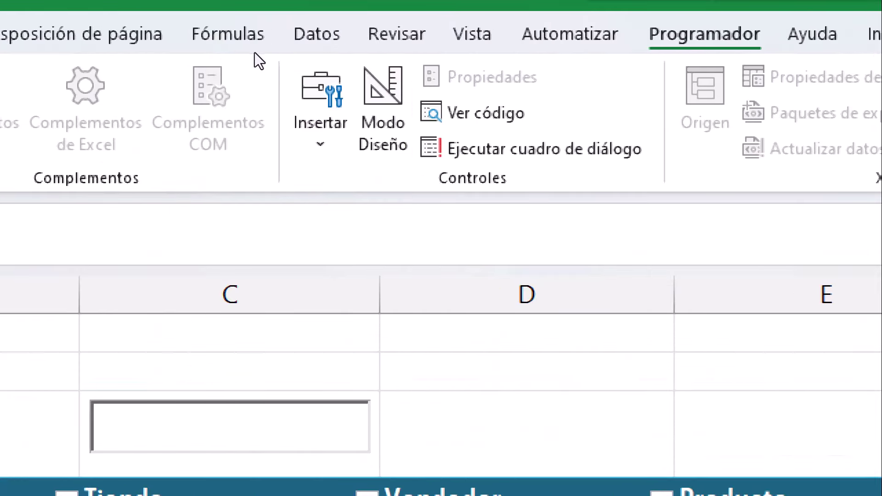
- In Design Mode, confirm the F3 search box is named TextBox2 and open its change code
click(384, 106)
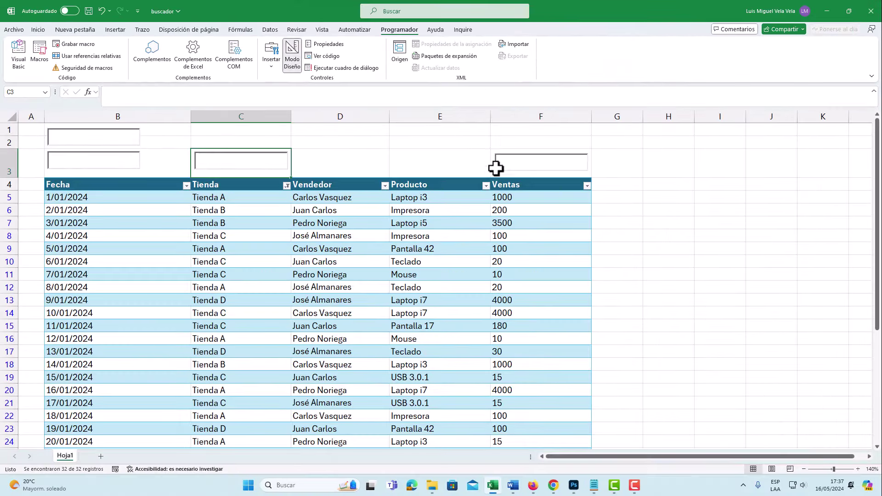
click(537, 169)
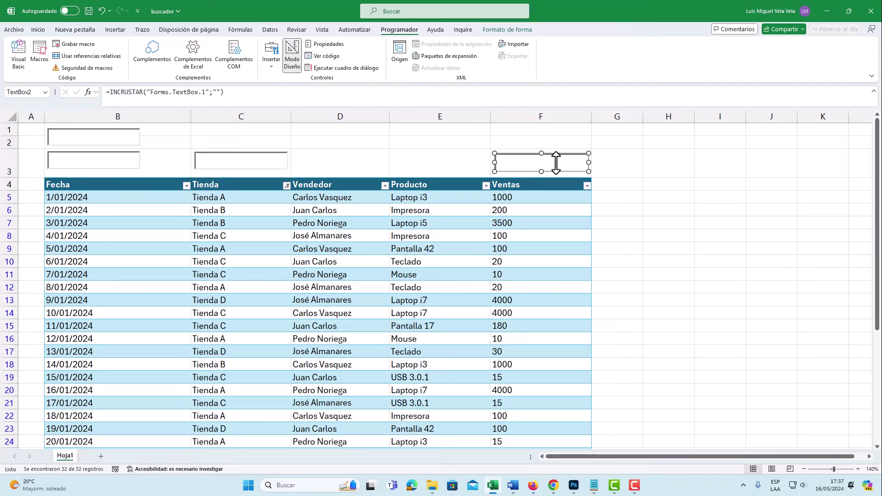
right_click(541, 164)
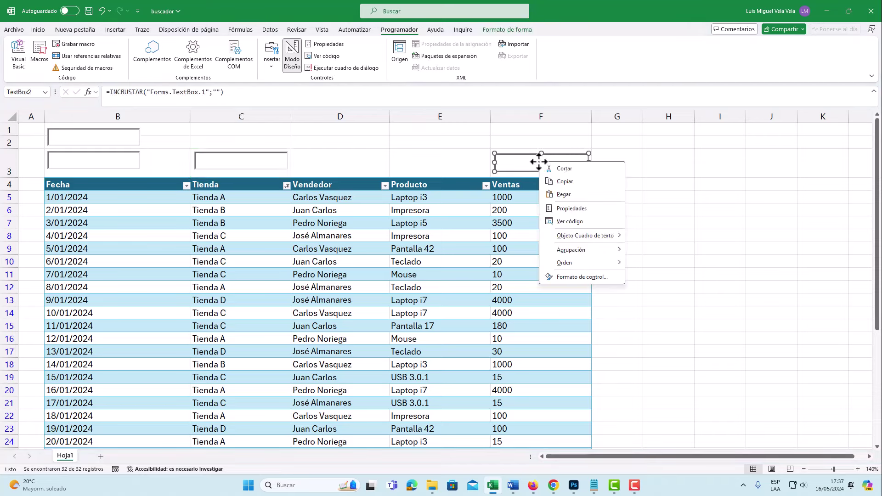
click(574, 207)
double_click(342, 250)
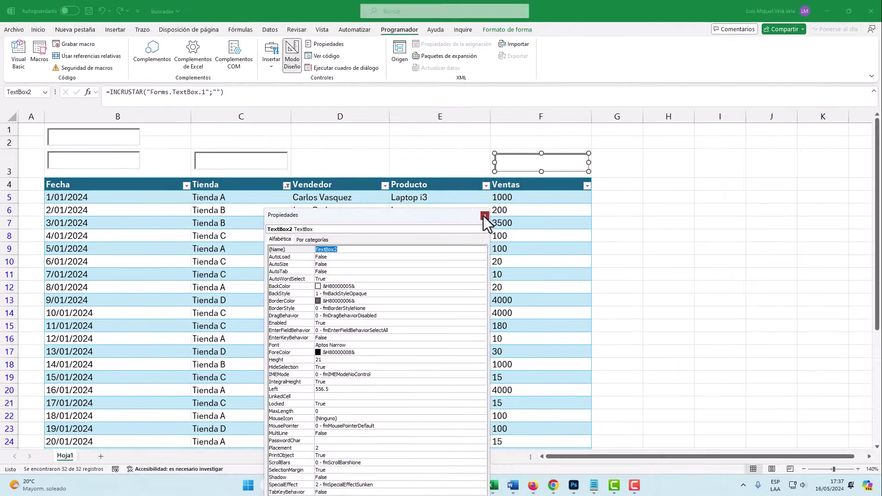
click(485, 216)
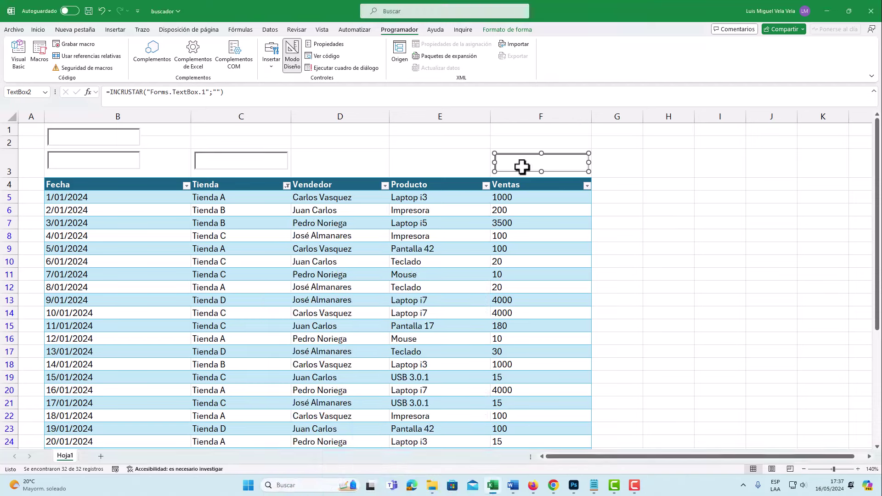
double_click(523, 166)
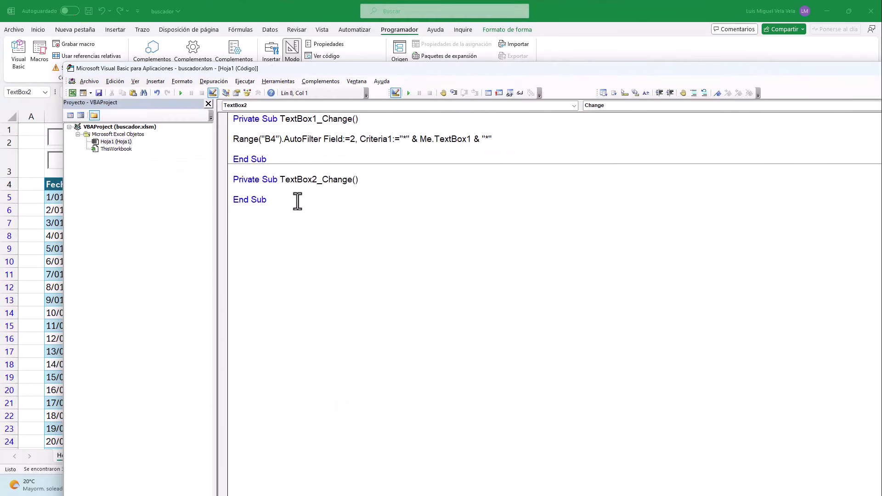
- Copy Range("B4").AutoFilter from TextBox1_Change and paste it into TextBox2_Change
drag(357, 179, 322, 179)
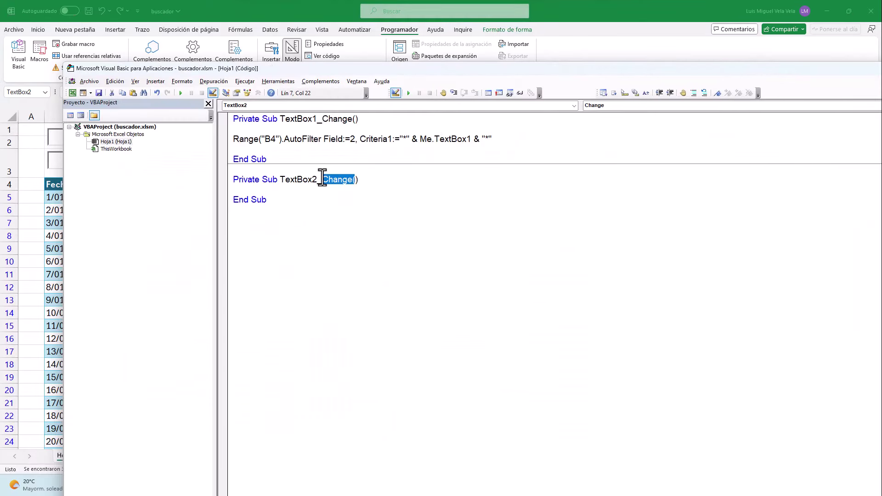
click(283, 191)
key(Return)
key(Return)
key(Return)
key(Return)
key(Return)
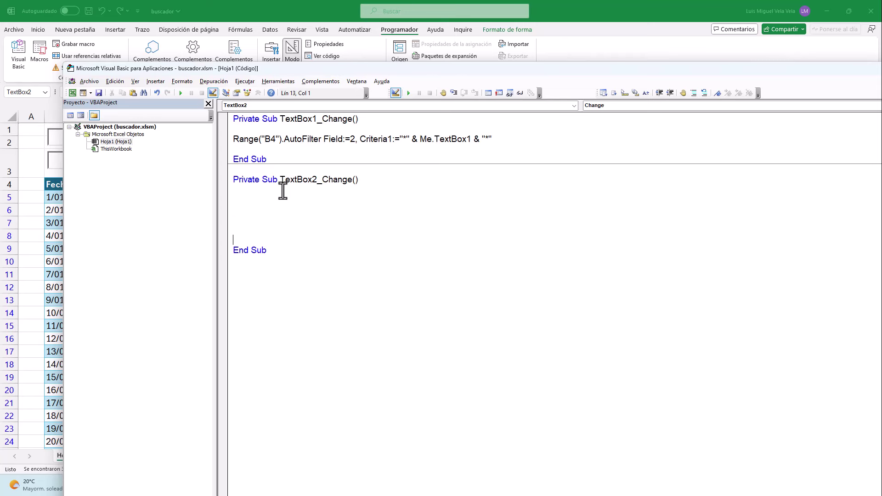
key(Return)
key(Return)
click(271, 209)
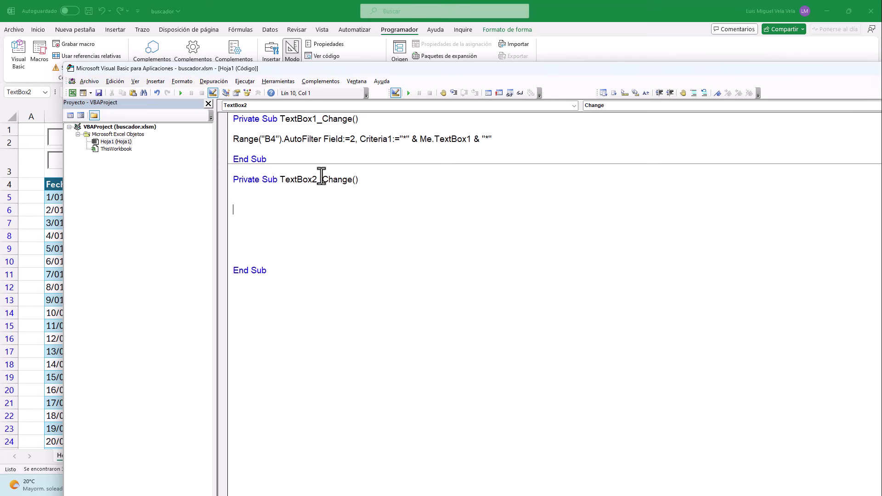
drag(321, 139, 233, 138)
key(ctrl+c)
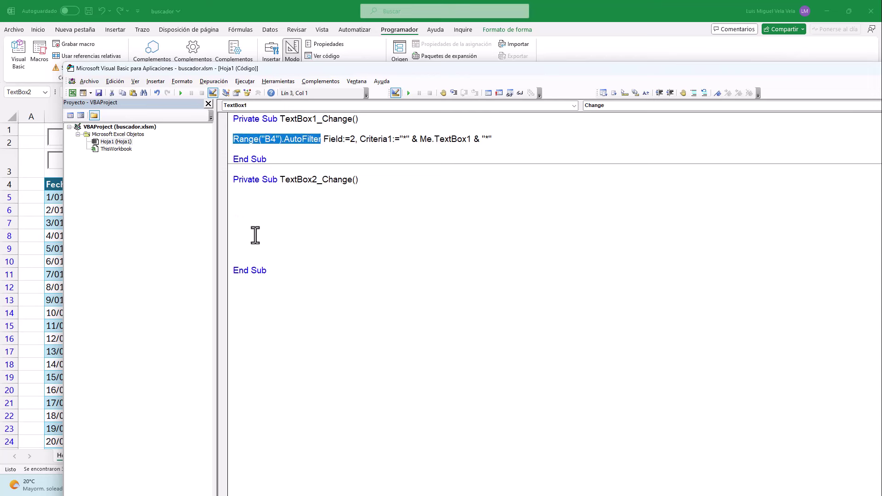
click(255, 220)
key(ctrl+v)
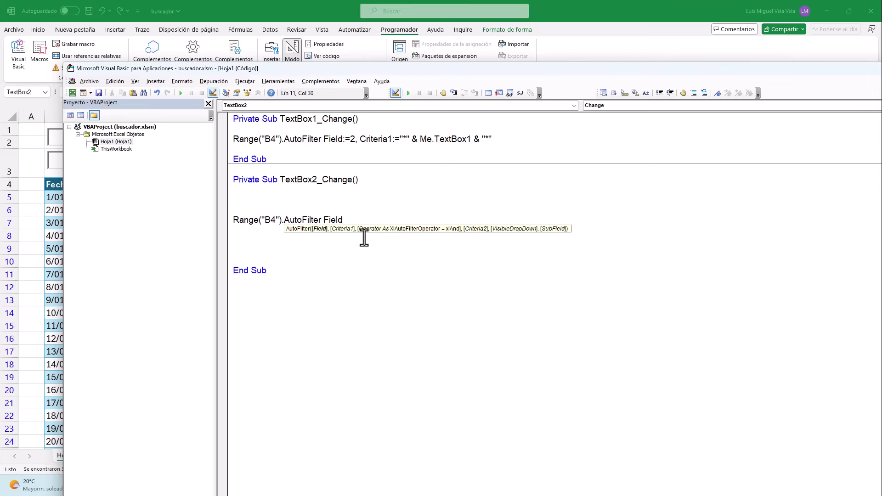
- Count columns B to F on the sheet to find Ventas is field 5
click(280, 3)
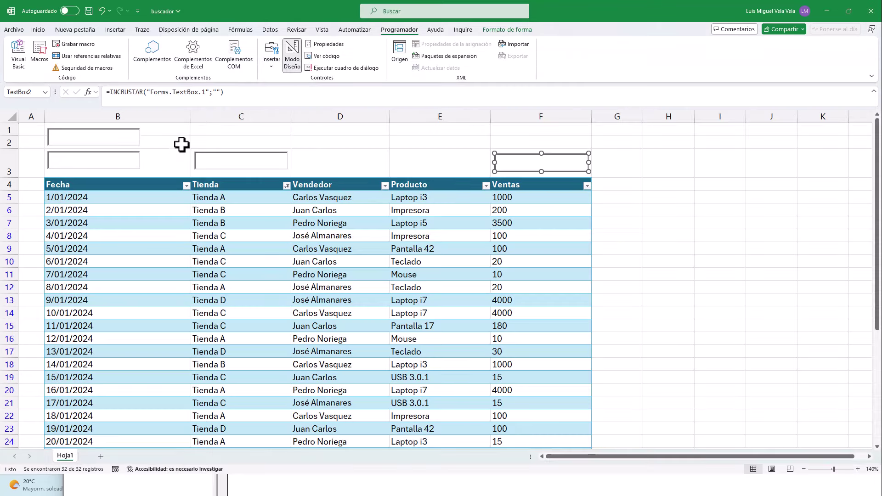
click(140, 118)
click(243, 118)
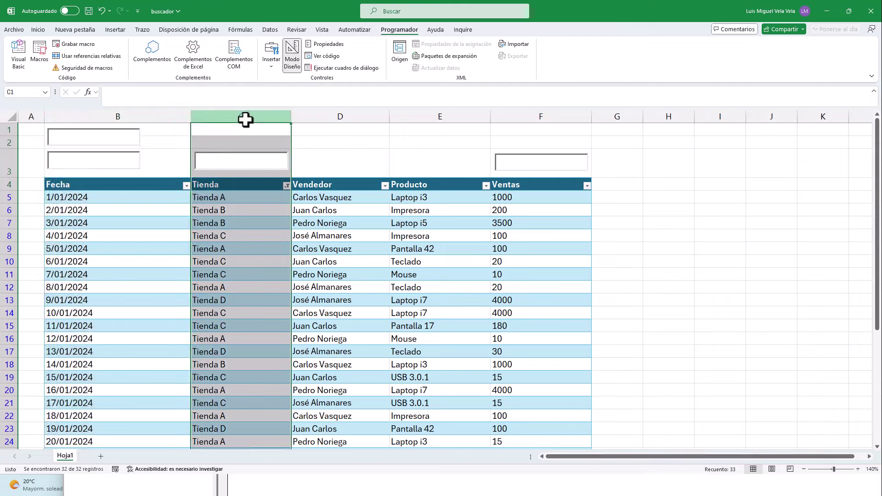
click(331, 113)
click(432, 110)
click(505, 117)
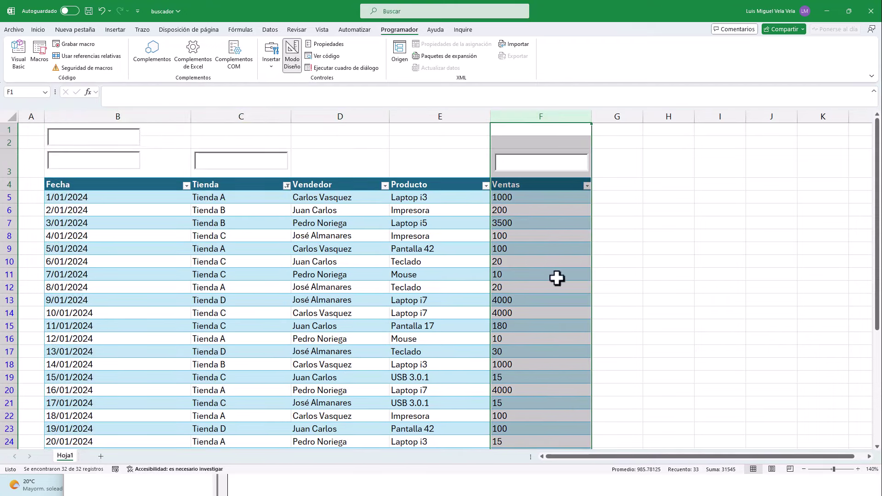
click(474, 486)
- Extend the line to Field:=5 with criterion Me.TextBox2, chosen from IntelliSense
click(445, 275)
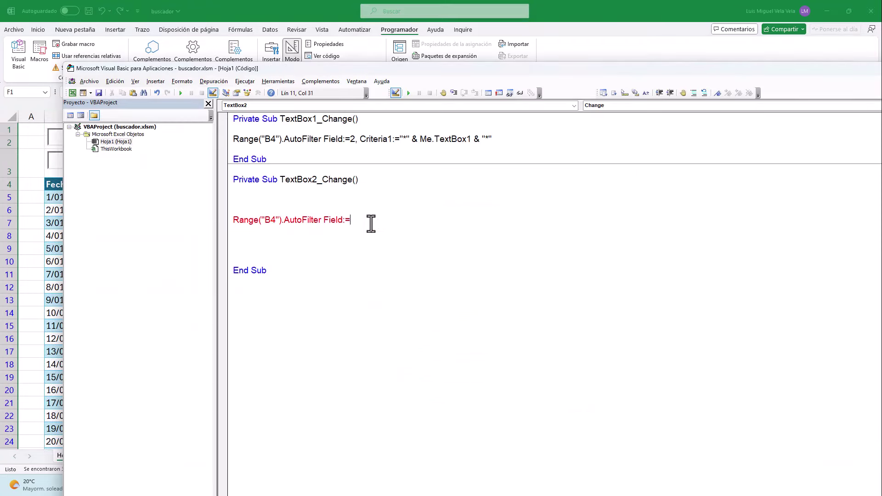
text(5,)
text( C)
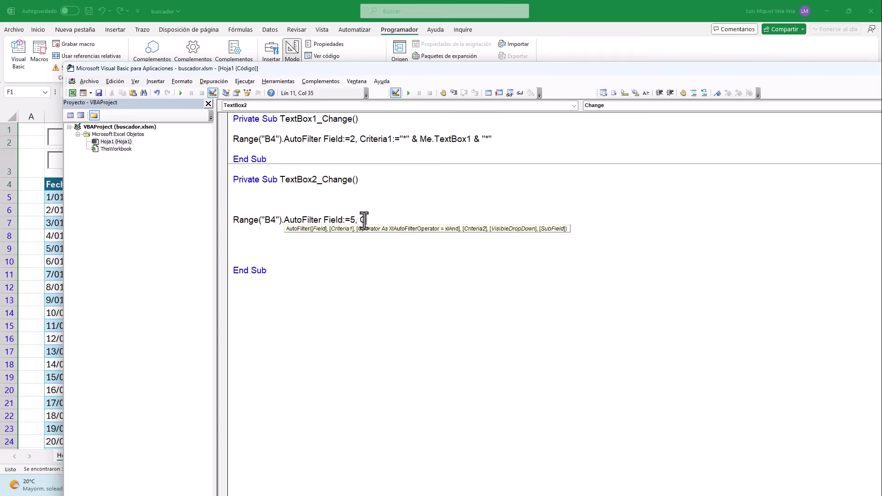
text(rist)
text(eria1:= Me.text)
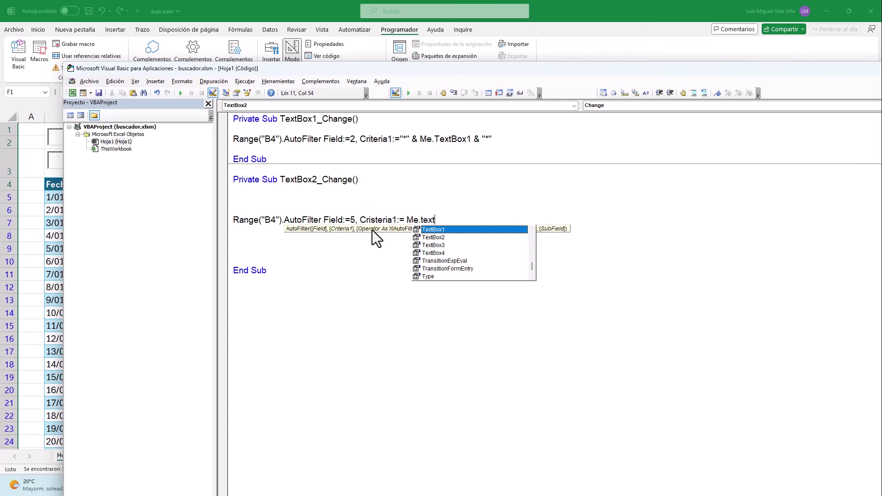
key(Down)
key(Tab)
- Verify in the Ventas box's Properties that it is named TextBox2, then reopen the code
key(alt+F11)
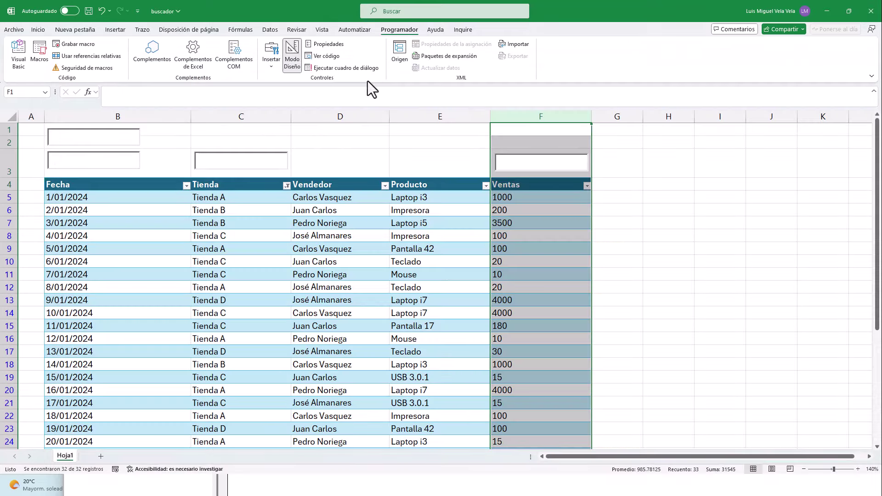
click(531, 163)
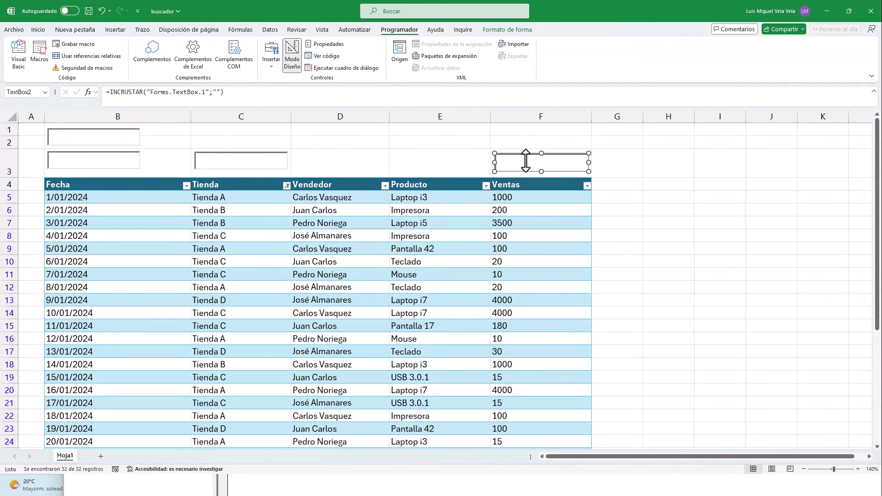
right_click(526, 161)
click(568, 209)
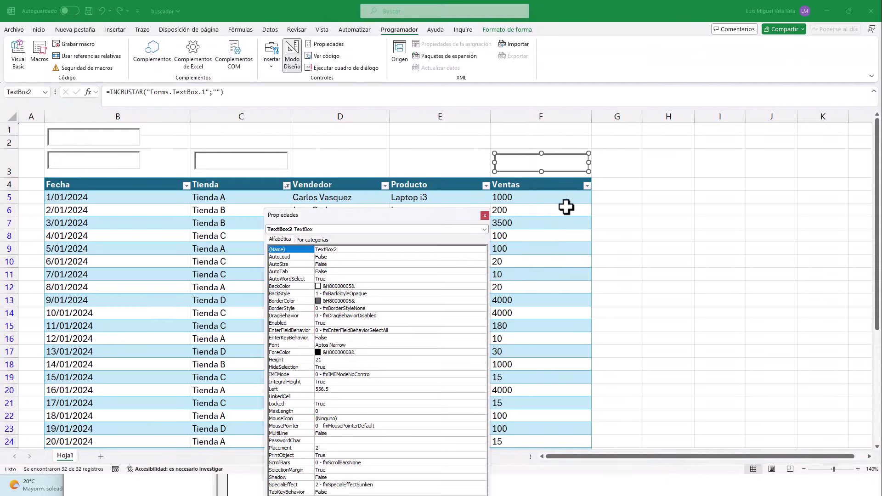
click(334, 250)
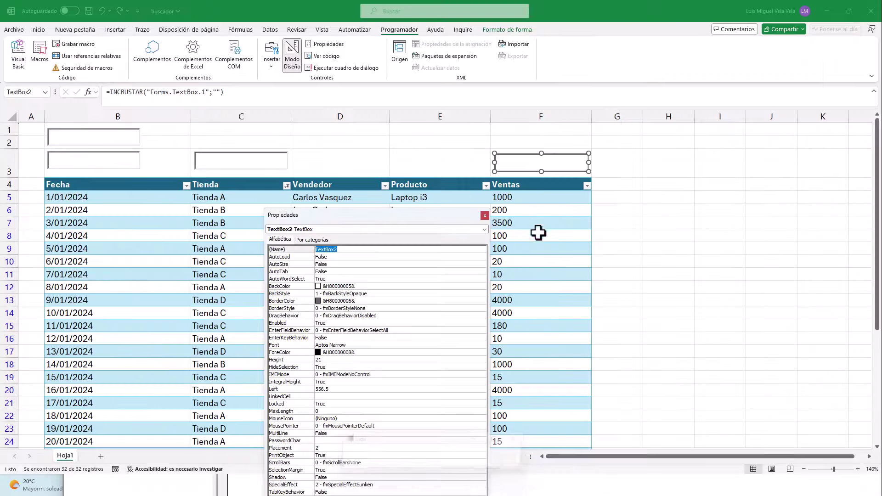
click(484, 215)
click(340, 487)
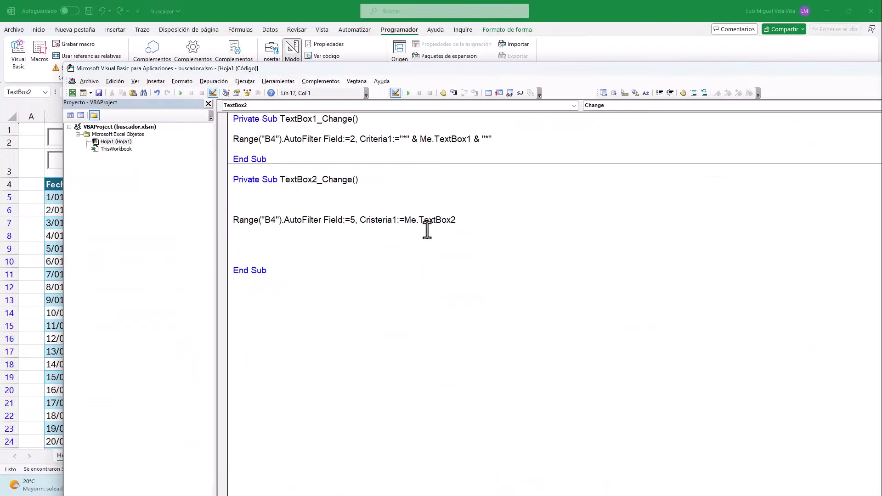
- Tidy the blank lines around the TextBox2 AutoFilter line before End Sub
drag(458, 220, 242, 221)
click(414, 240)
drag(458, 220, 396, 220)
click(316, 242)
key(BackSpace)
key(BackSpace)
key(BackSpace)
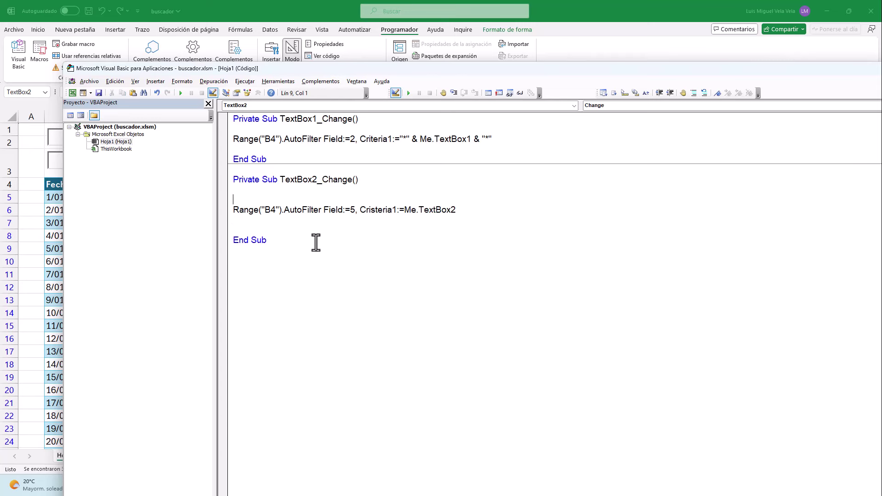
key(BackSpace)
key(BackSpace)
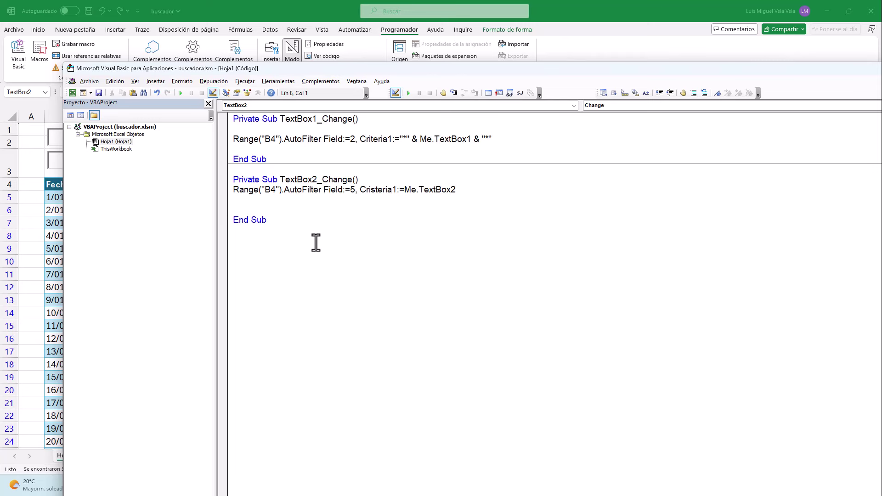
key(Return)
- Compare the Me.TextBox2 reference with the "*" wildcards in TextBox1's criteria
drag(467, 200, 399, 199)
click(404, 139)
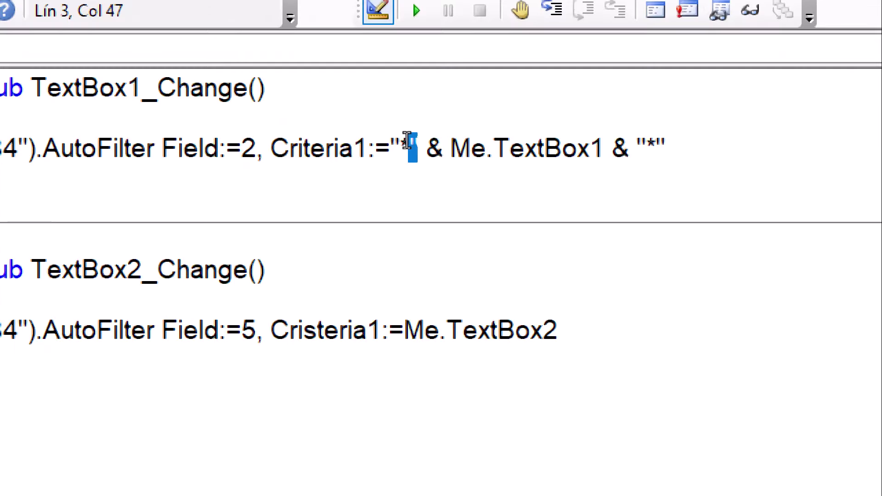
drag(408, 139, 400, 139)
key(F3)
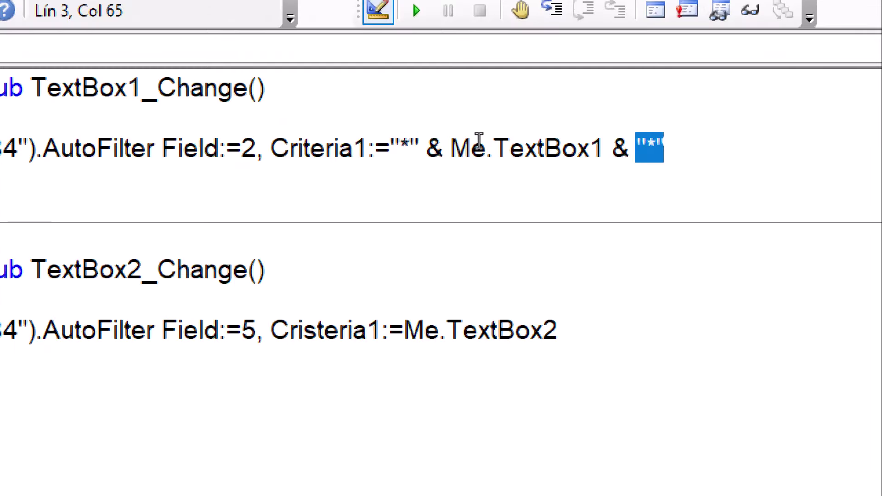
- Add the scratch example value 1000 on new lines inside TextBox2_Change
click(260, 217)
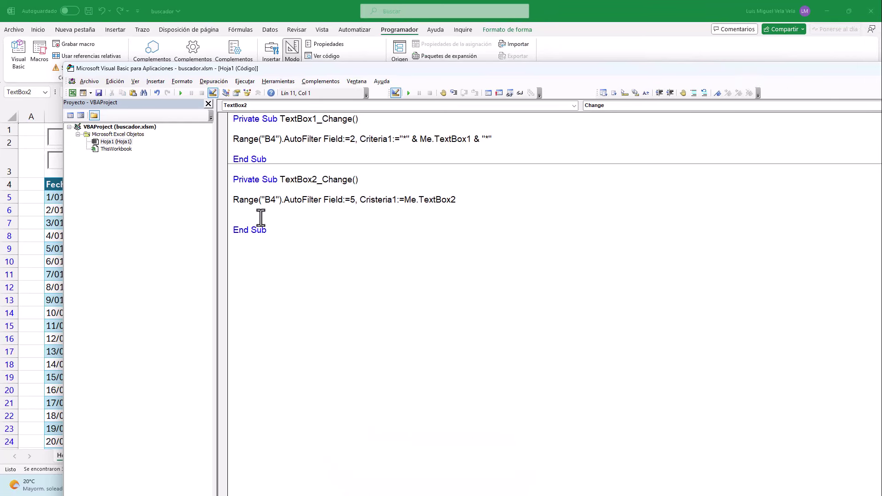
key(Return)
key(Return)
key(Return)
text(000)
key(Return)
key(Return)
text(1)
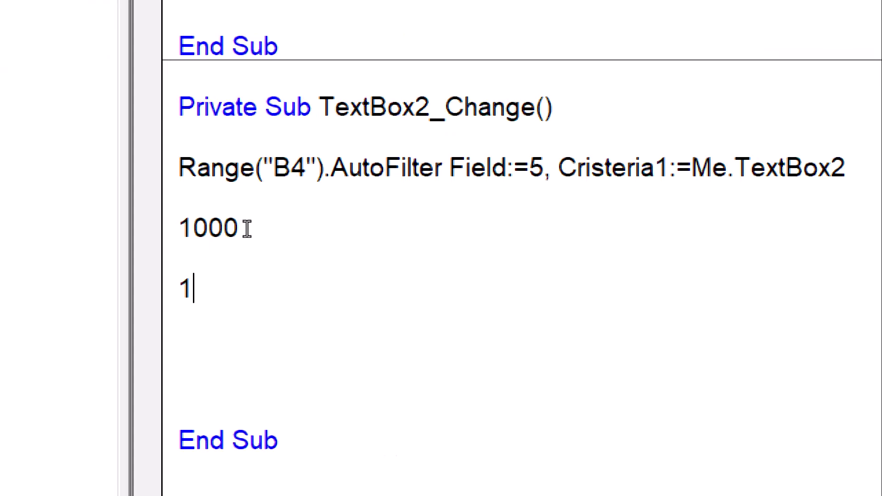
click(256, 219)
key(shift+Left)
key(shift+Left)
key(shift+Left)
key(shift+Left)
key(Down)
key(Down)
key(shift+Left)
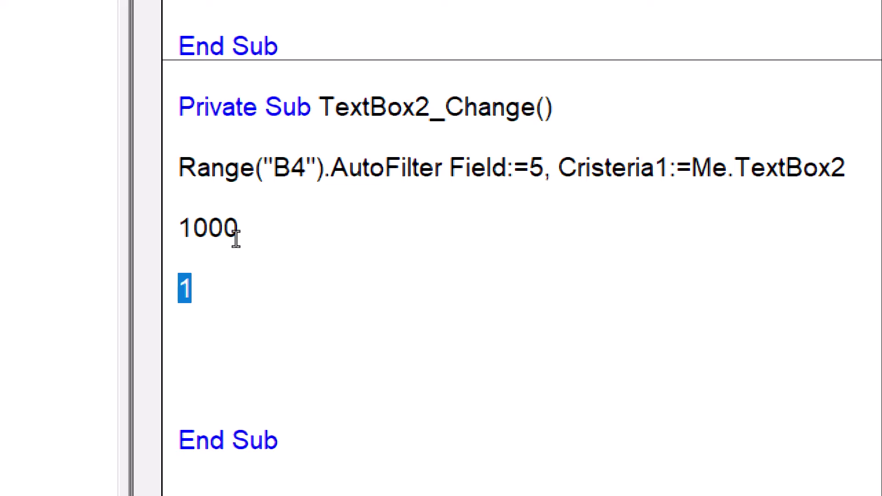
text(100)
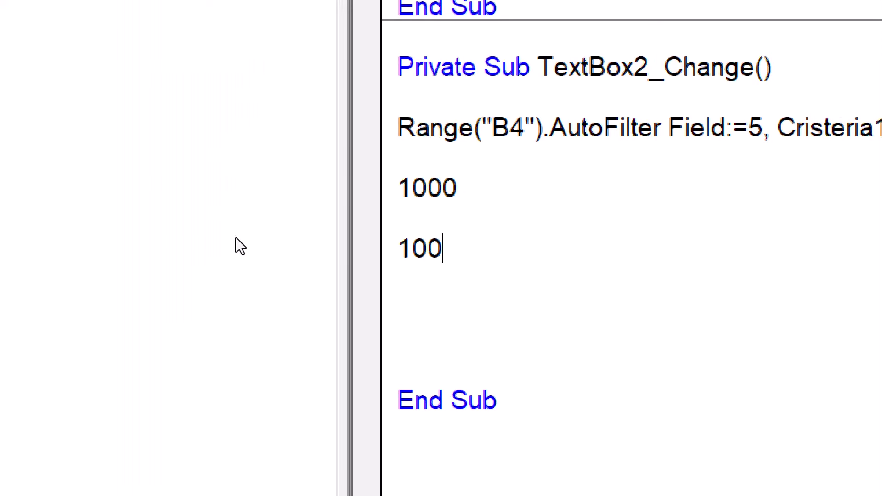
text(0)
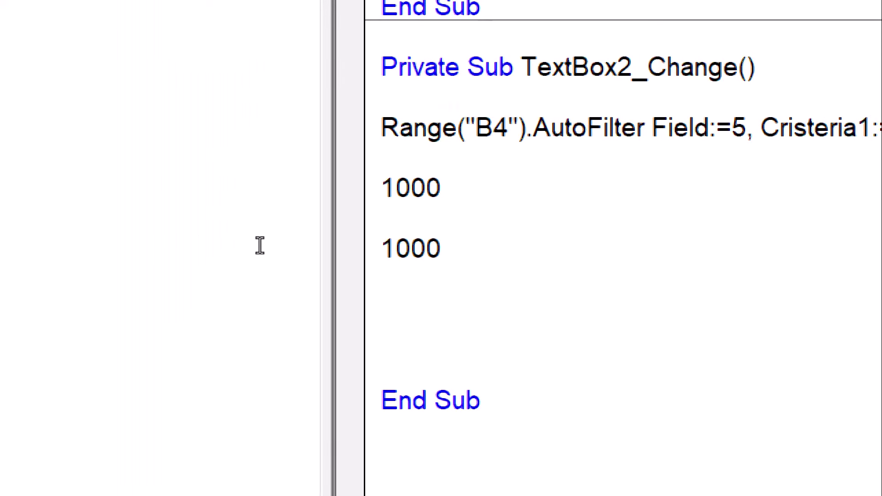
- Delete the duplicate 1000, the L and the blank test lines, leaving only the AutoFilter line
key(shift+Left)
key(shift+Up)
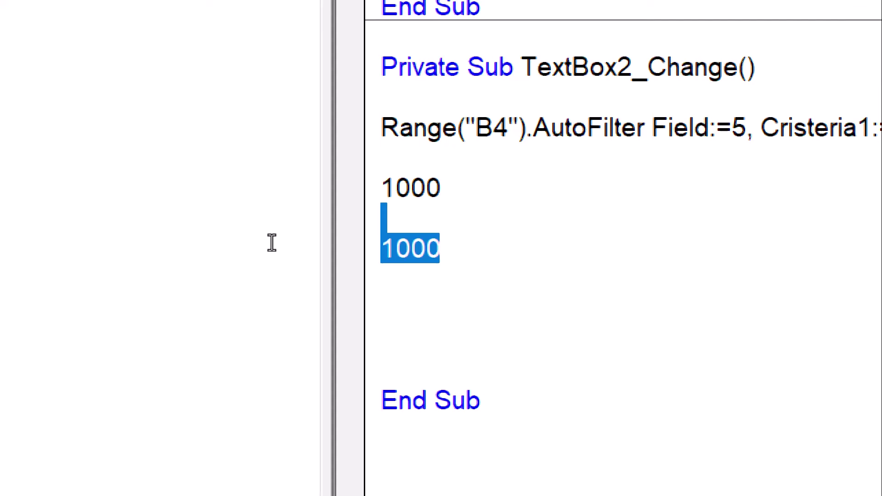
key(Delete)
key(Return)
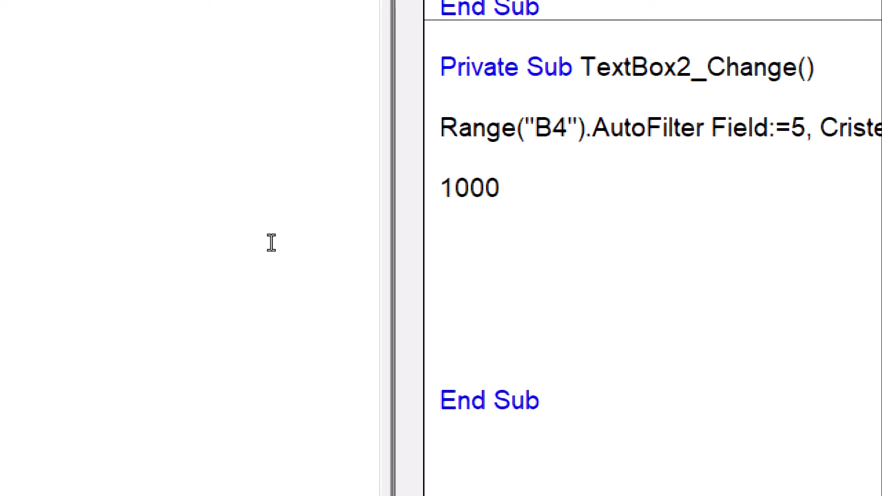
text(L)
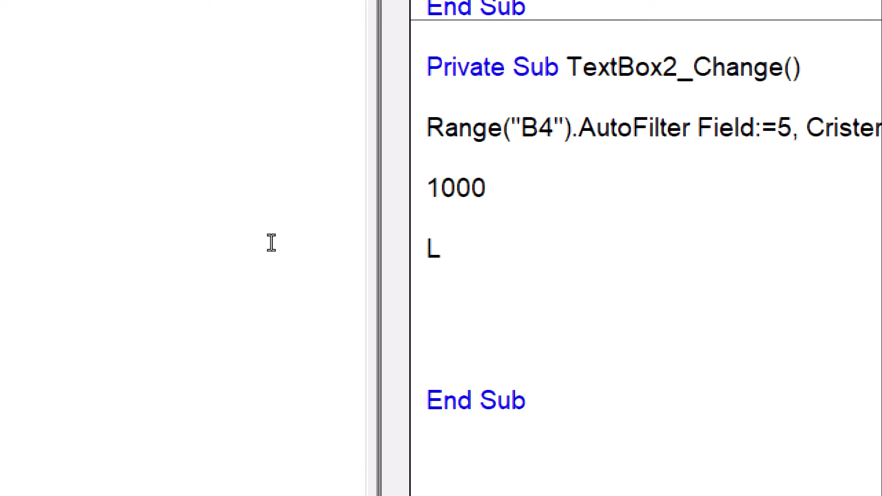
key(Up)
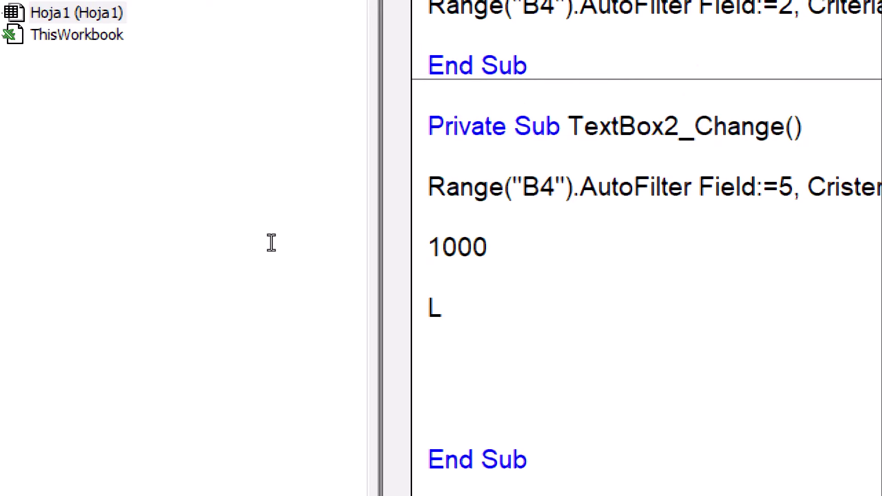
key(shift+End)
key(shift+Down)
key(shift+Down)
key(Delete)
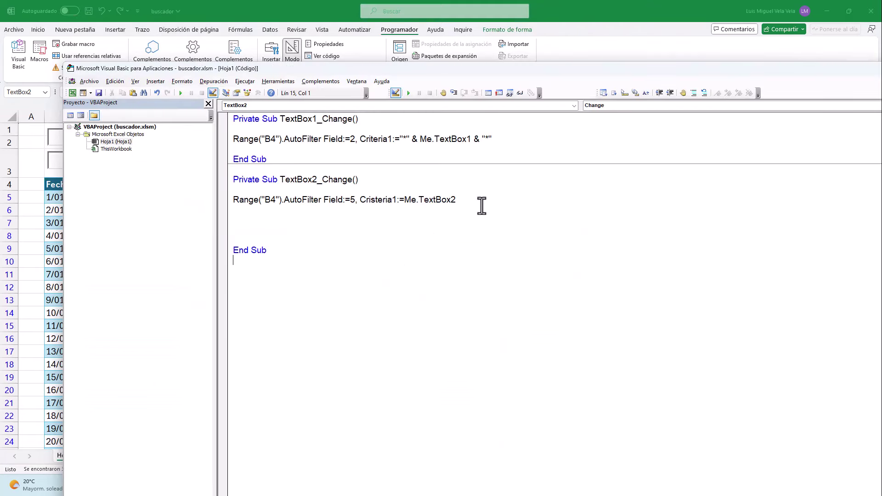
- Back on the sheet, exit Design Mode and enter 1 in the Ventas search box
click(405, 201)
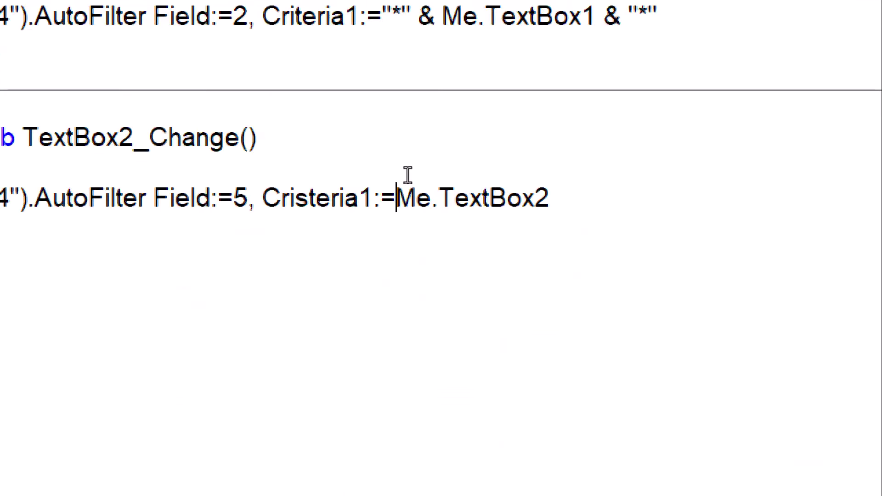
double_click(406, 138)
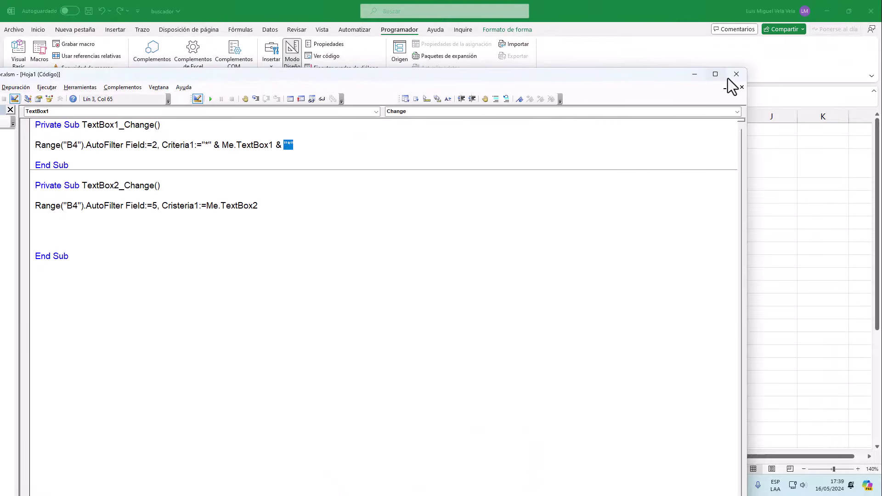
click(737, 74)
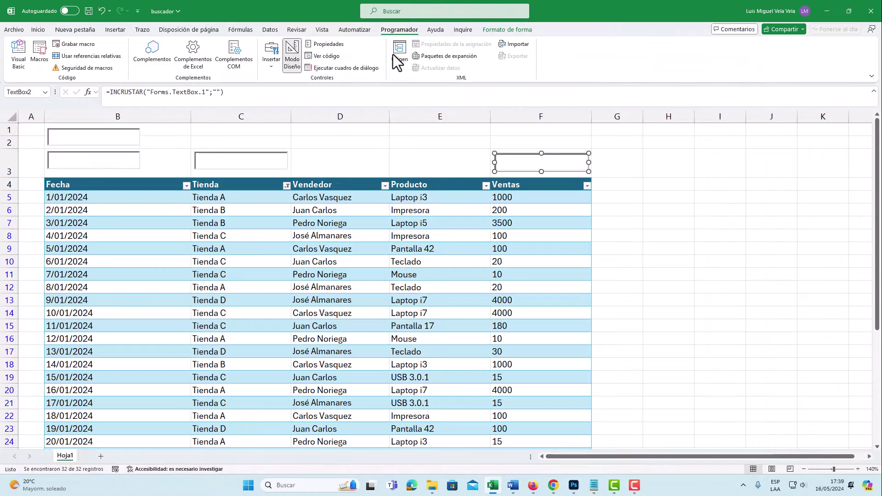
click(294, 60)
click(517, 166)
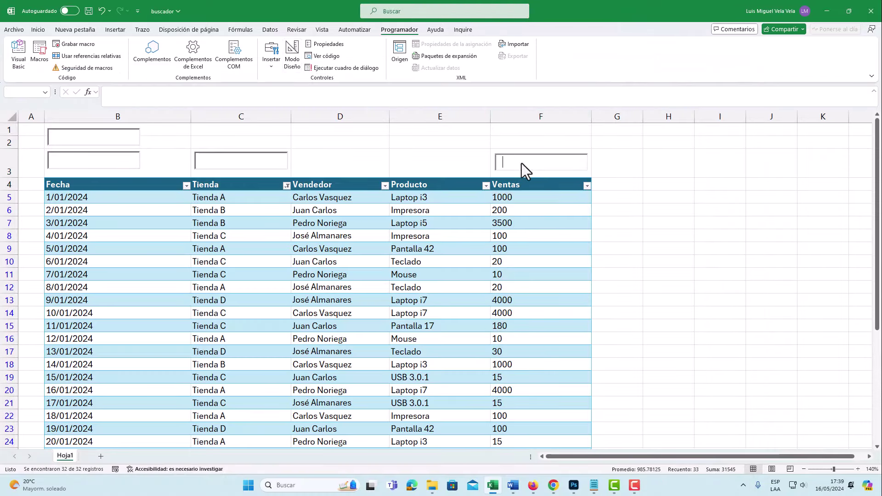
text(1)
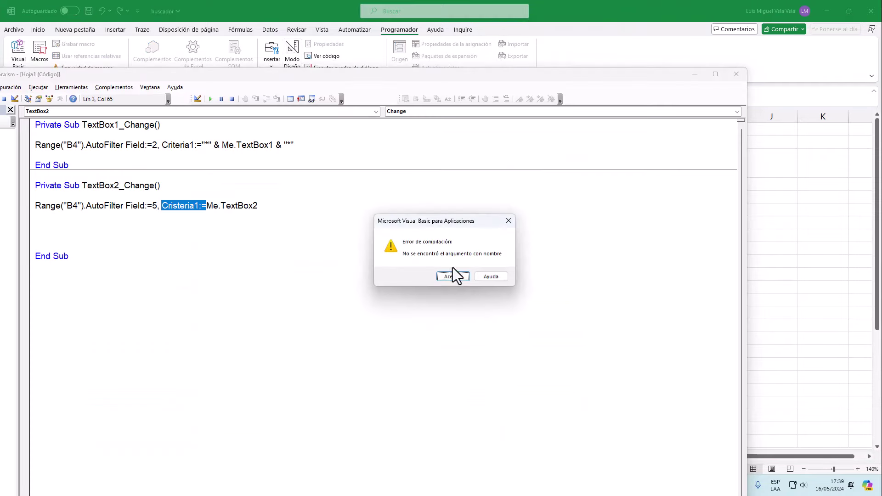
- Dismiss the compile error, correct Cristeria1 to Criteria1, and reset the halted code
click(448, 278)
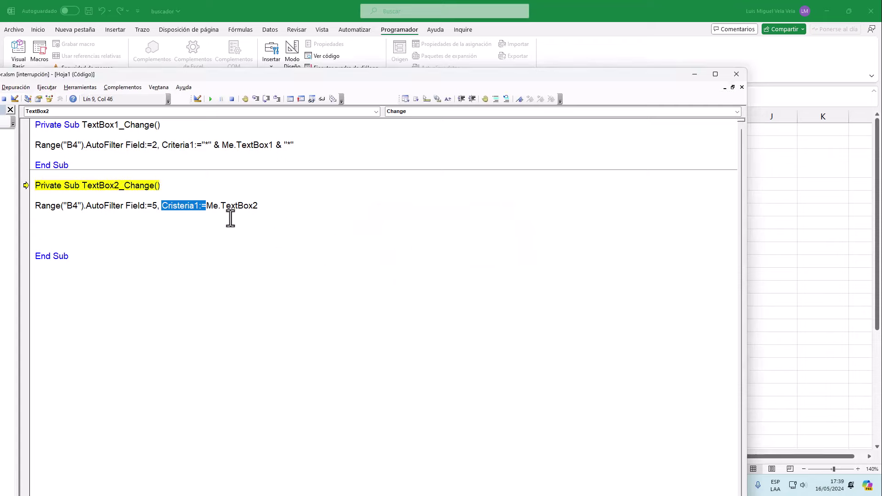
click(177, 208)
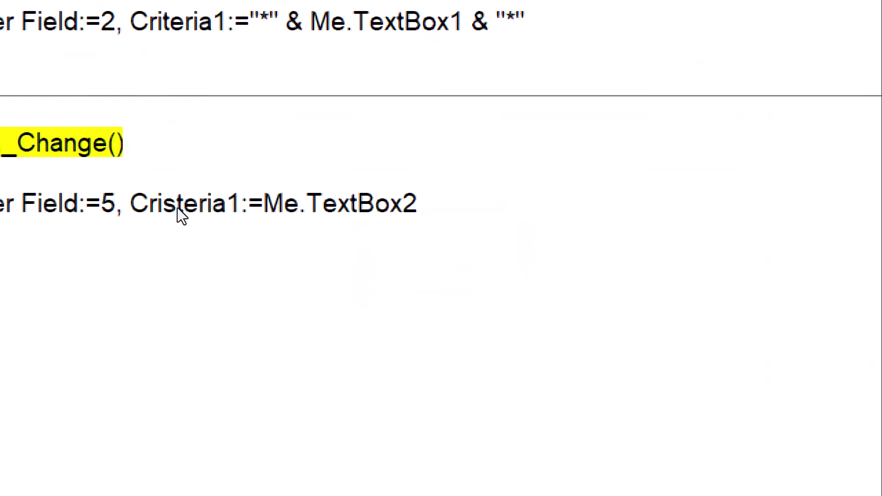
key(BackSpace)
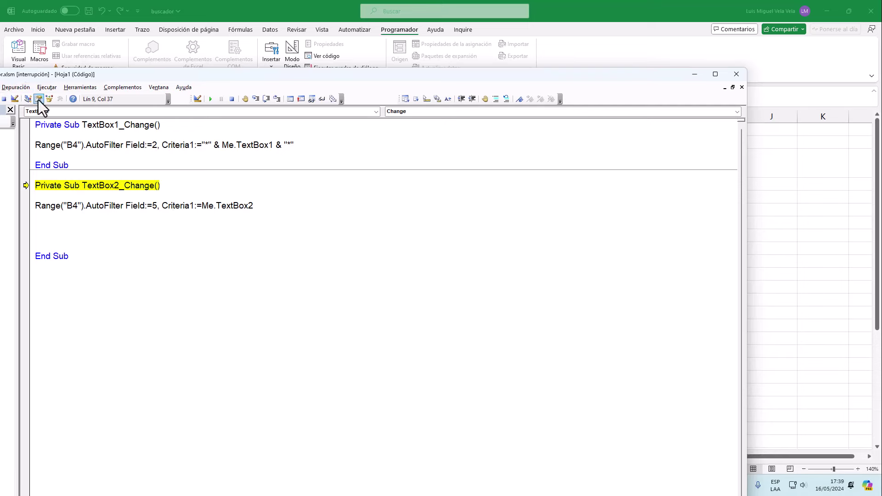
click(4, 99)
- Filter the Ventas box by 1000, trim it to 100 and 10, then retype 1000
click(736, 74)
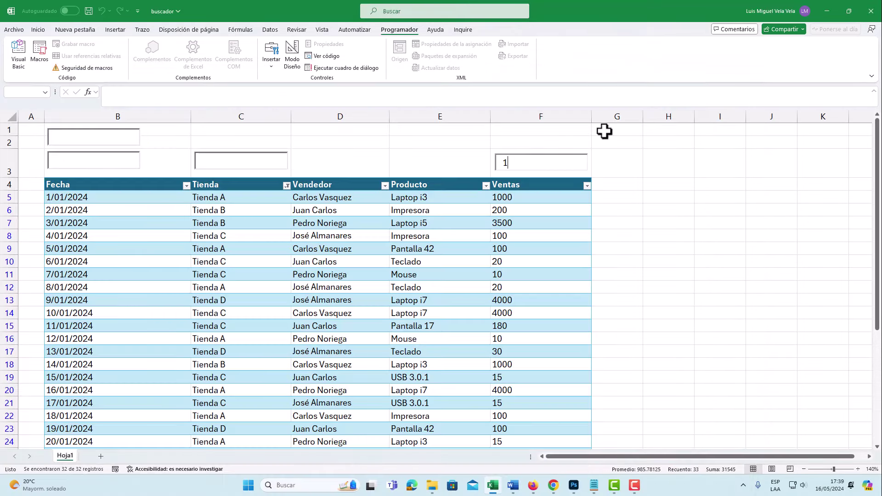
text(00)
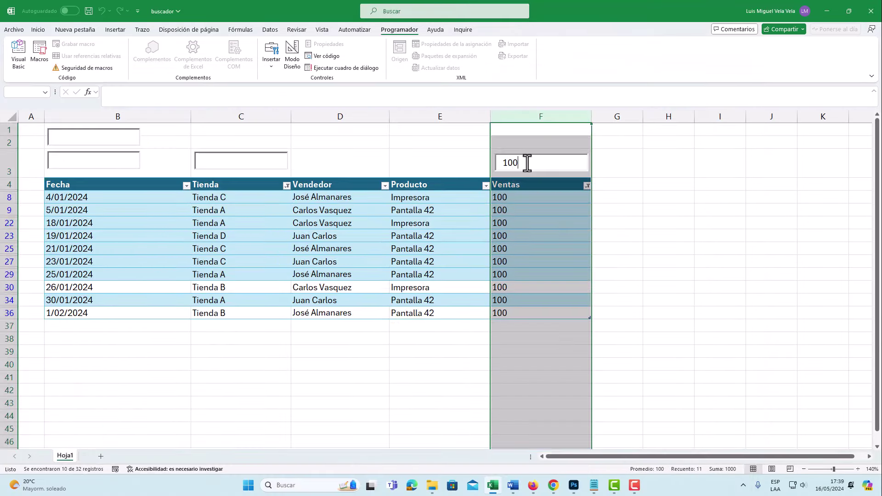
text(0)
key(BackSpace)
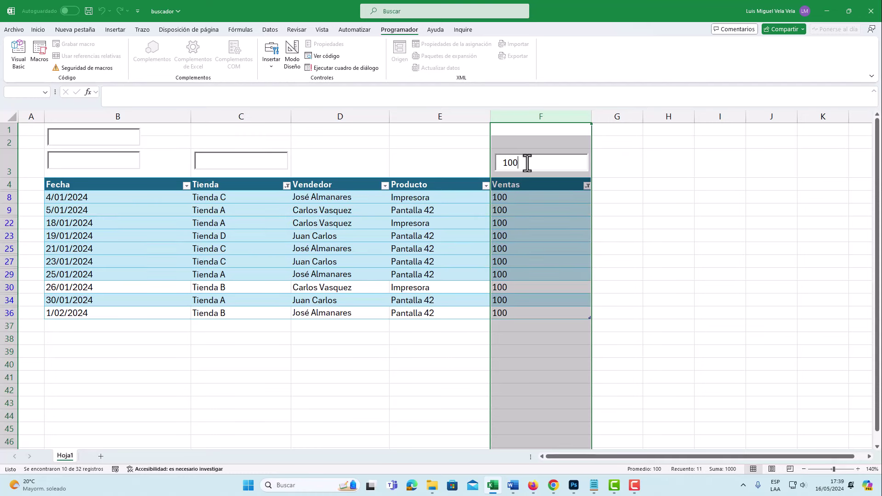
key(BackSpace)
key(BackSpace)
key(BackSpace)
text(1)
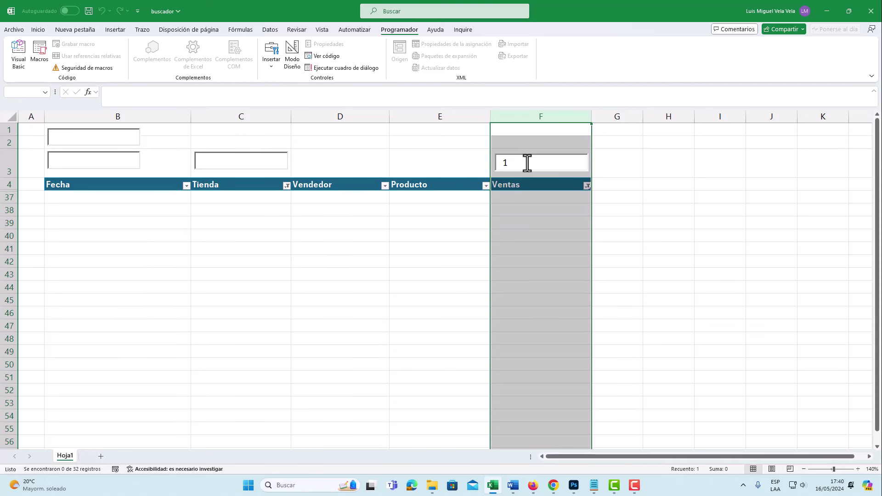
text(0)
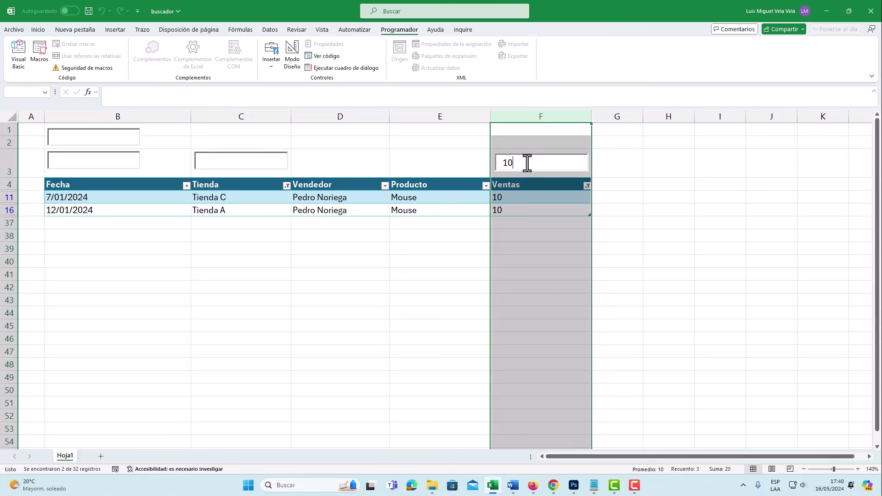
text(0)
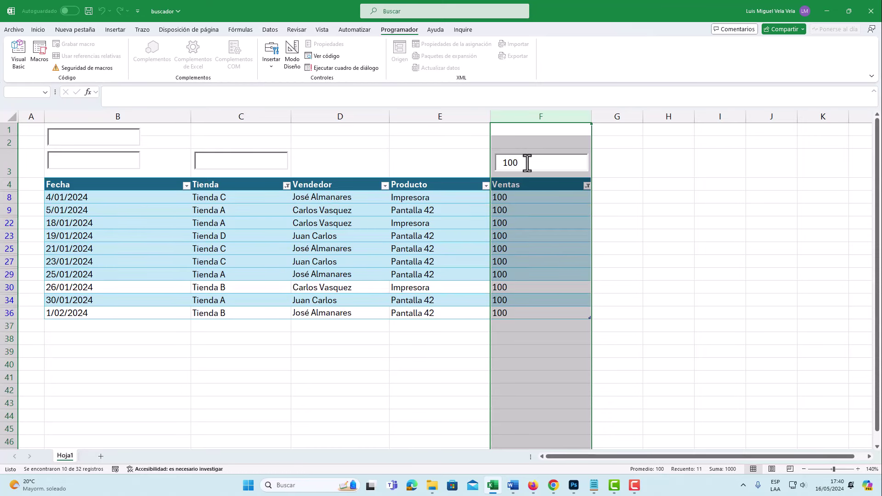
text(0)
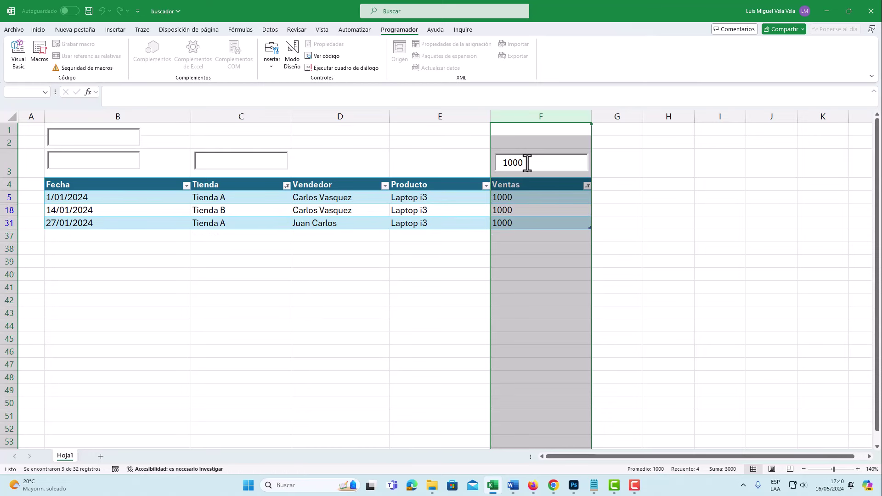
- Filter Ventas with >1000 and then <100, check the filtered values, and clear the box
drag(537, 166, 459, 174)
text(>1000)
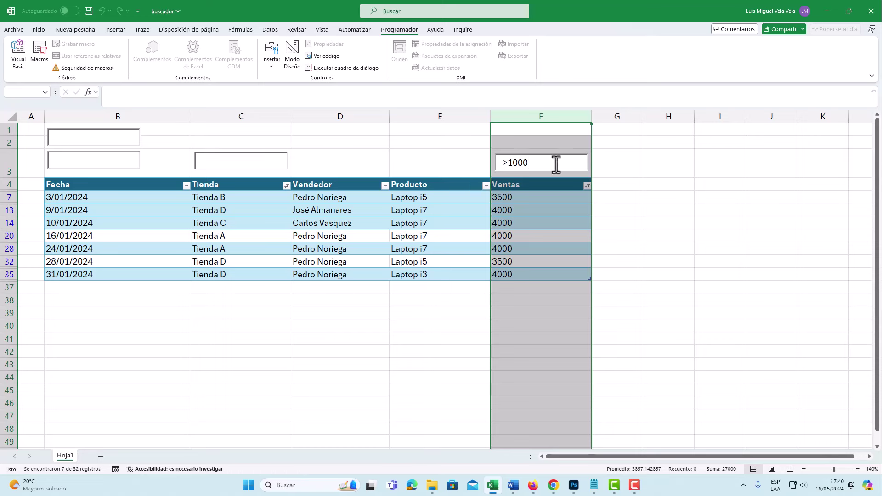
drag(558, 163, 444, 169)
text(<100)
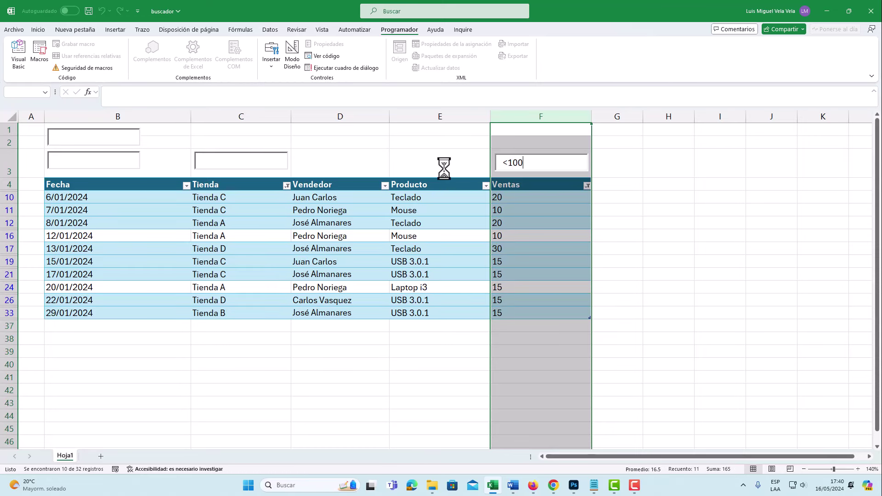
click(500, 197)
key(Down)
key(Down)
key(Down)
key(Down)
key(Down)
key(Down)
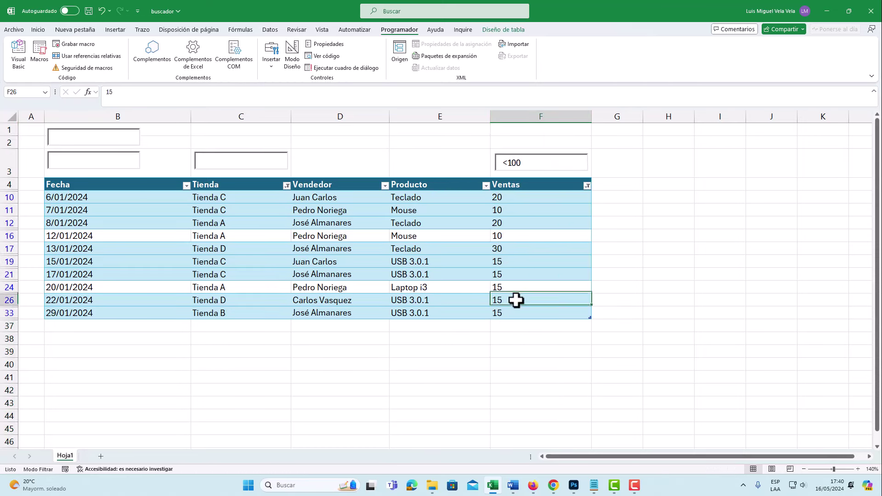
key(Down)
key(Up)
key(Up)
key(Up)
drag(524, 166, 496, 167)
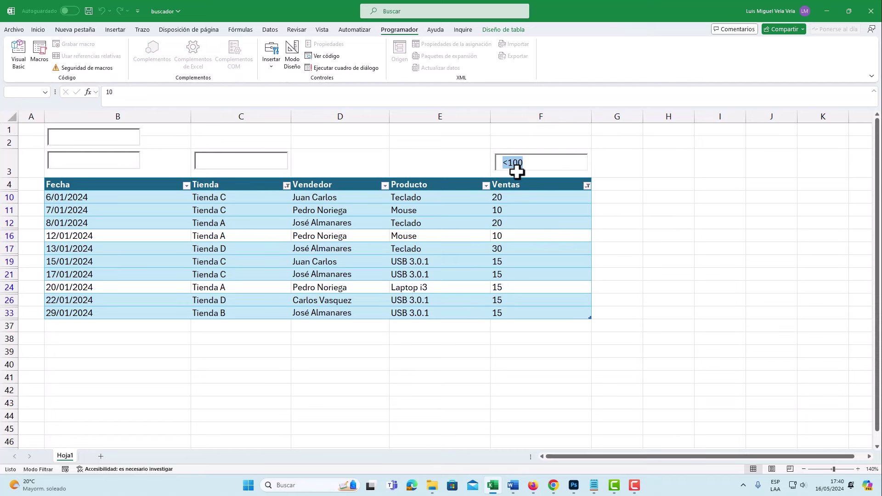
key(BackSpace)
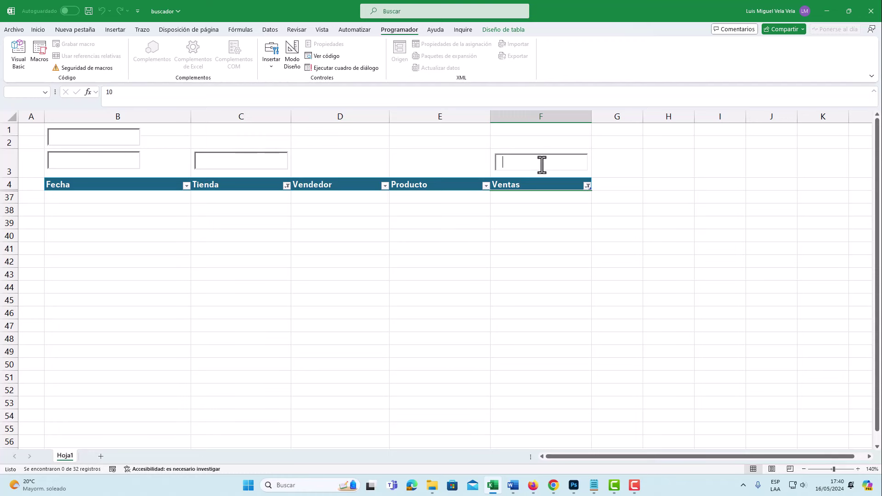
- Clear the Ventas column filter so all 32 sales rows show again
click(588, 186)
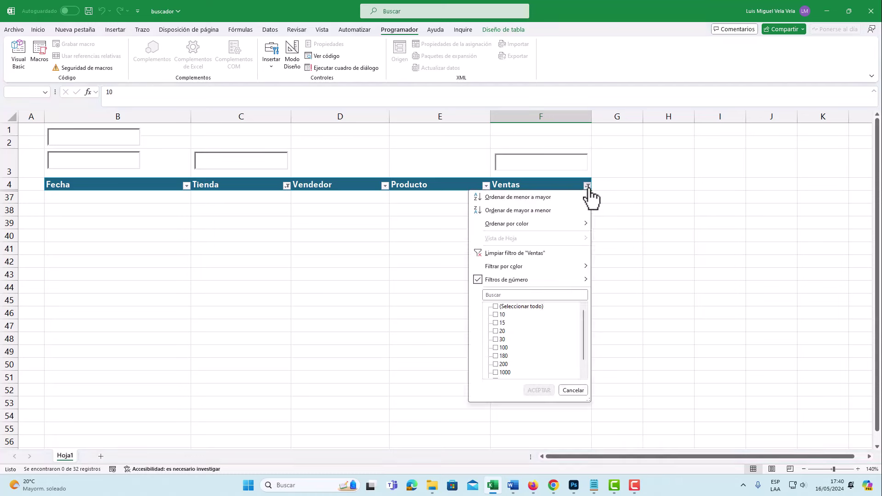
click(522, 255)
click(525, 162)
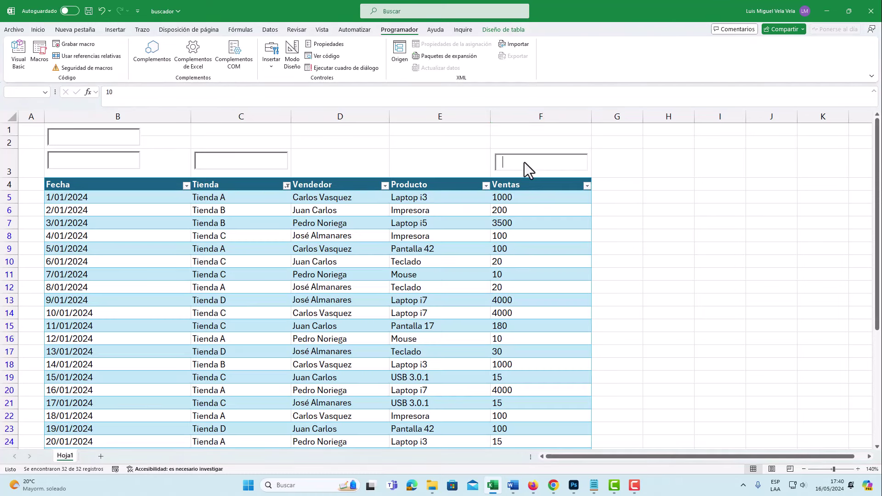
click(95, 135)
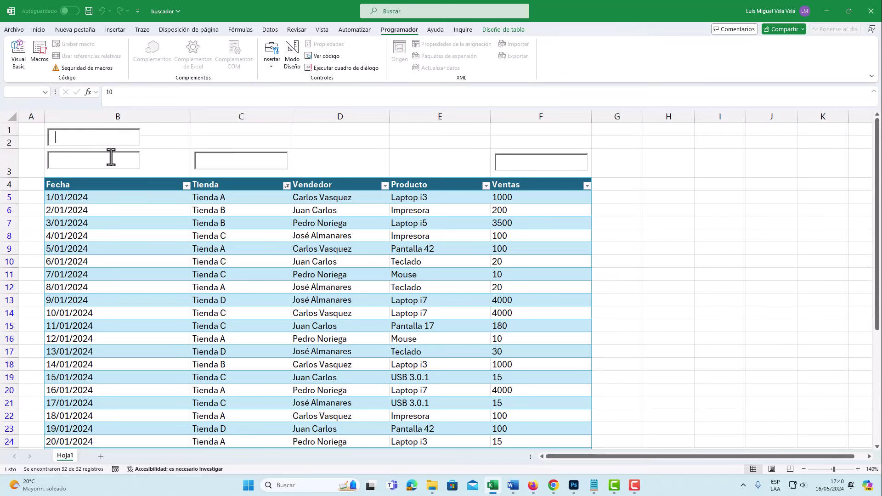
- Turn on design mode and review the top search box's Formato de control settings
click(290, 59)
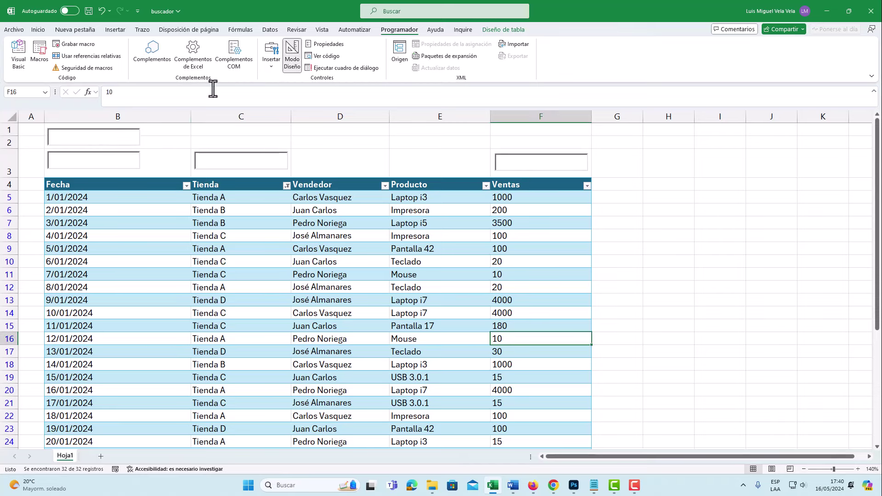
right_click(85, 137)
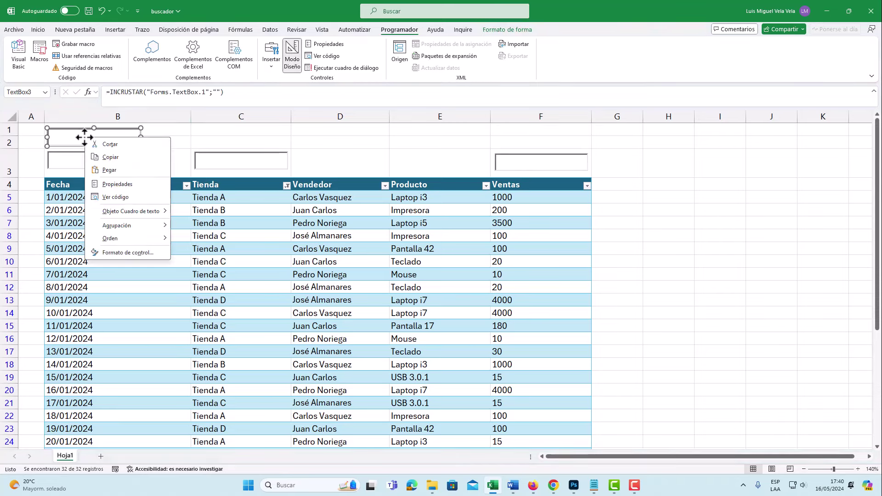
click(120, 252)
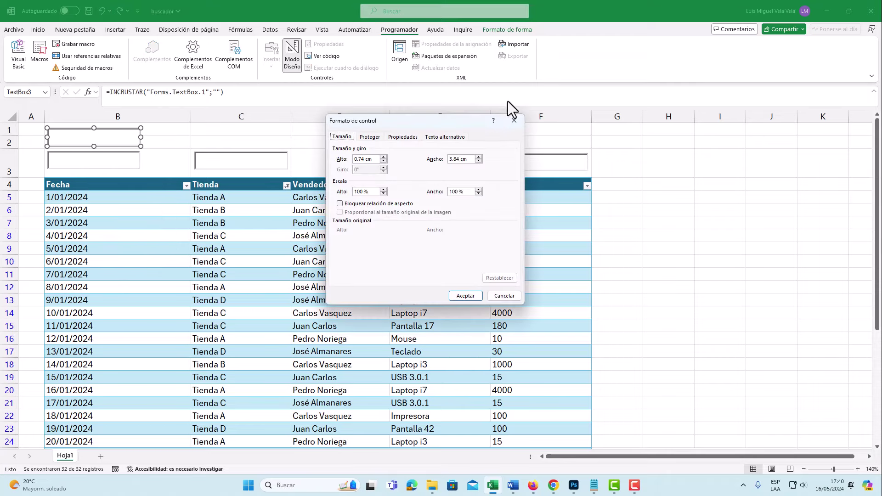
click(517, 120)
- Inspect both search boxes' properties, then open Hoja1's code in the VBA editor
right_click(114, 144)
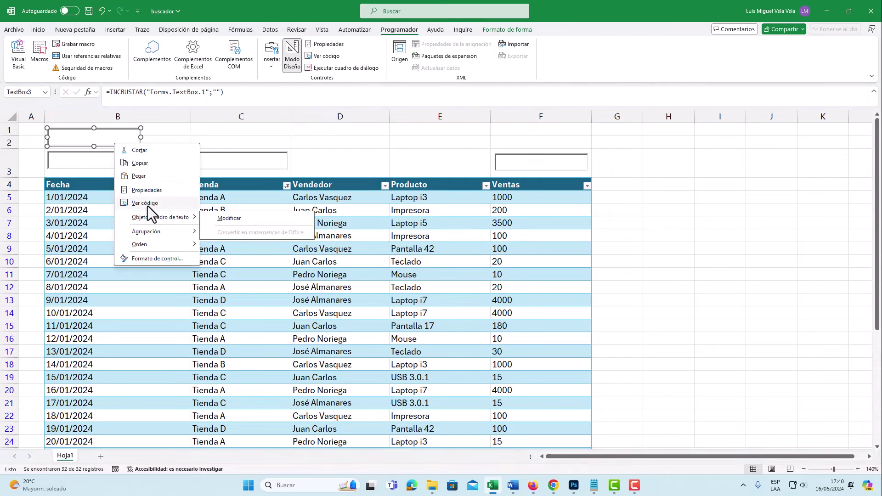
click(148, 192)
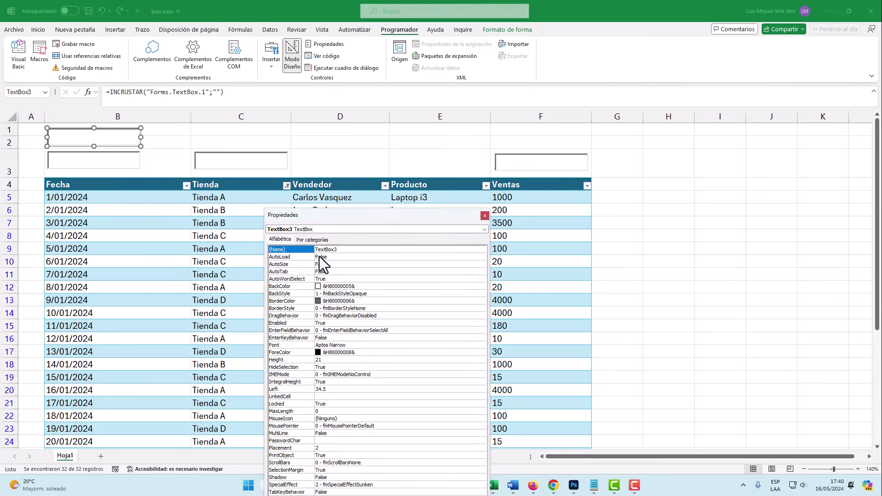
click(102, 162)
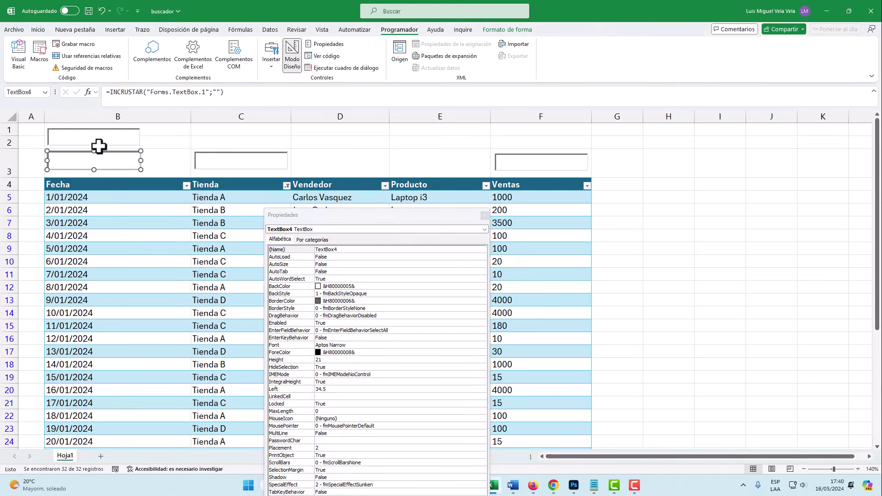
click(98, 146)
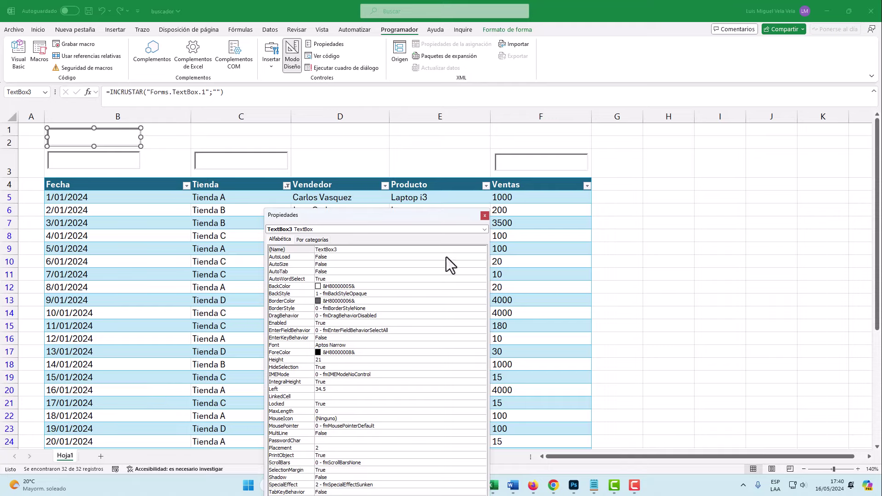
click(485, 215)
right_click(65, 455)
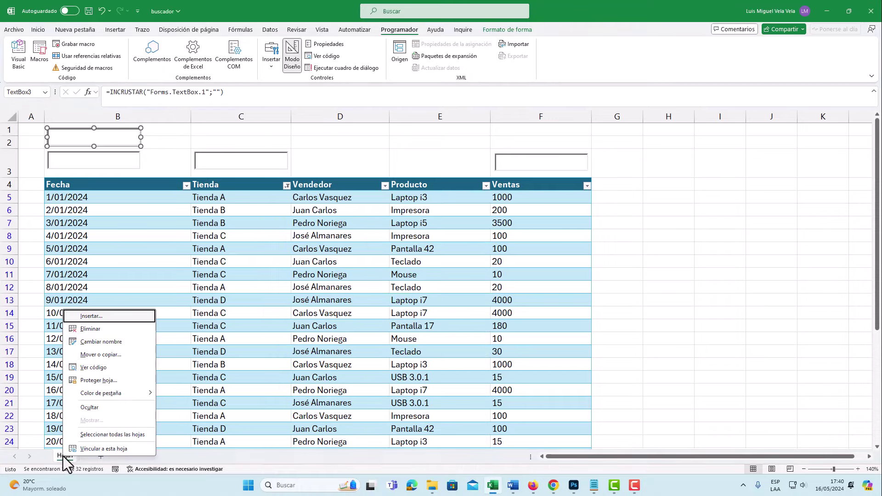
click(104, 371)
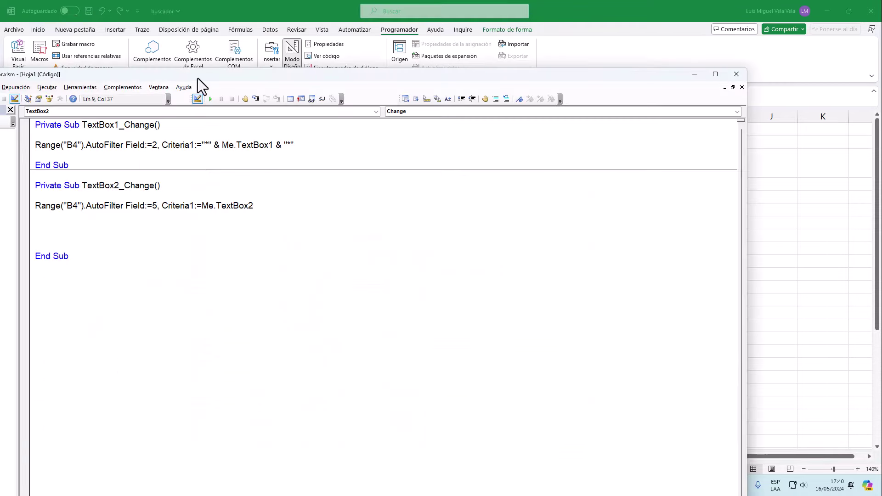
- Insert a standard module, Módulo1, into buscador.xlsm and place the caret in its empty code
mouse_move(197, 78)
mouse_down()
mouse_move(475, 51)
mouse_move(459, 64)
mouse_up()
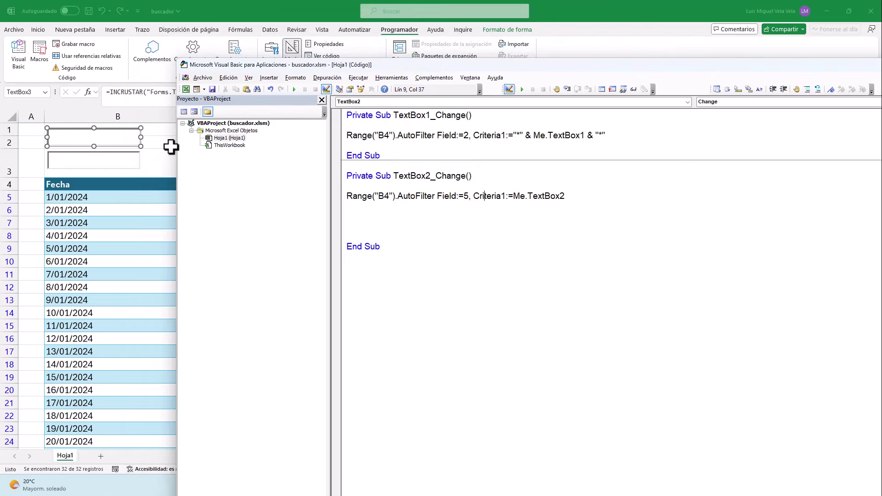
click(270, 82)
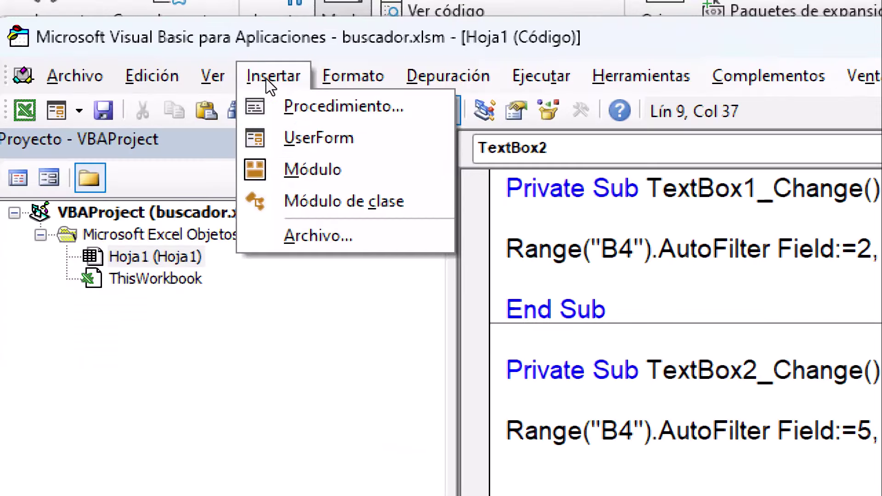
click(282, 109)
click(227, 174)
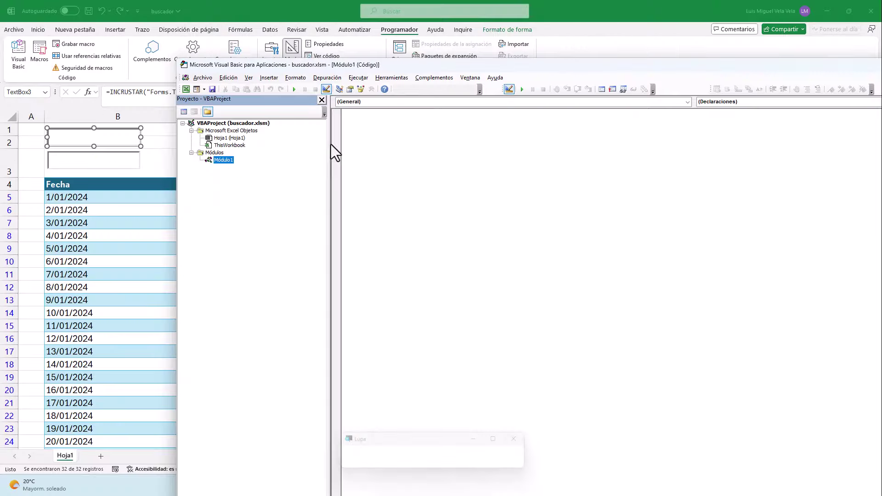
click(394, 136)
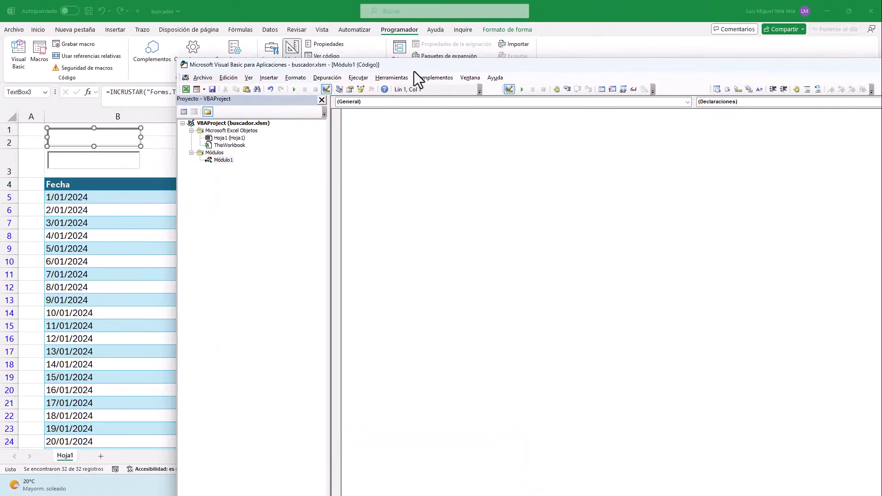
- Create the Sub Filtro_Fechas macro with blank lines inside its body
drag(414, 64, 310, 115)
text(Su)
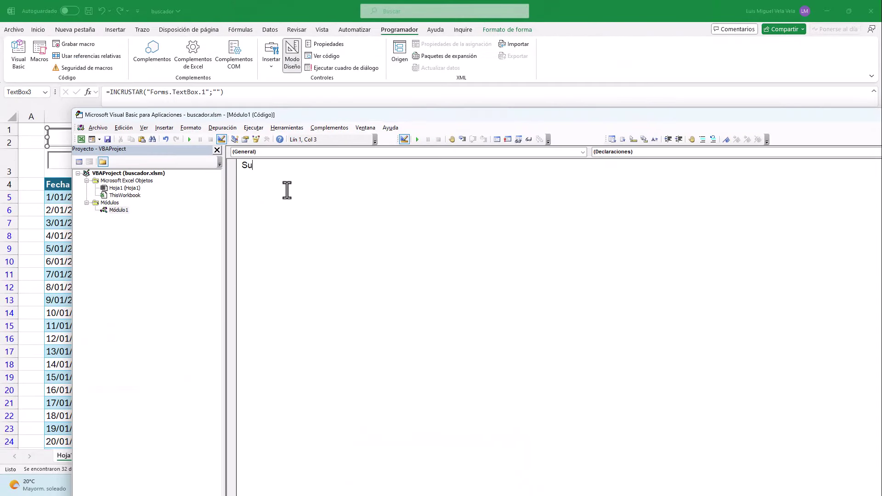
text(b Filtro_F)
text(echas)
key(Return)
key(Return)
key(Return)
key(Return)
key(Return)
key(Return)
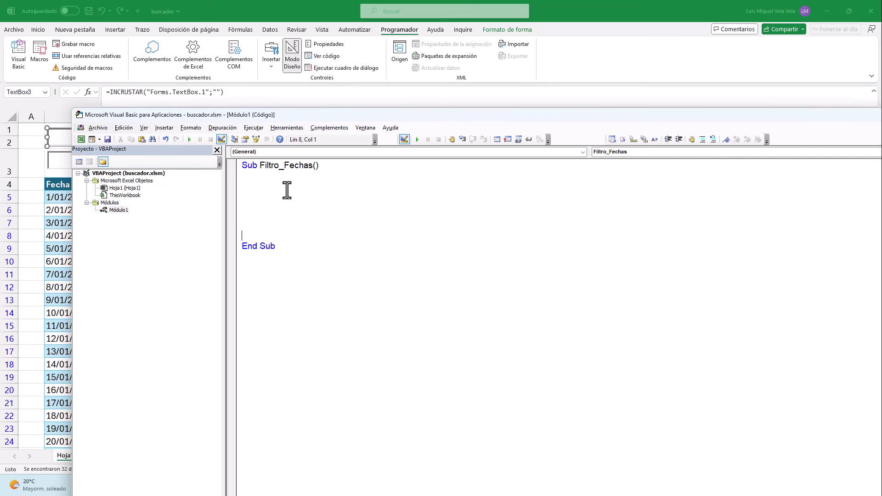
key(Return)
- Copy Range("B4").AutoFilter from Hoja1's code into Filtro_Fechas and begin typing Field
double_click(125, 187)
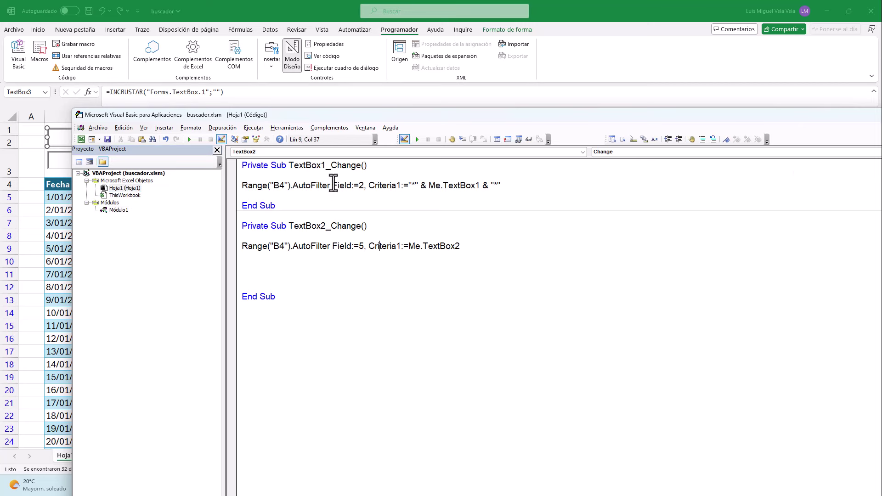
drag(331, 185, 242, 187)
key(ctrl+c)
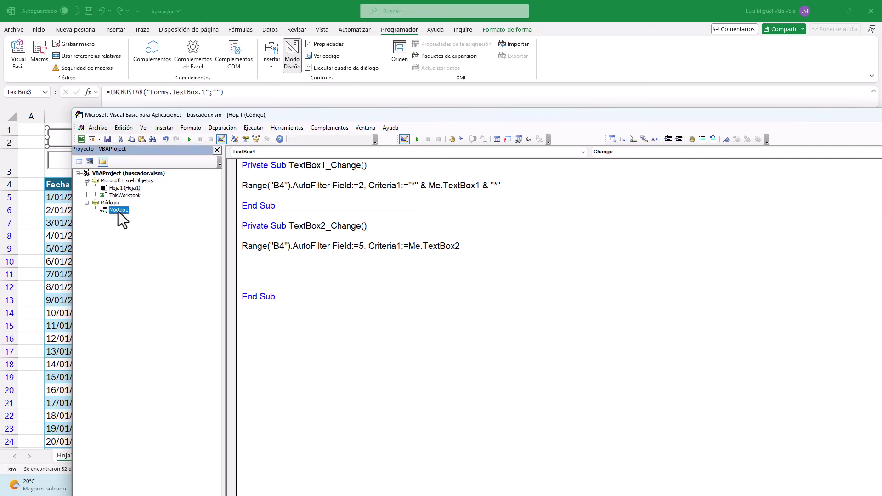
double_click(119, 210)
click(270, 197)
key(ctrl+v)
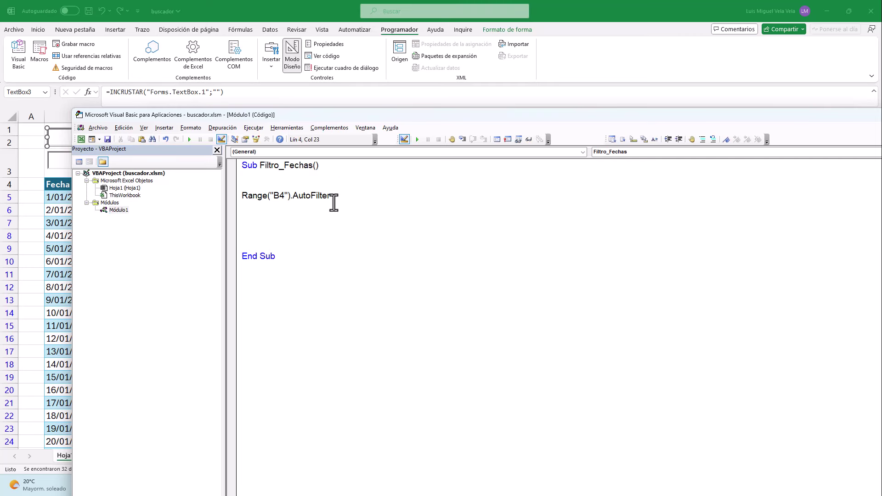
text( F)
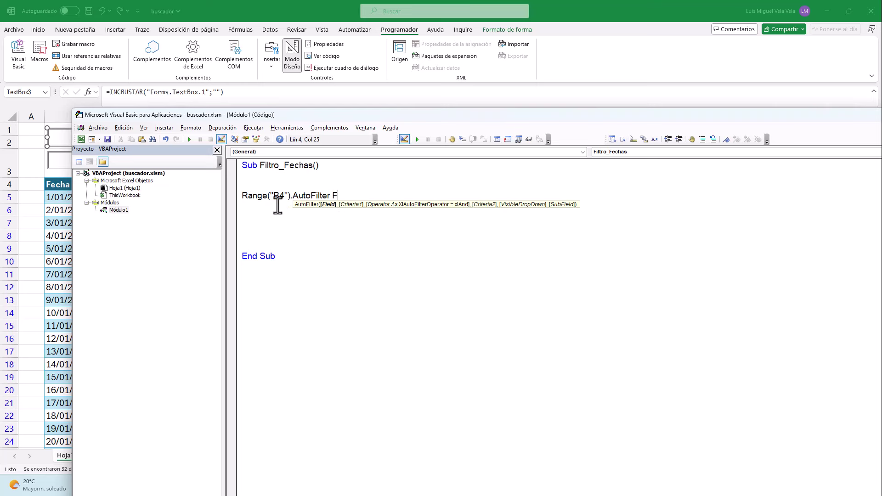
text(ield:=1)
- Confirm Fecha is column B, then add the comma after the Field argument
click(309, 60)
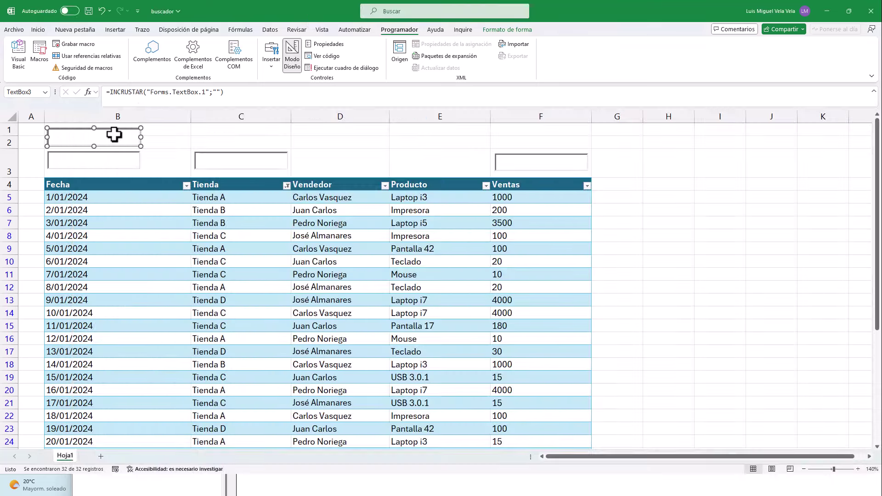
click(114, 116)
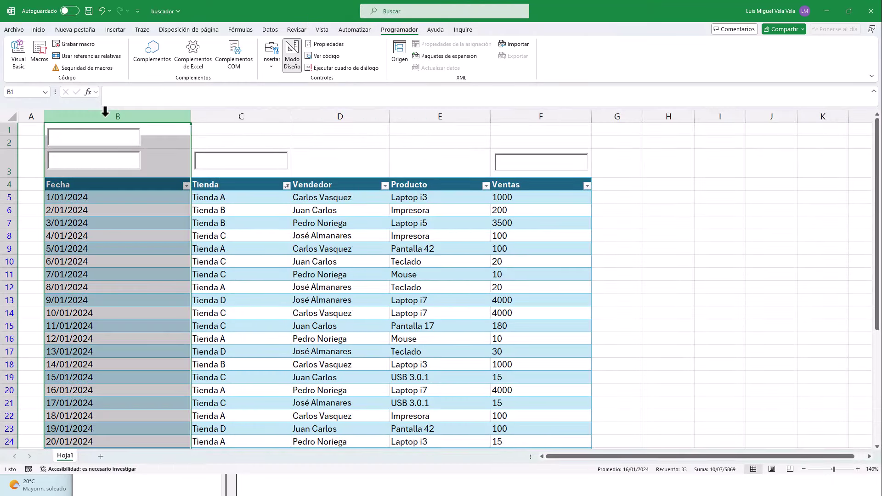
click(366, 489)
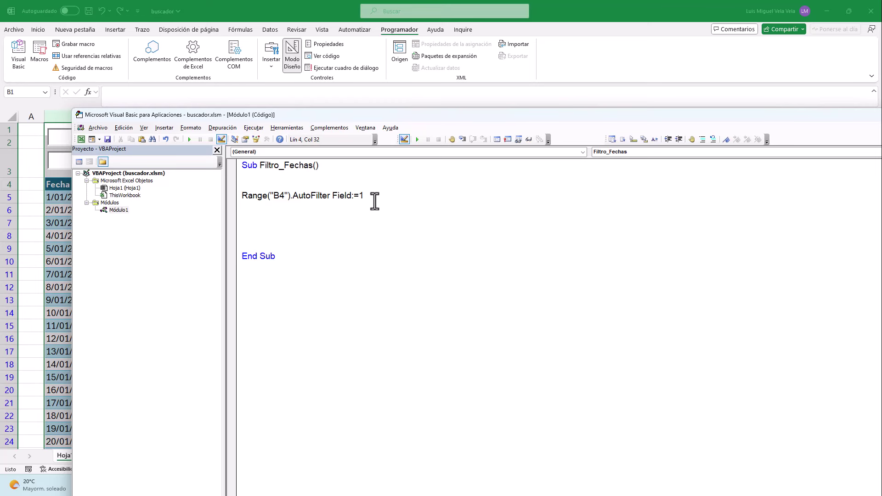
text(,)
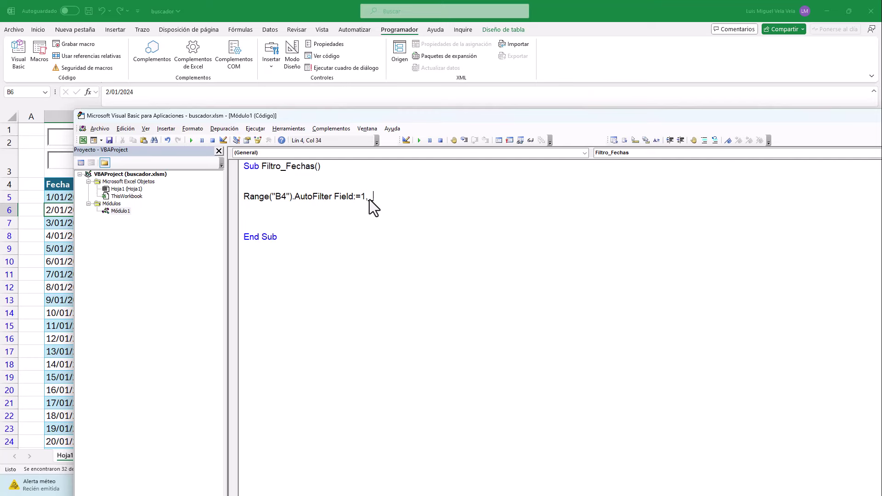
key(Return)
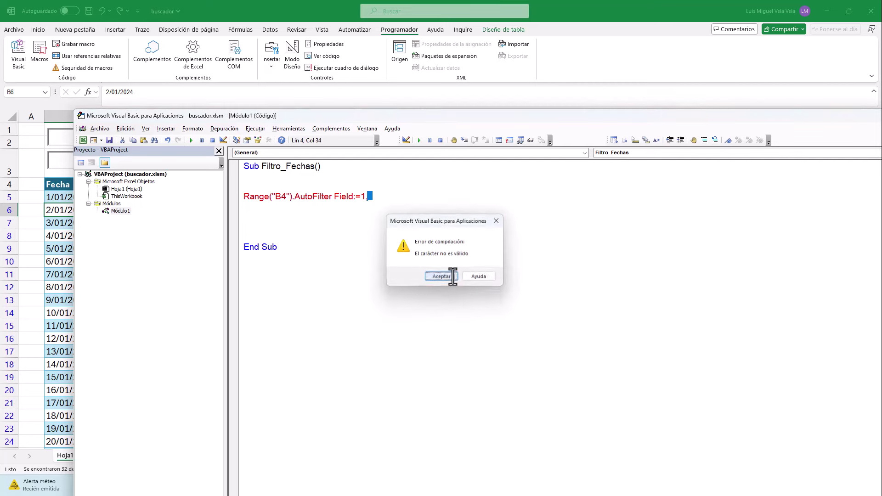
- Fix the line-continuation compile errors so the line reads AutoFilter Field:=1,
click(448, 275)
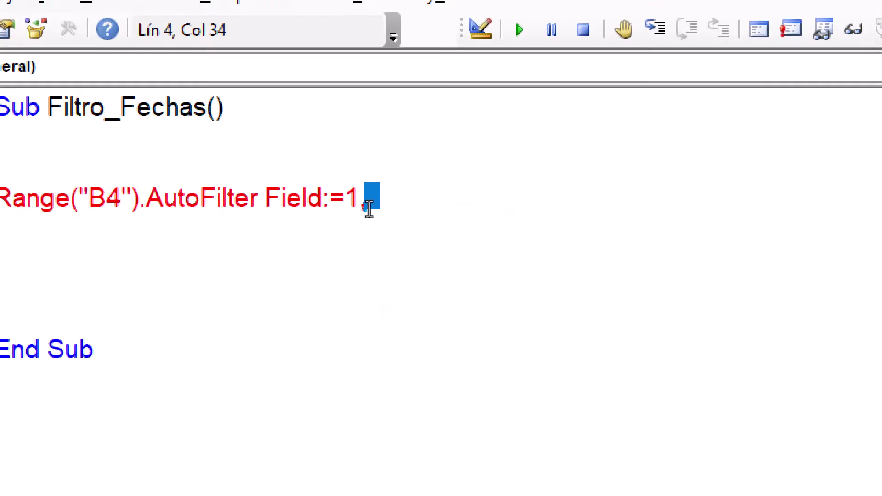
click(361, 197)
click(368, 198)
key(Return)
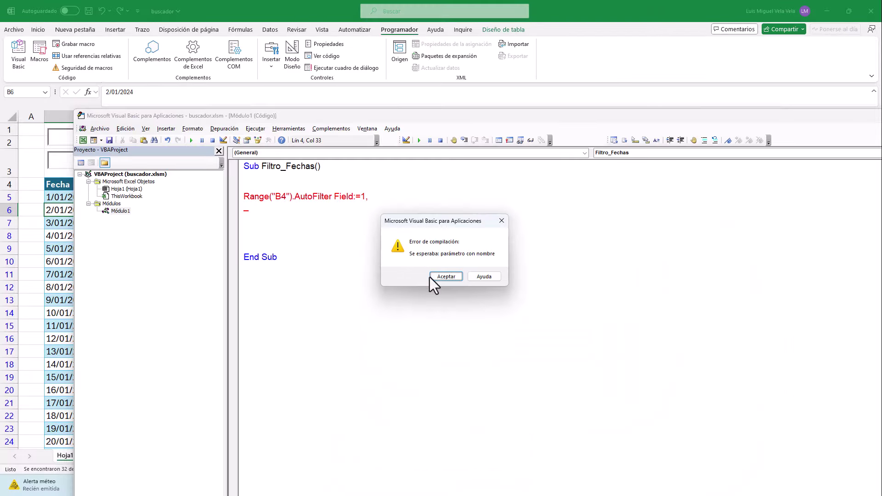
click(437, 277)
key(BackSpace)
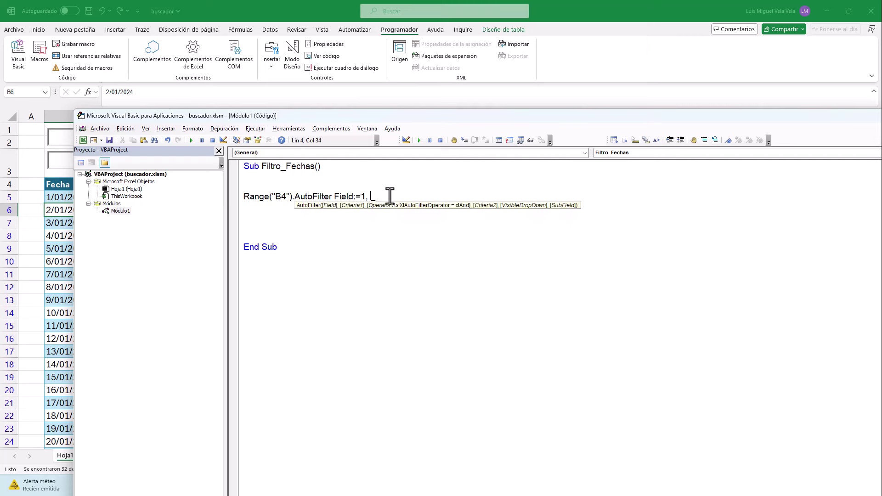
key(Return)
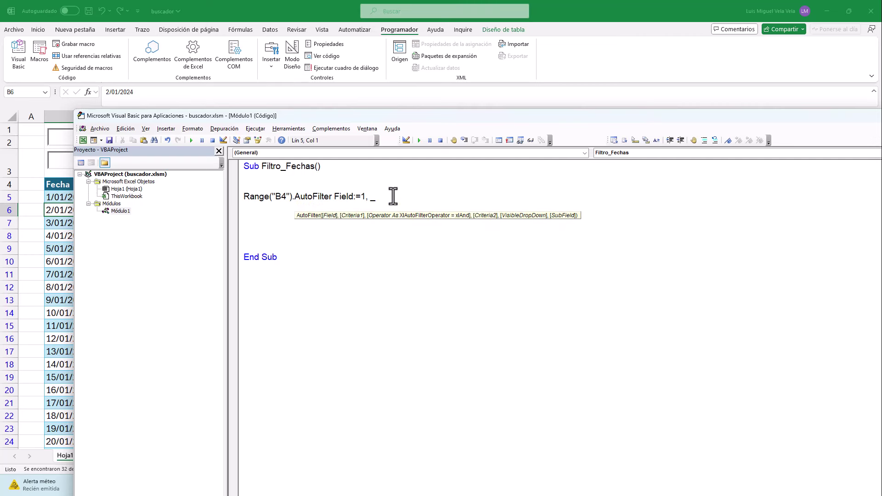
drag(377, 197, 370, 200)
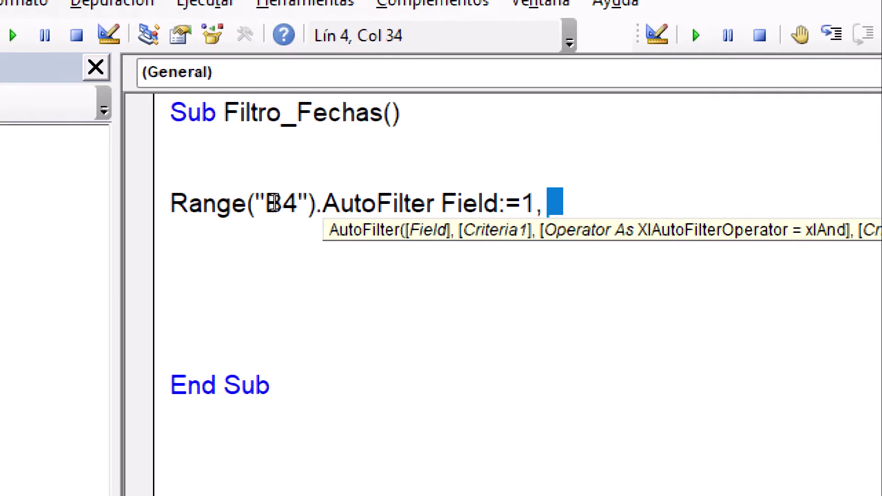
- Continue the AutoFilter statement onto a new line, dismissing the compile error
key(End)
key(Return)
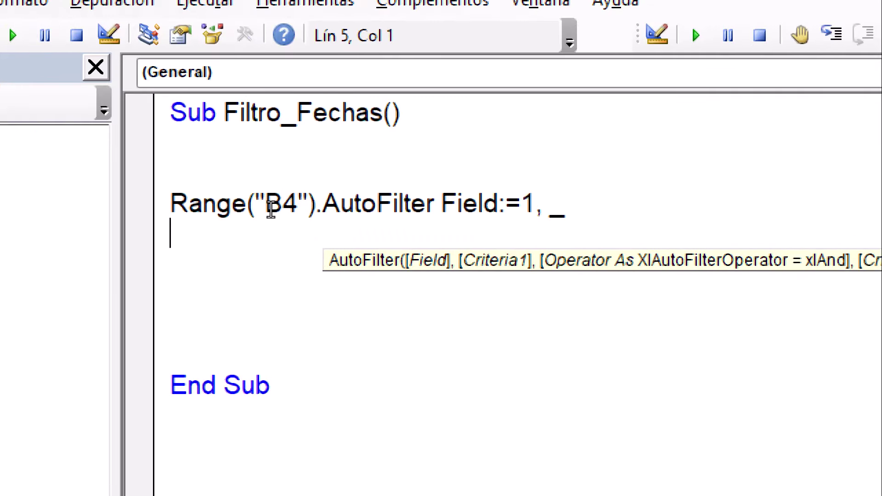
key(Return)
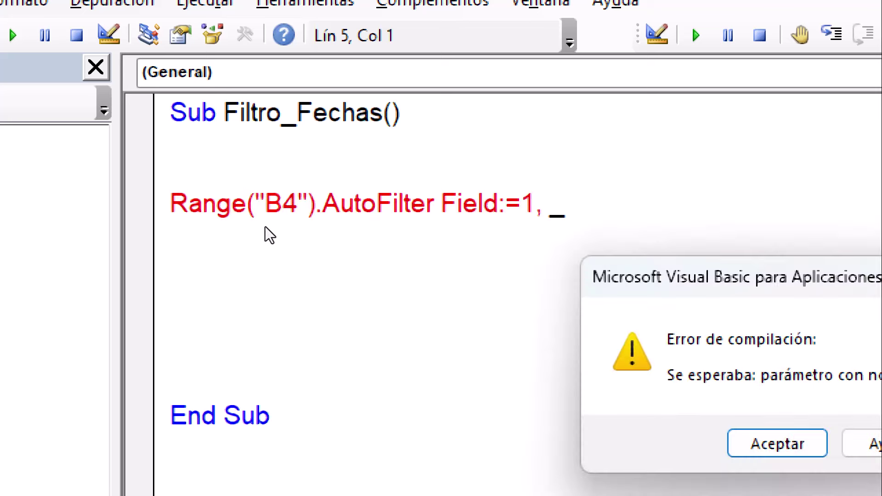
key(Return)
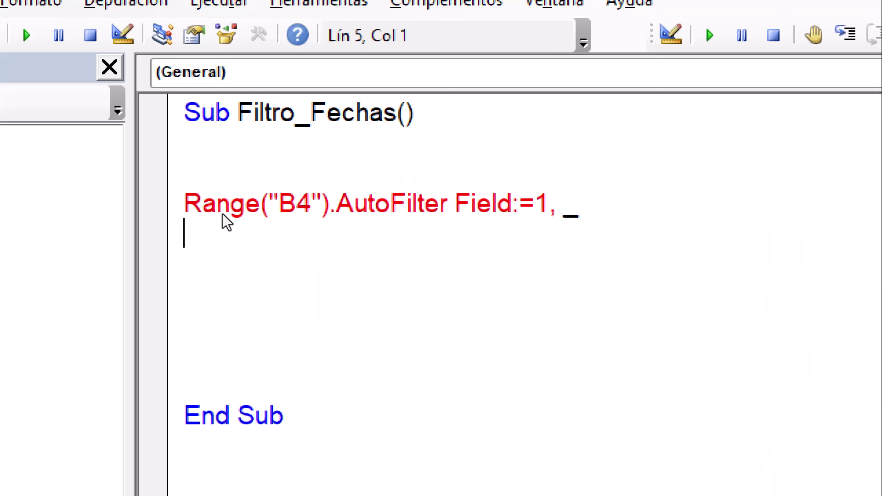
key(Up)
key(Down)
key(Up)
key(Up)
key(Right)
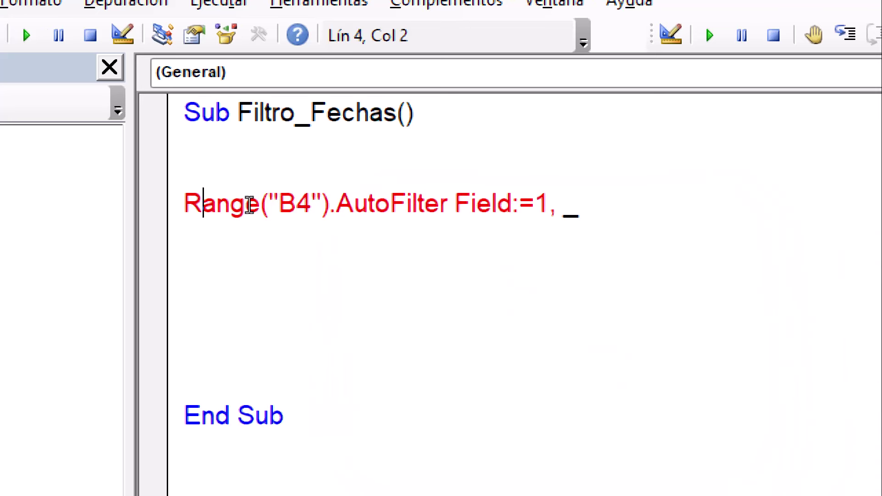
key(Down)
key(shift+Left)
key(shift+Left)
key(Down)
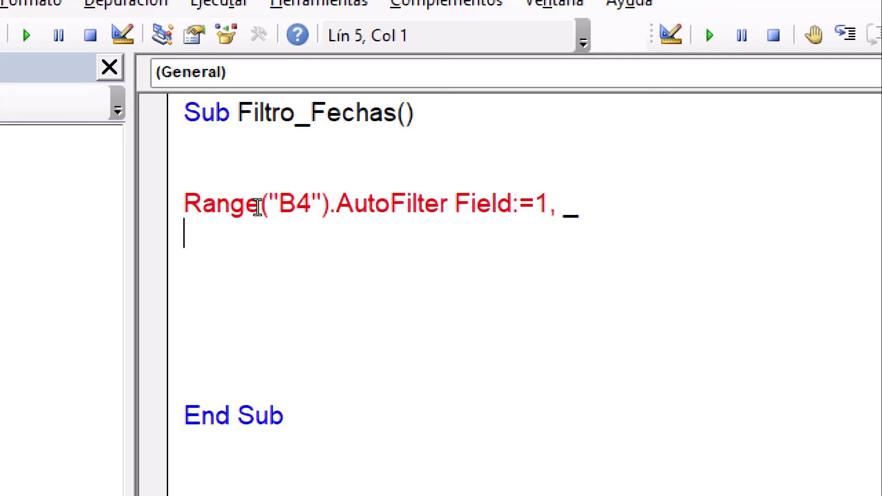
- Type Criteria1:="" on the continuation line, correcting the mistyped characters
text(Criteria)
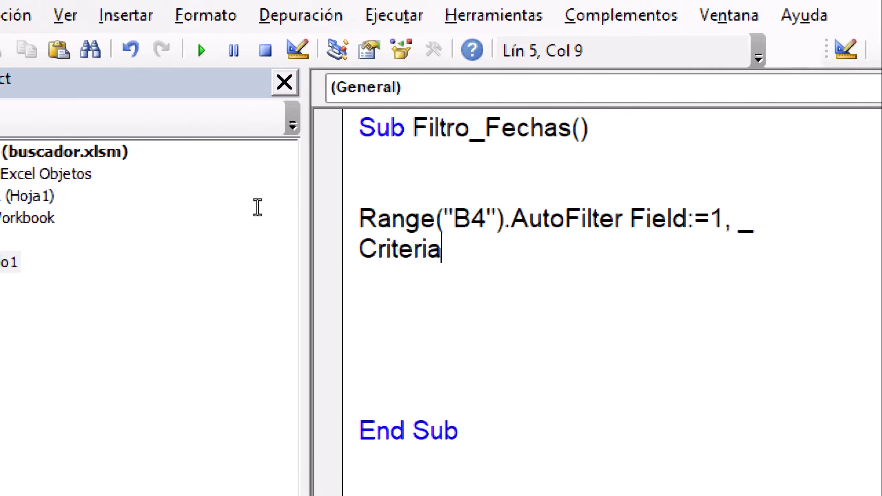
text(1:?=)
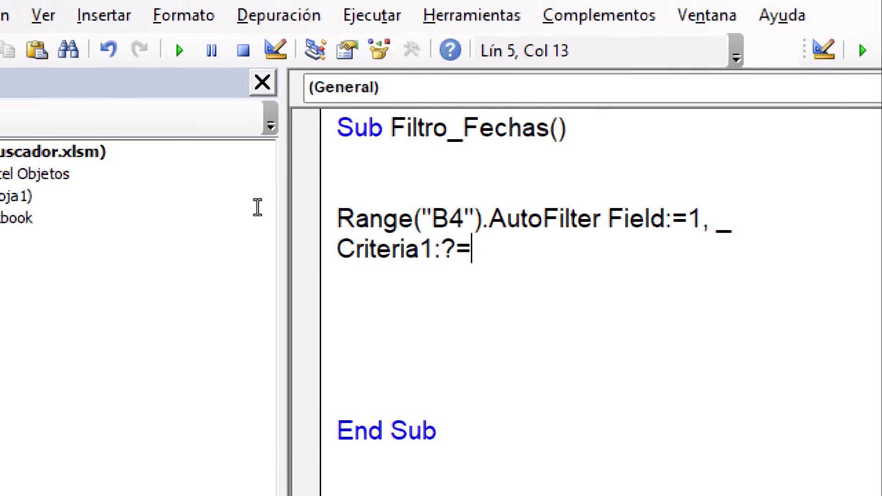
key(BackSpace)
key(BackSpace)
text(?=)
key(BackSpace)
key(BackSpace)
text(=)
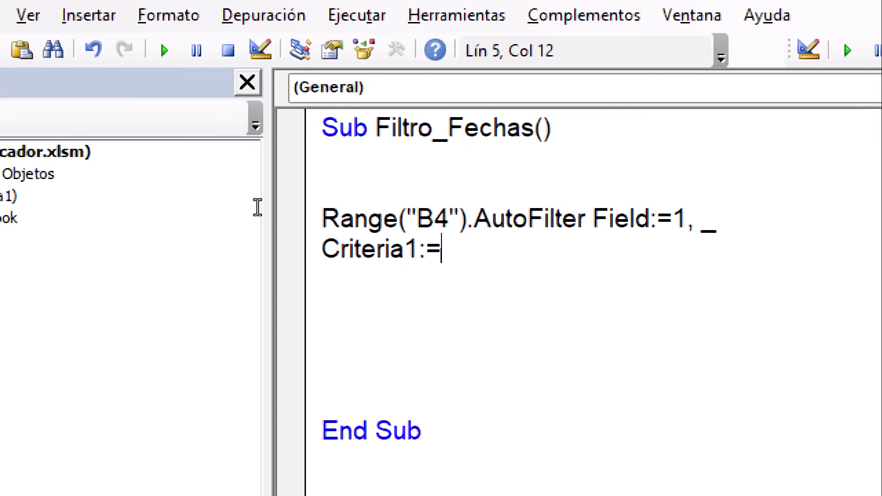
text("")
key(Left)
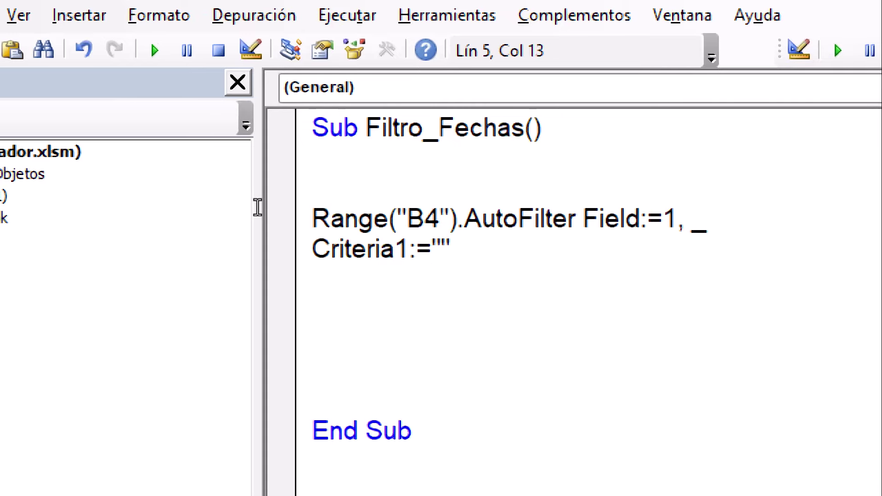
- Enter ">=" in Criteria1, then turn on design mode and select the top date box
text(>=)
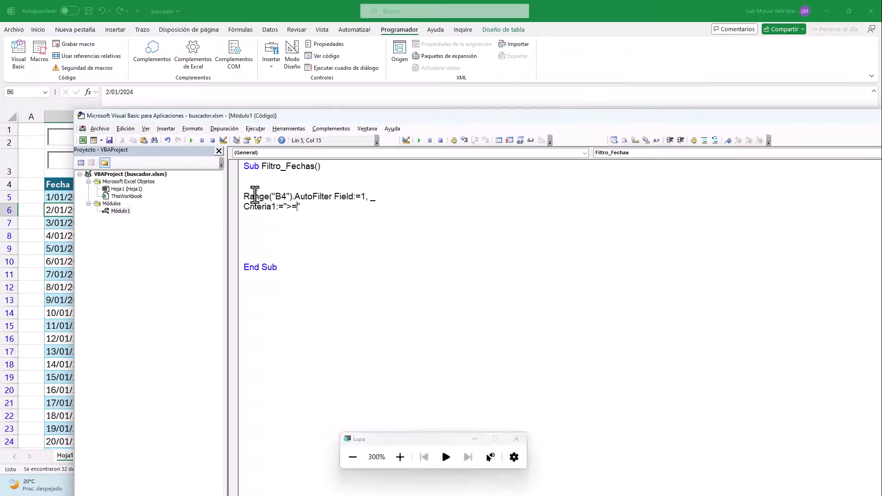
click(214, 9)
click(89, 135)
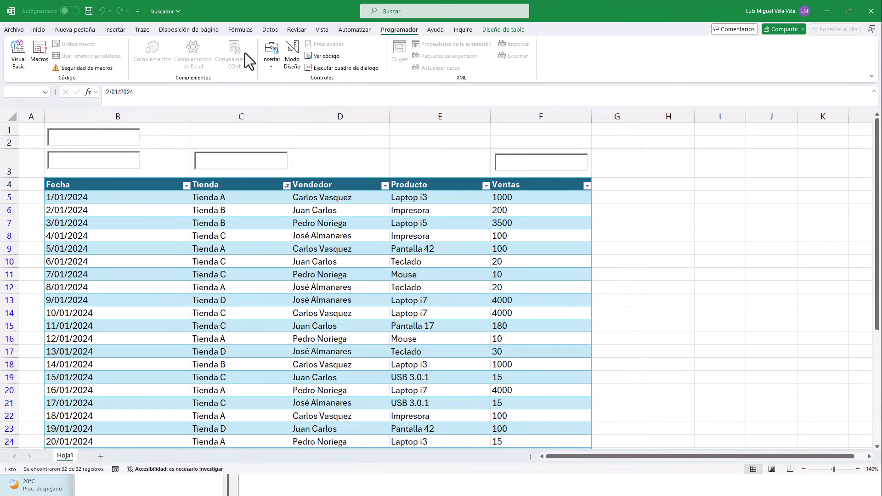
click(293, 55)
click(88, 132)
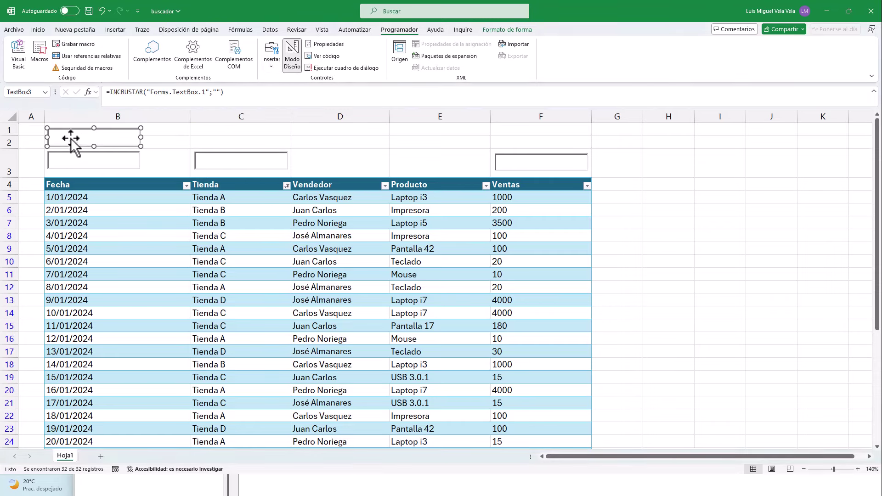
- Confirm the date boxes are named TextBox3 and TextBox4, then resume the criterion reference in code
right_click(73, 139)
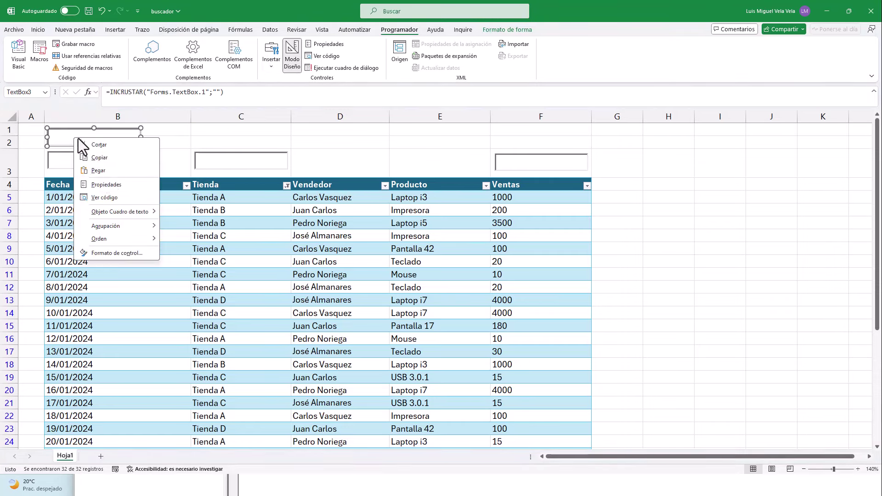
click(108, 185)
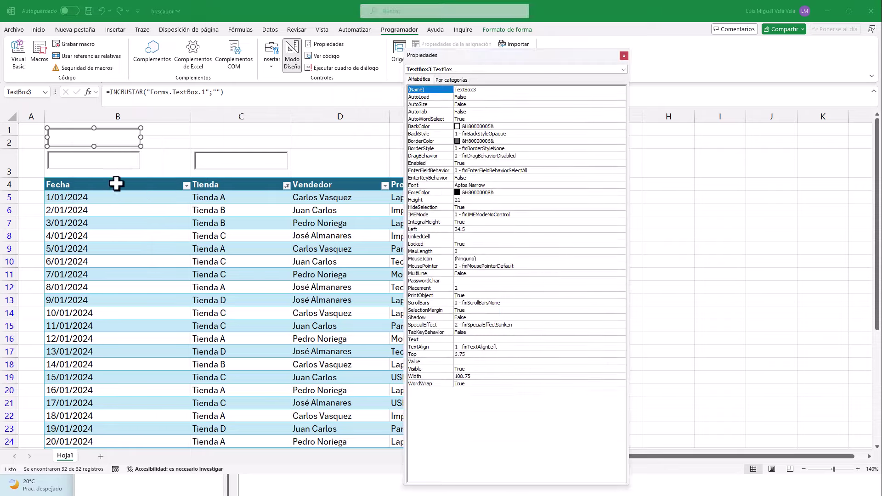
click(491, 91)
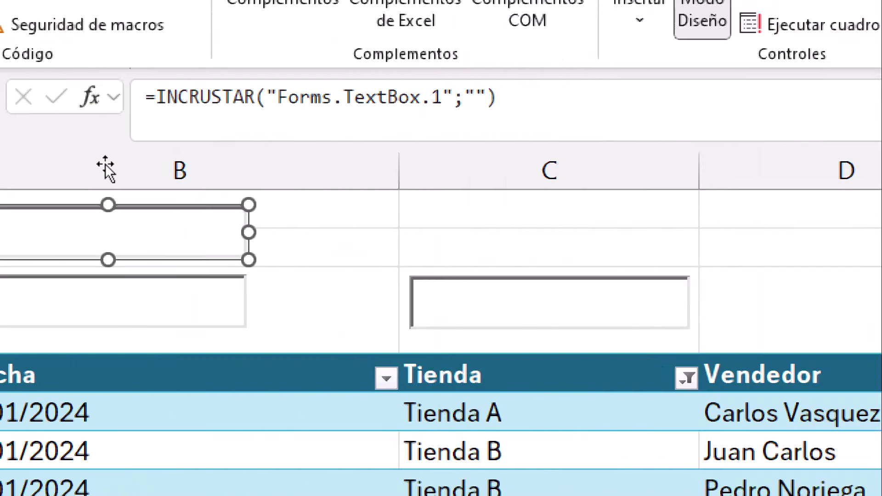
key(Tab)
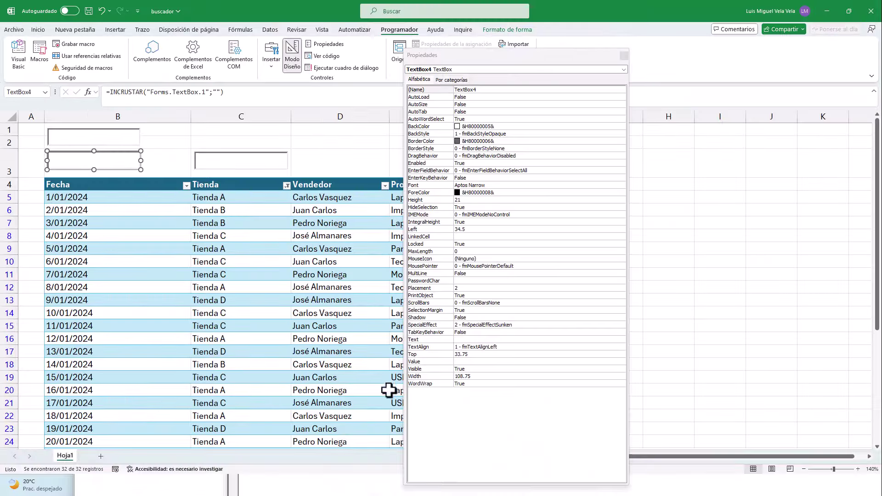
click(354, 484)
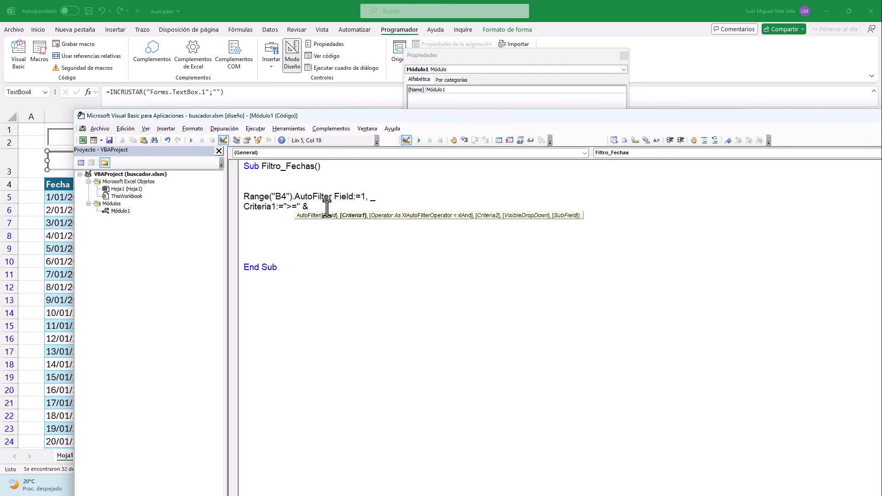
text(Hoja1.te)
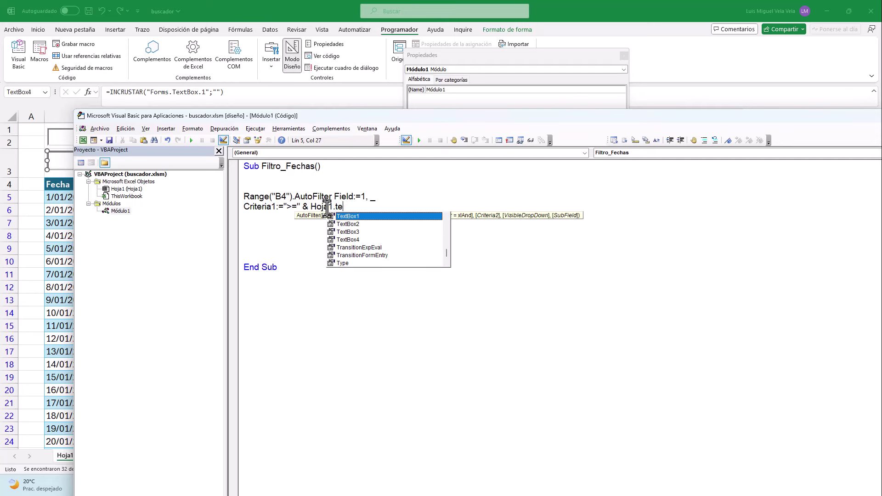
- Complete the criterion so it joins ">=" with Hoja1.TextBox3
key(Down)
key(Down)
key(Tab)
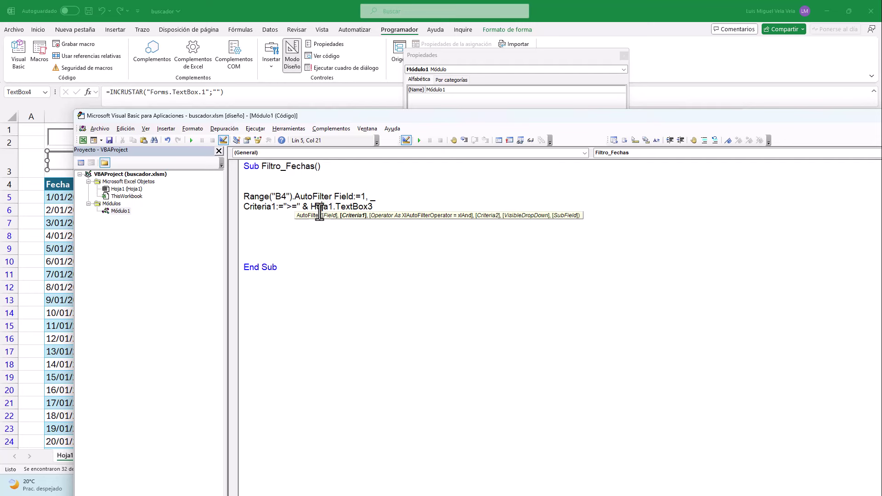
drag(332, 206, 323, 207)
key(Escape)
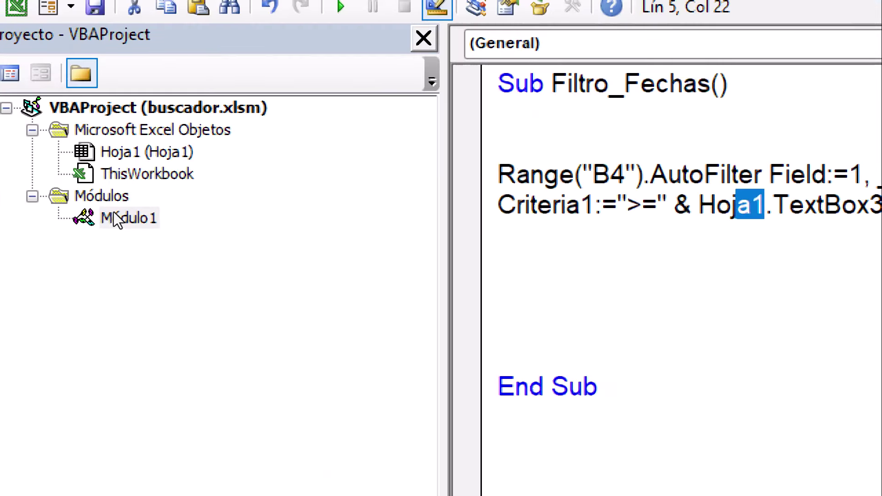
click(118, 210)
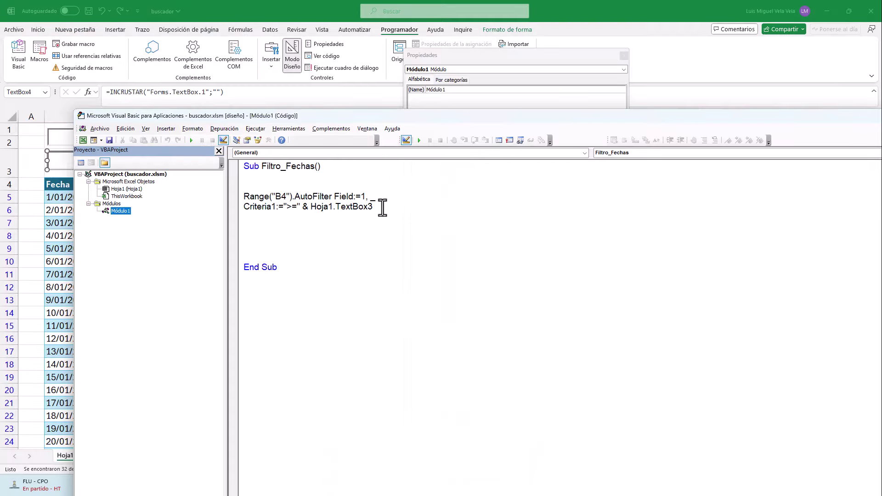
click(364, 207)
click(325, 209)
double_click(325, 206)
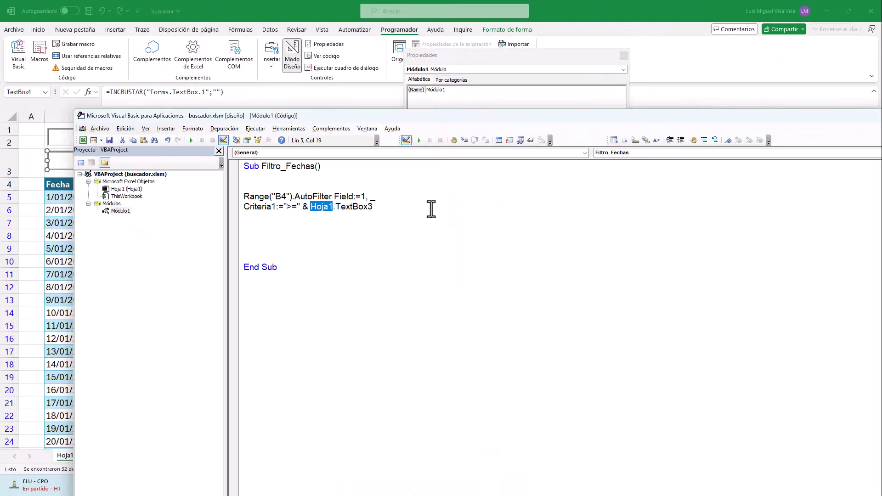
click(395, 207)
- Add Operator:=xlAnd to the AutoFilter statement
text(, Ope)
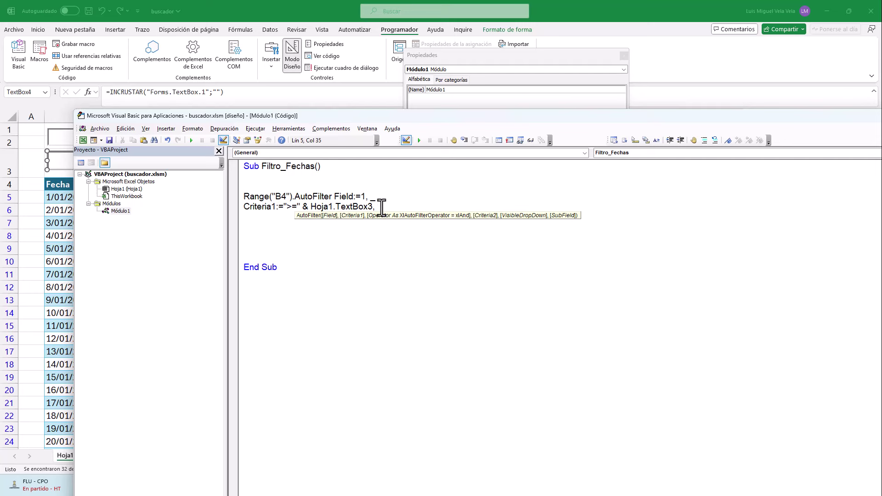
text(rator:=)
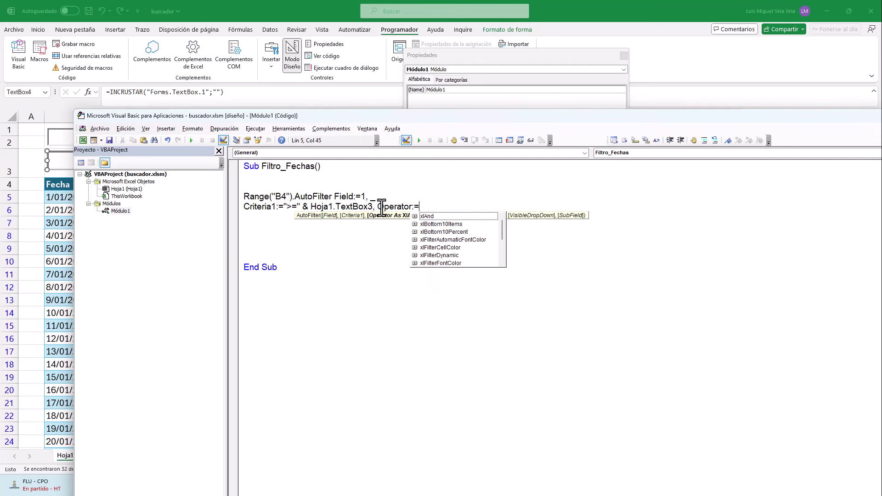
double_click(431, 217)
click(413, 224)
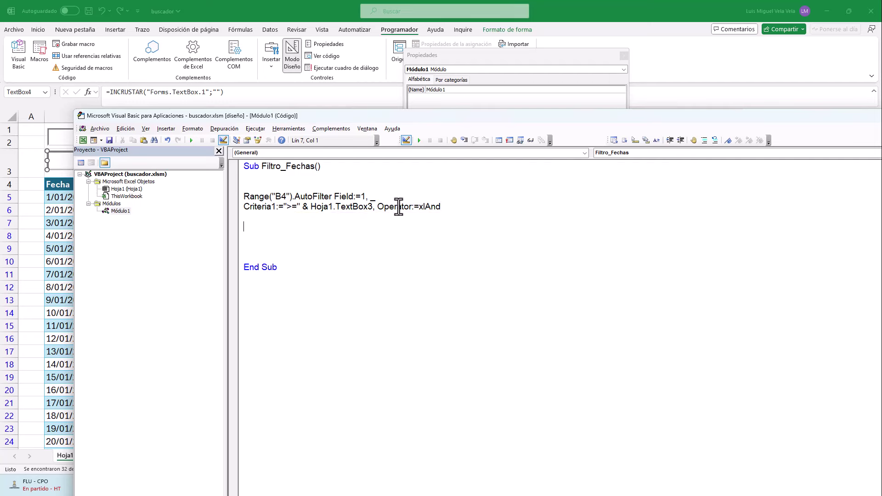
key(Up)
key(Up)
key(End)
key(shift+Left)
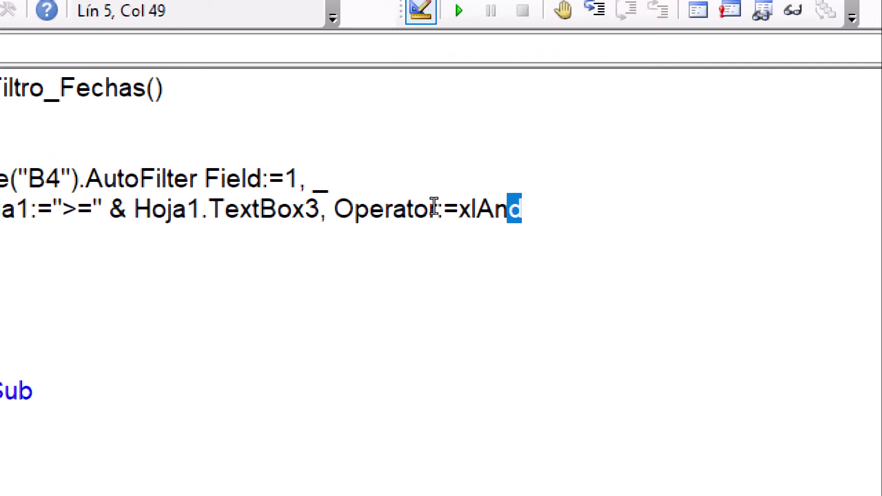
key(shift+Left)
key(shift+Left)
key(shift+Left)
key(shift+Left)
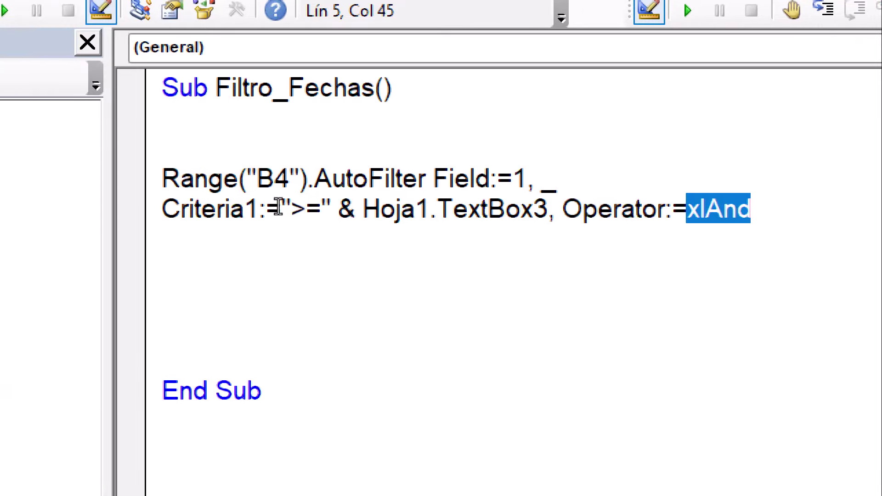
- Review the criterion parts (TextBox3 reference, >= sign, xlAnd) and select the TextBox4 date box
mouse_move(337, 209)
mouse_down()
mouse_move(549, 209)
mouse_move(536, 210)
mouse_up()
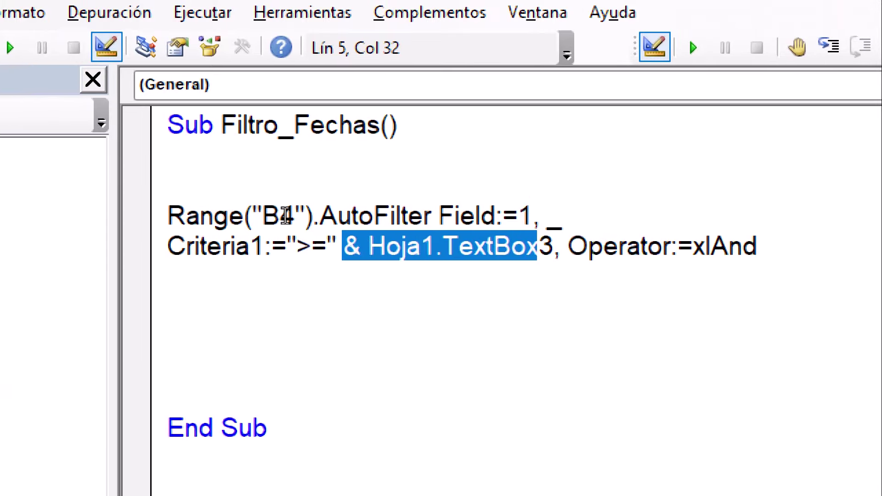
click(297, 246)
key(shift+Right)
key(shift+Right)
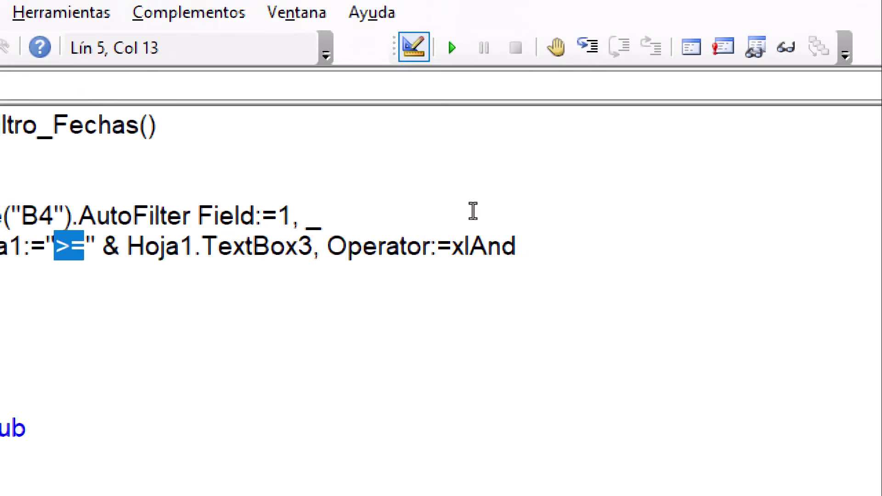
key(End)
key(ctrl+shift+Left)
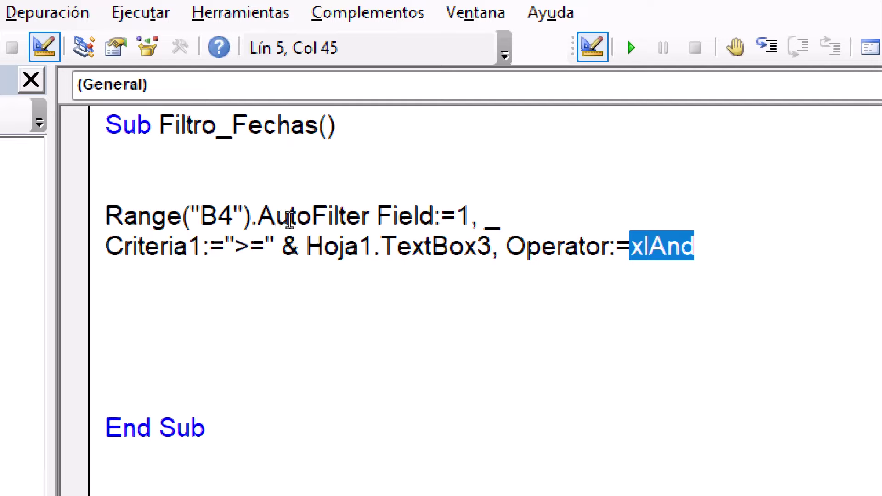
click(111, 160)
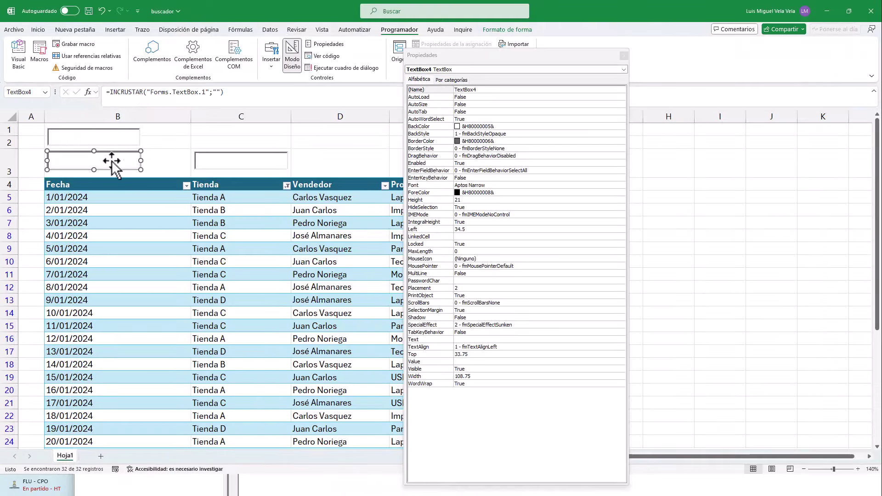
- Add a continuation line with Criteria2:="<=" & Hoja1.TextBox4 to the AutoFilter
click(324, 480)
click(430, 207)
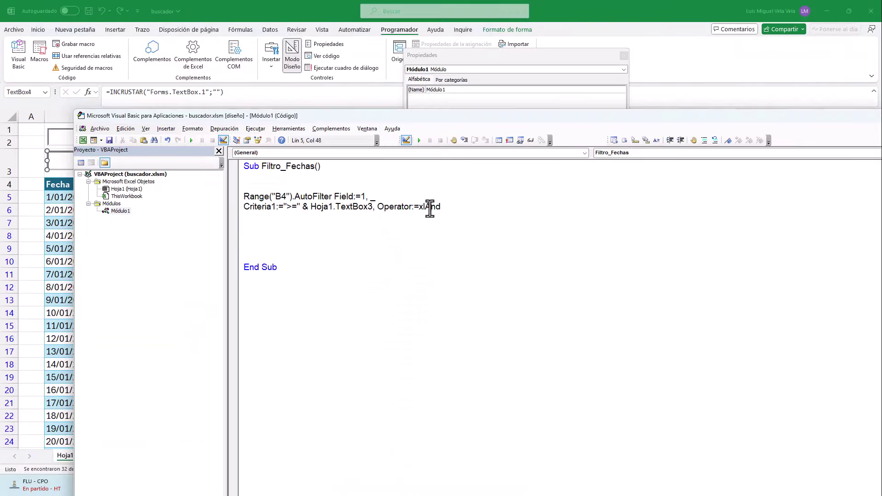
click(449, 209)
text(,)
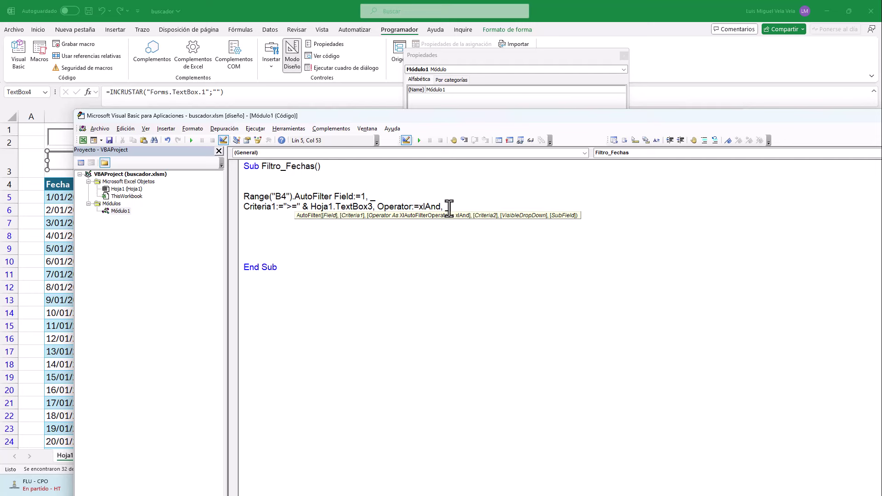
key(Return)
text(Criteria2:)
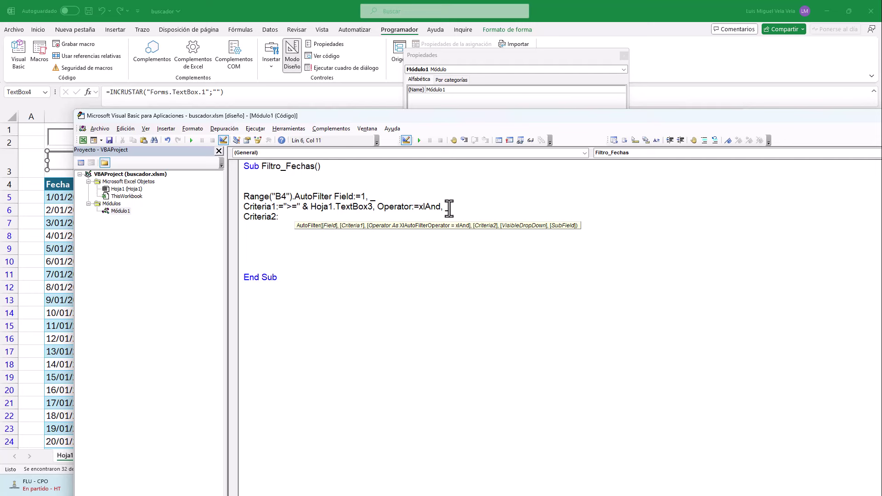
text(="<=" & Hoja1)
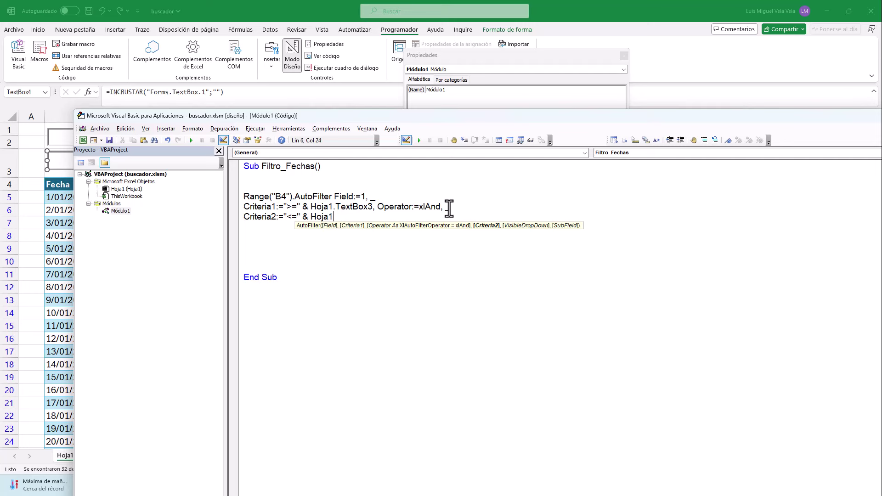
text(.te)
key(Down)
key(Down)
key(Down)
key(Tab)
click(330, 255)
- Delete the blank lines in Filtro_Fechas and return to Excel, leaving design mode
key(BackSpace)
key(BackSpace)
key(BackSpace)
key(BackSpace)
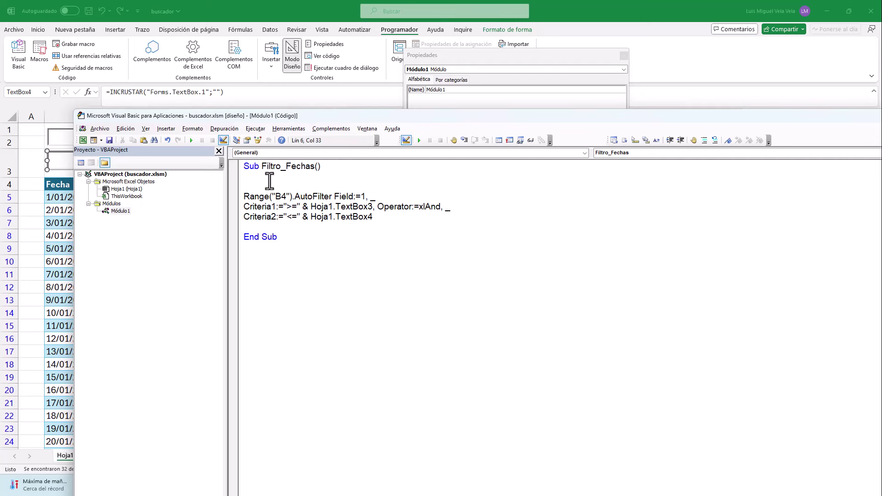
click(269, 184)
key(BackSpace)
key(ctrl+End)
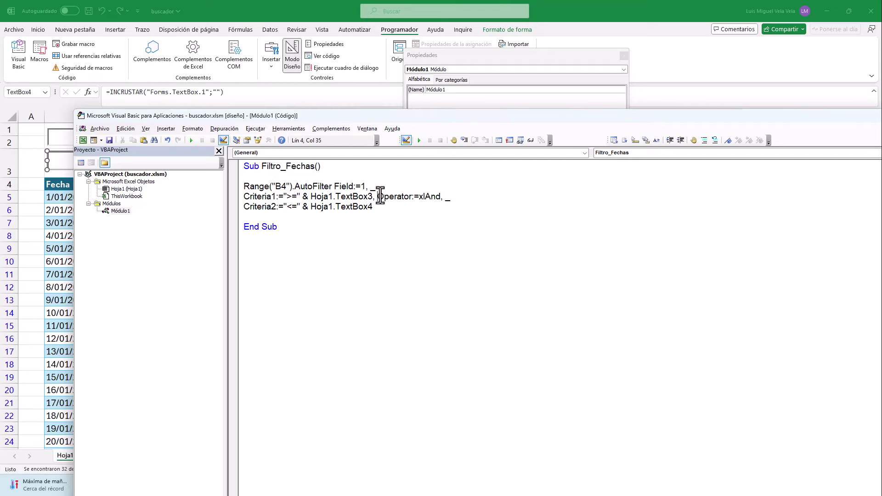
key(alt+F11)
click(295, 64)
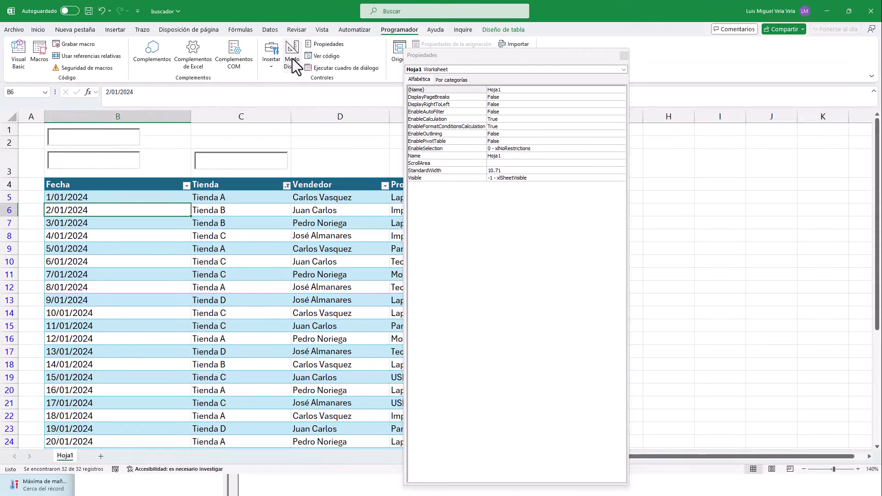
- Enter 2024/01/01 and 2024/01/15 in the date boxes and check the filtered dates
click(83, 138)
text(2024/01)
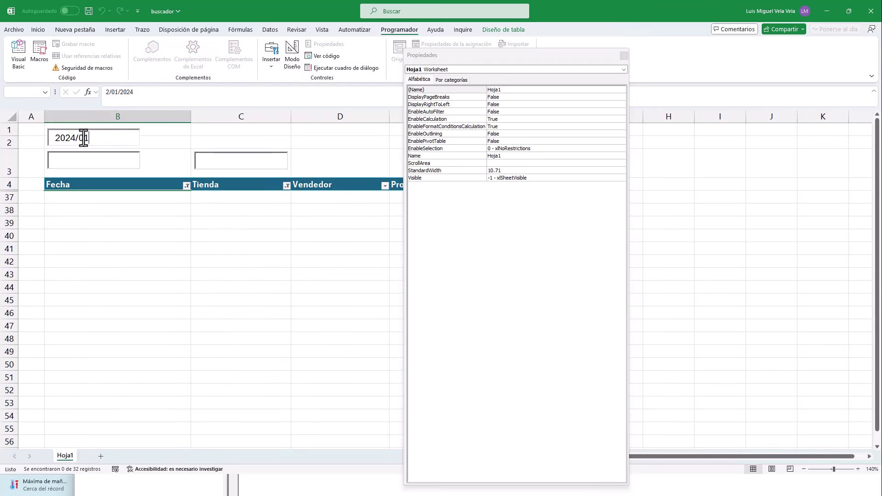
text(/01)
click(83, 160)
text(2)
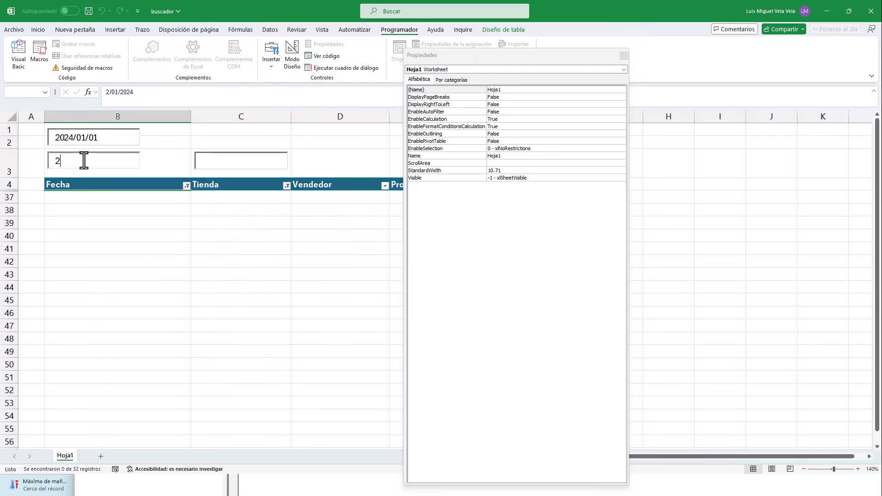
text(024/0)
text(1/15)
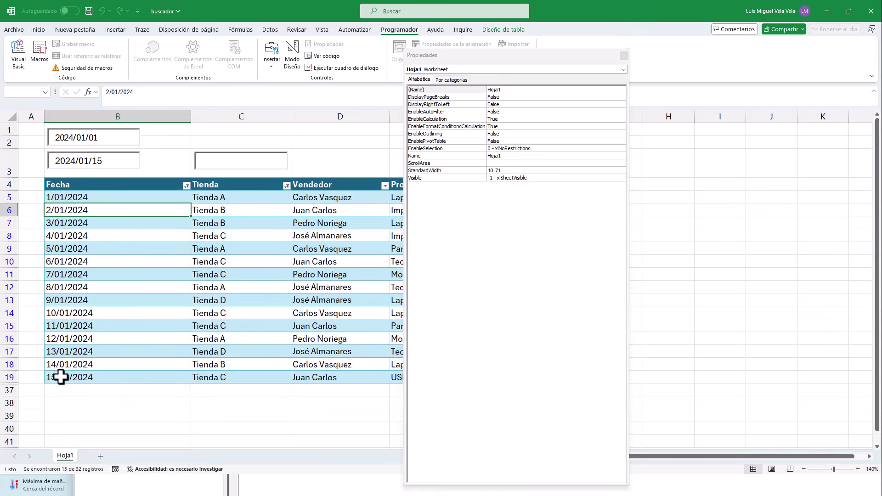
drag(61, 376, 58, 199)
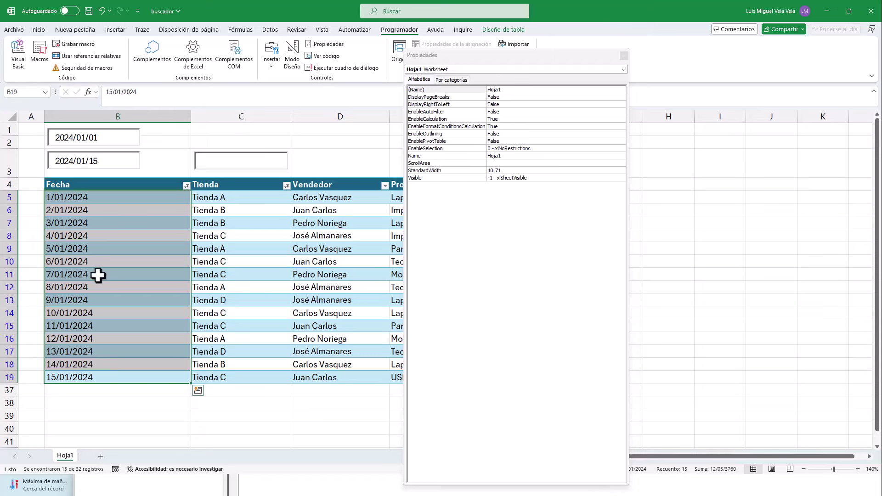
- Change the end date's day to 20, then to 05, checking the filtered rows
double_click(97, 164)
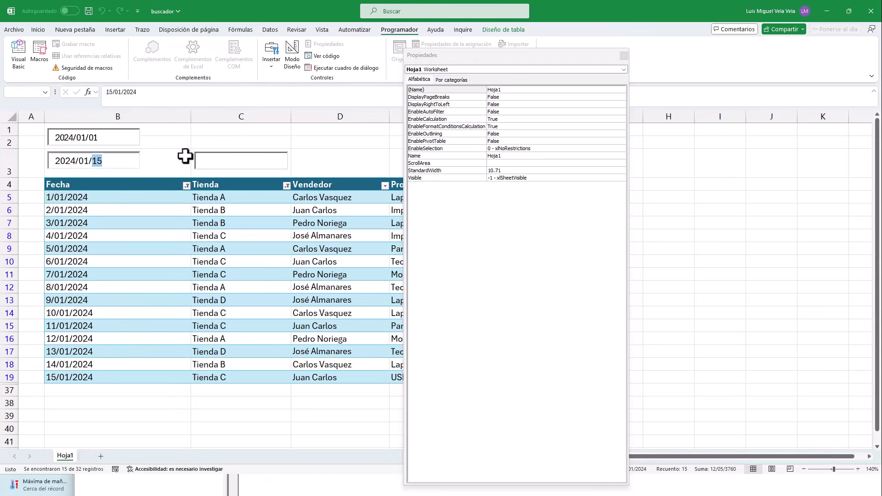
text(20)
scroll(130, 325, down, 3)
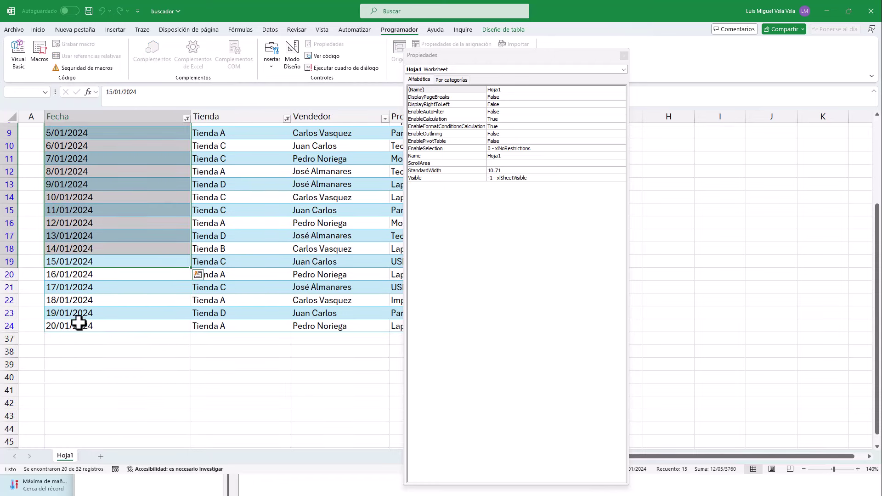
mouse_move(77, 324)
mouse_down()
mouse_move(67, 239)
mouse_move(99, 216)
mouse_up()
double_click(98, 161)
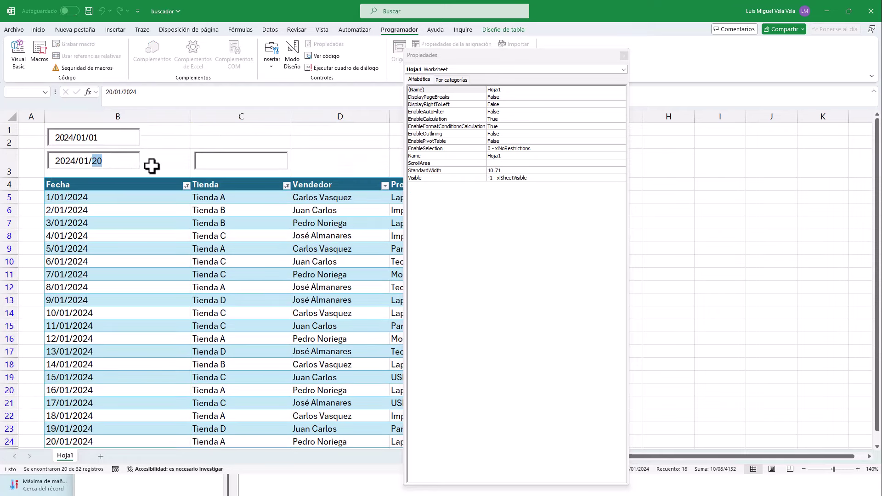
text(05)
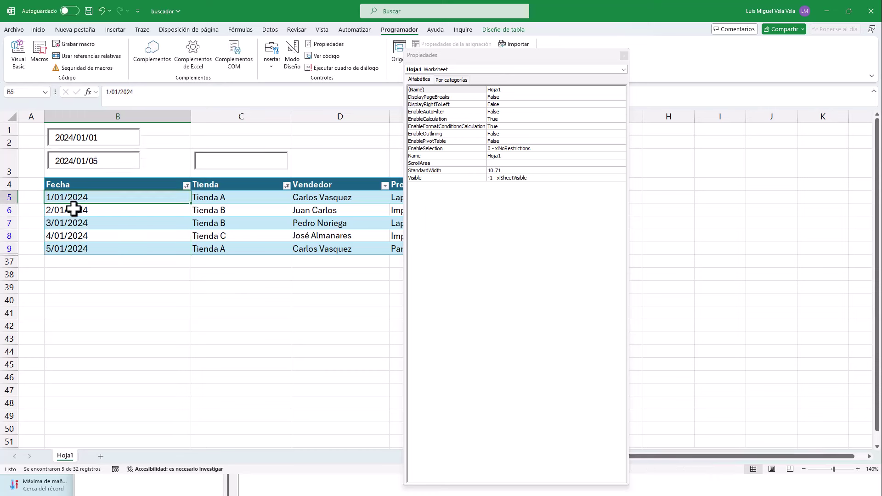
click(70, 236)
click(69, 222)
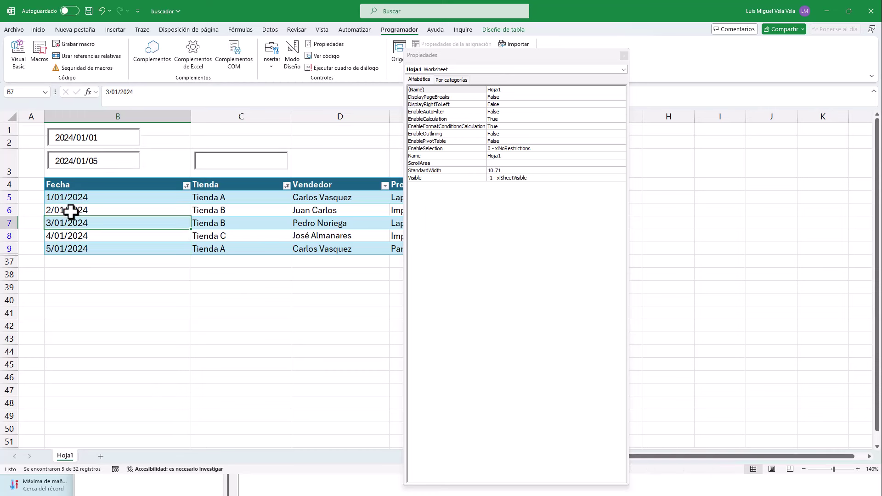
click(69, 198)
- Delete both dates from the filter boxes, leaving the table at 0 of 32 records
click(101, 161)
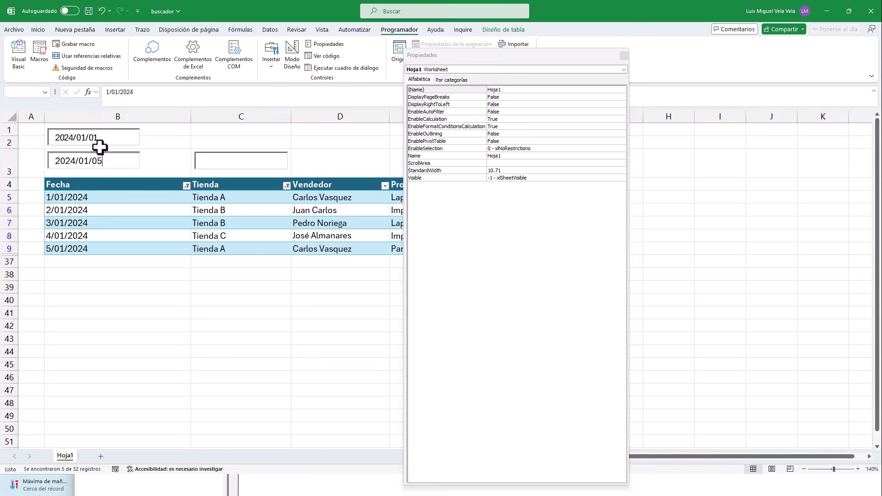
drag(110, 138, 20, 141)
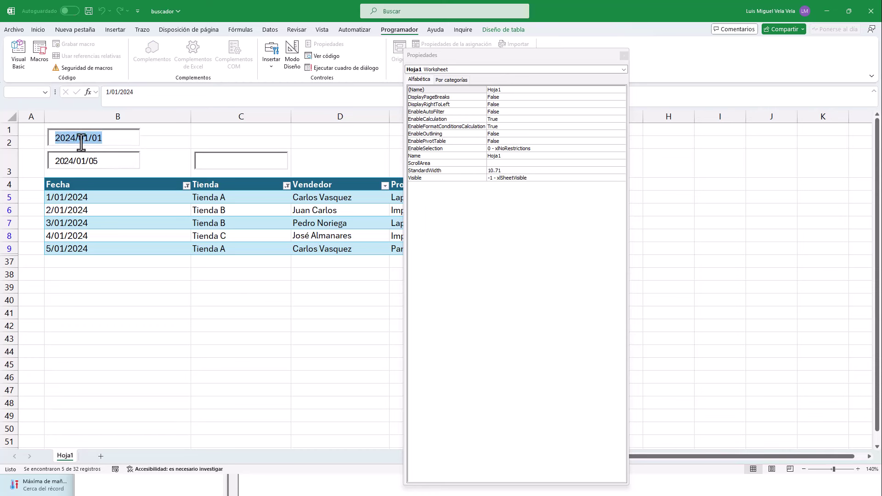
key(BackSpace)
drag(106, 161, 21, 163)
key(BackSpace)
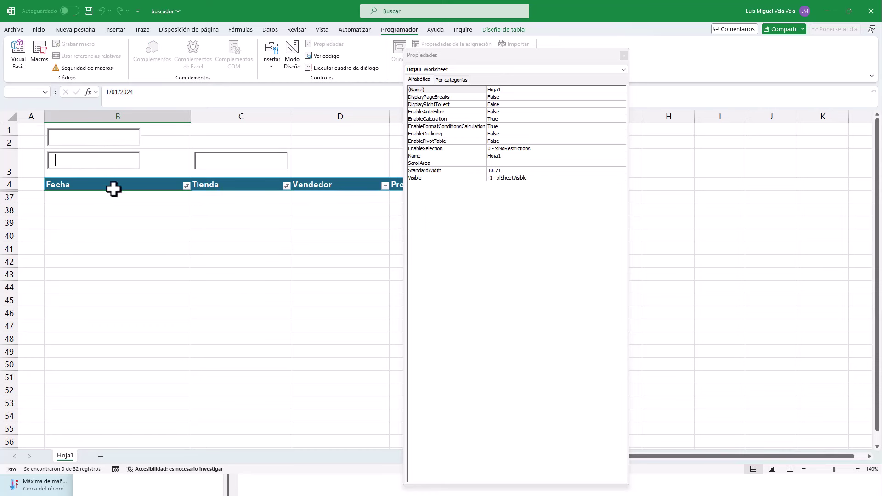
click(486, 65)
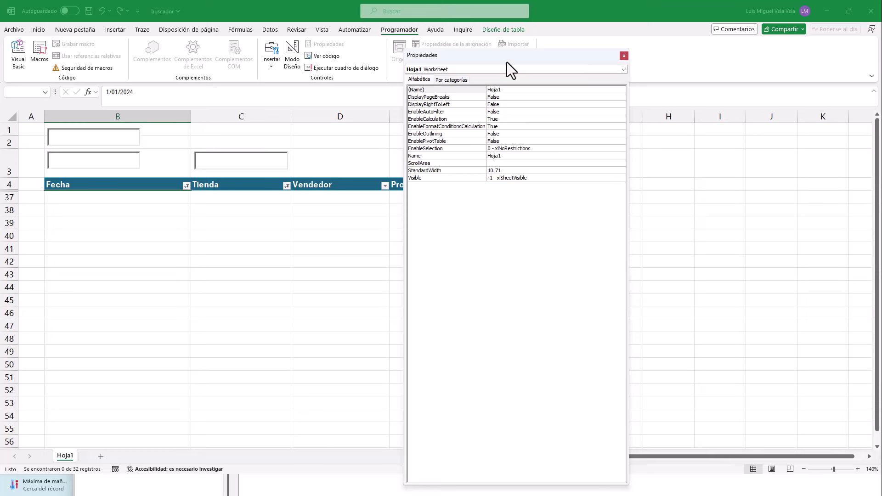
- Close the Propiedades panel and clear the leftover Fecha column filter
drag(507, 63, 559, 60)
click(690, 56)
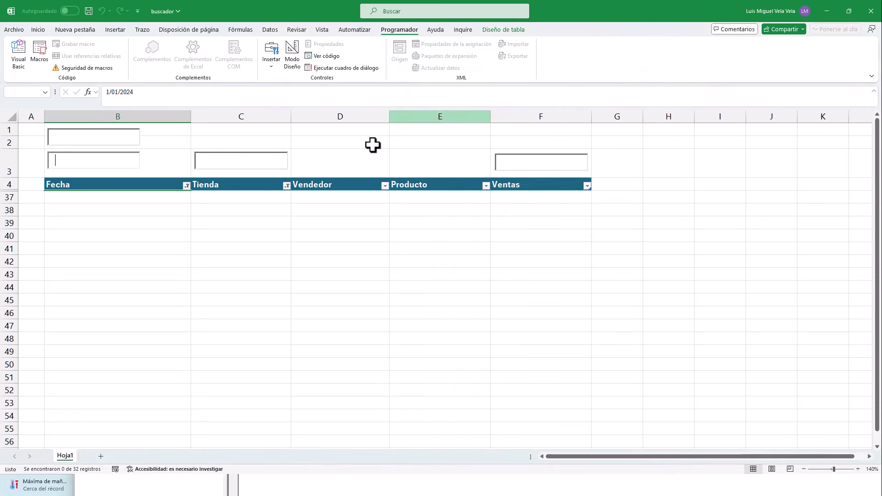
click(186, 186)
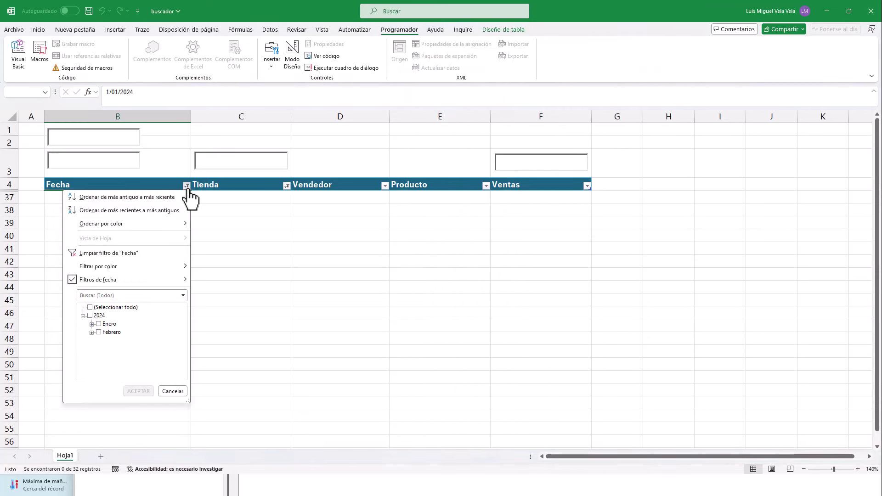
click(104, 252)
- Search 'Tienda A' in the store box, delete it to show all 32 rows, and enable design mode
click(214, 159)
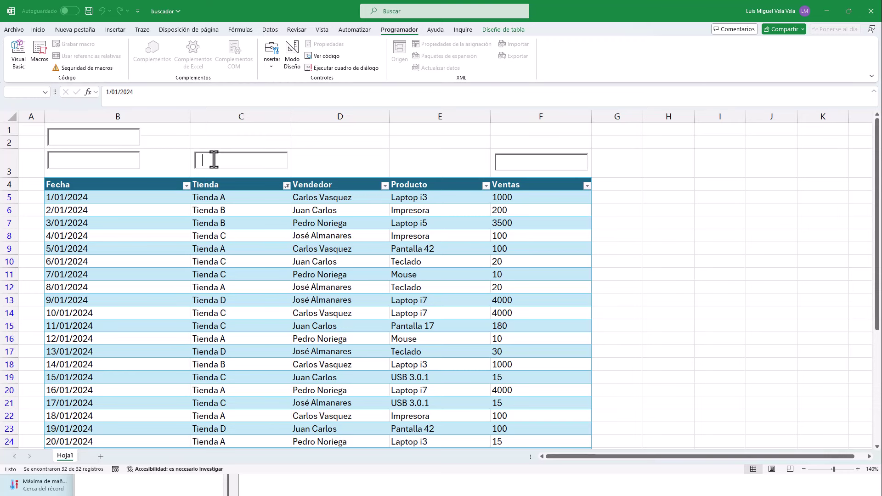
text(Tienda)
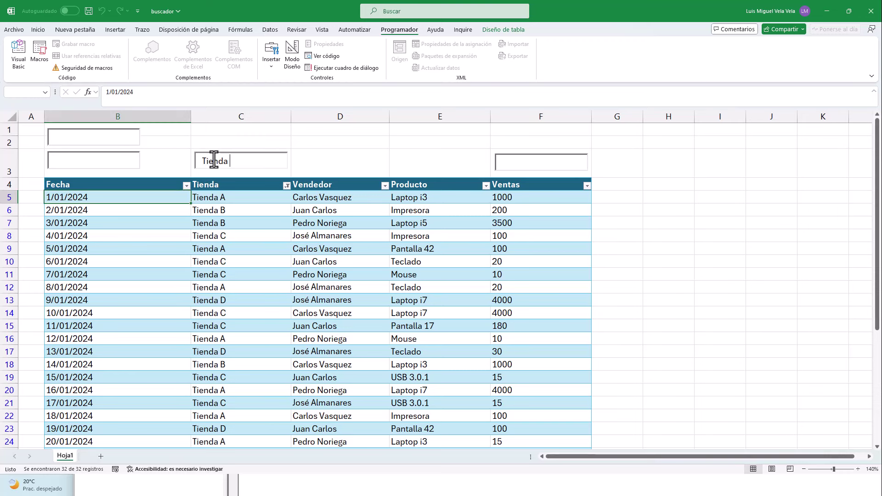
text(A)
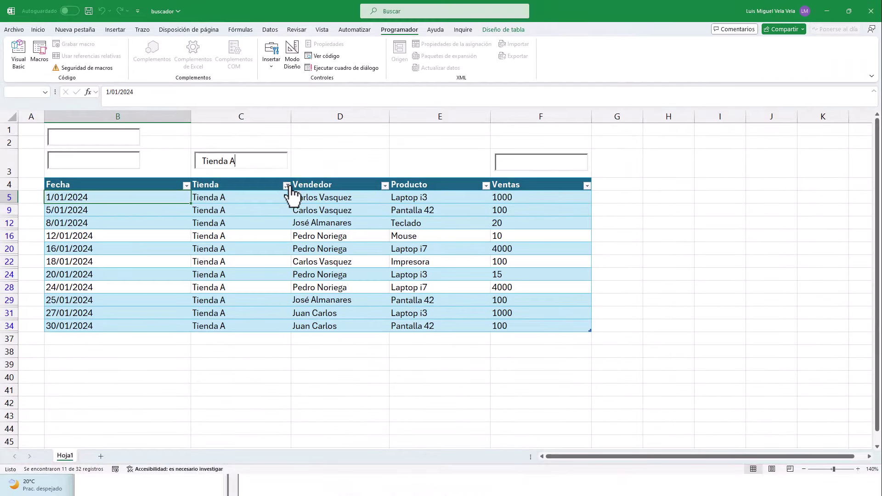
click(287, 186)
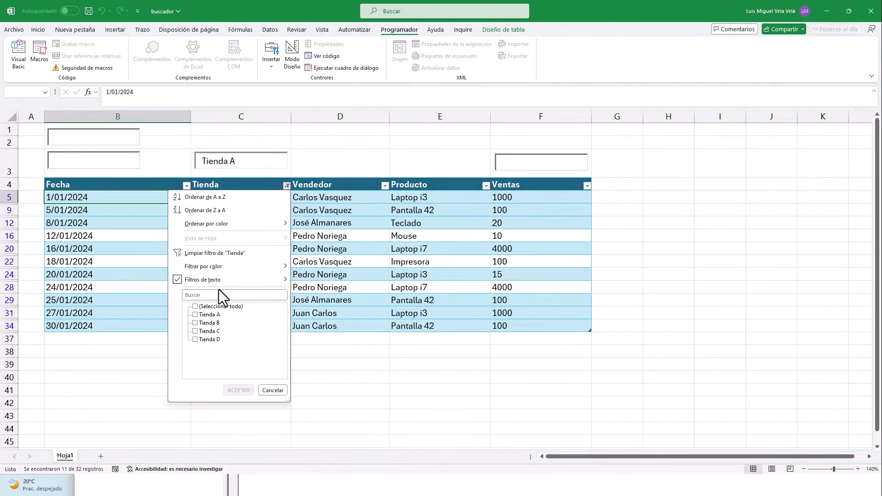
mouse_move(204, 267)
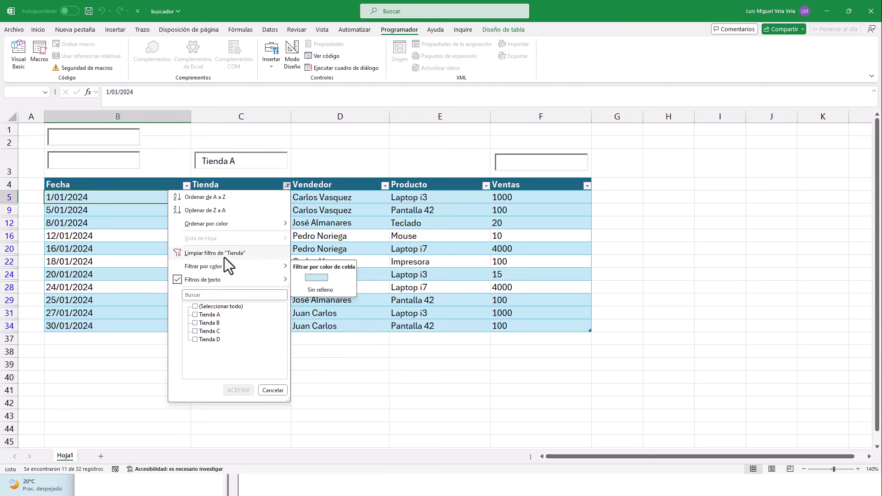
click(232, 163)
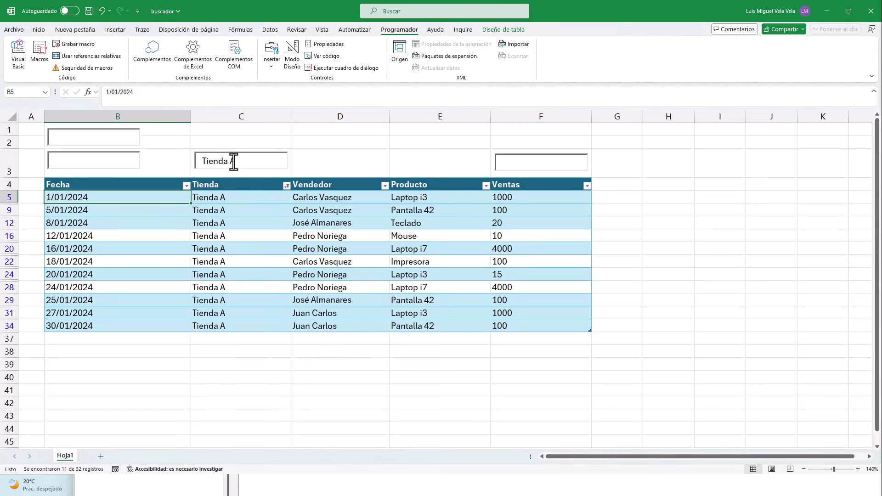
triple_click(233, 161)
key(BackSpace)
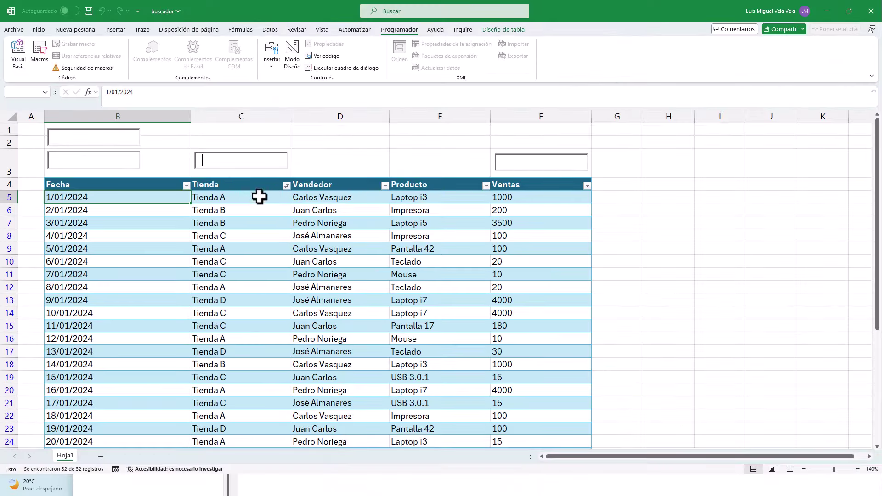
click(293, 58)
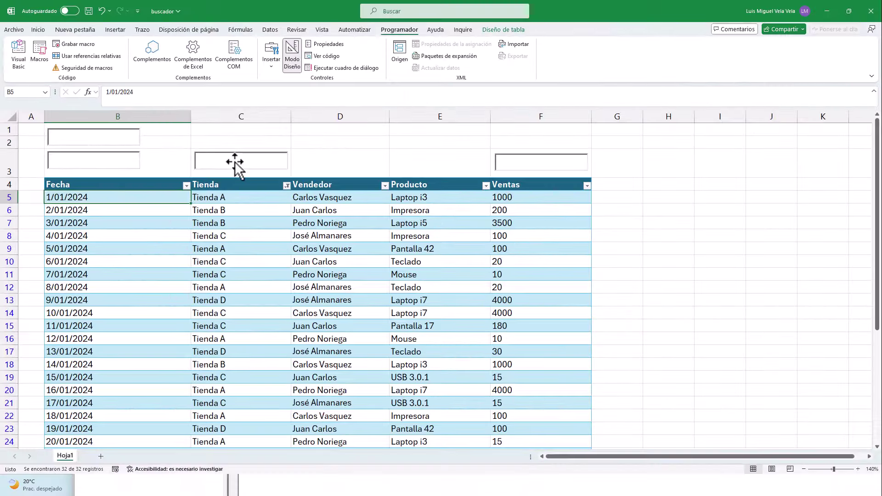
- Start an If Me.TextBox1 = "" Then block in TextBox1_Change
double_click(234, 163)
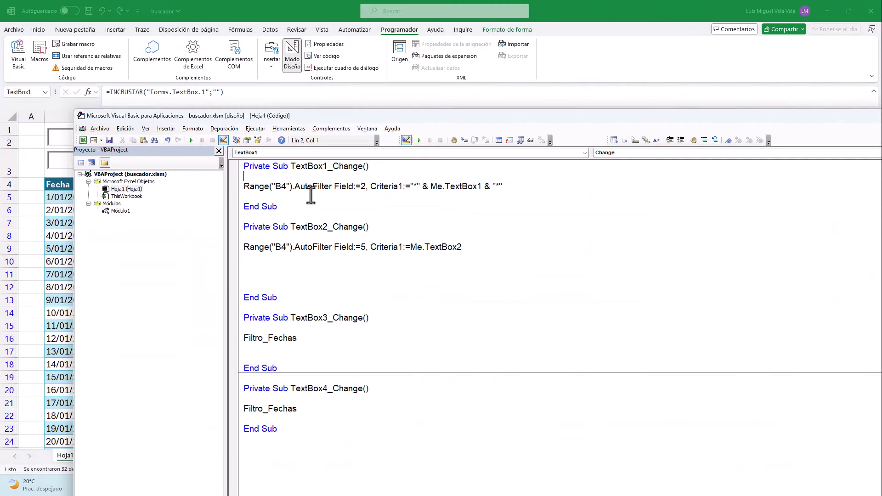
key(Return)
key(Return)
key(Return)
key(Return)
key(Return)
text(If me)
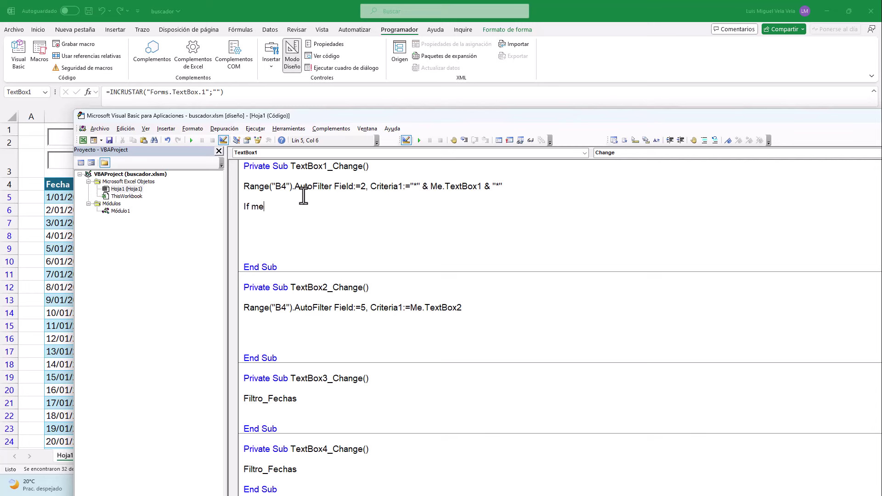
text(.tex)
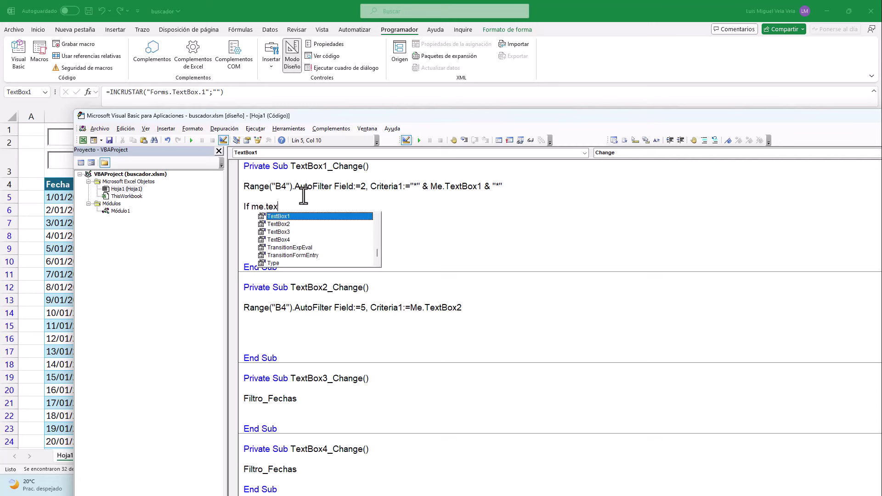
key(Tab)
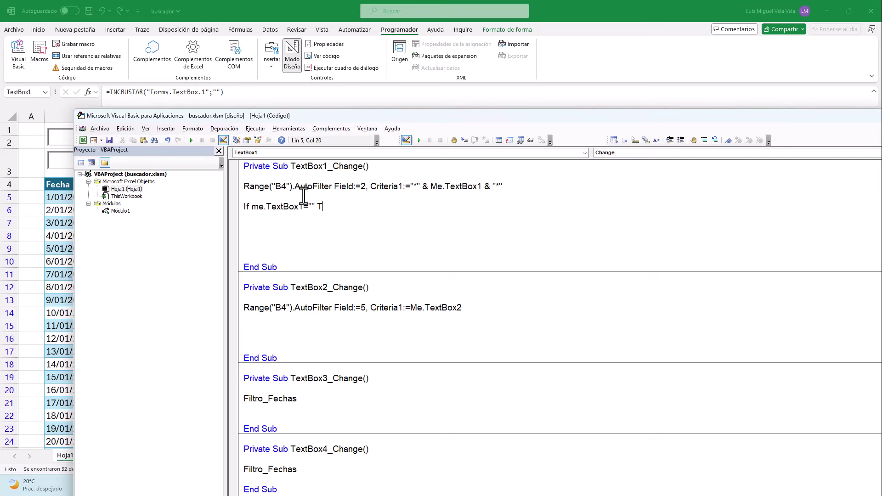
key(Return)
key(Return)
text(End If)
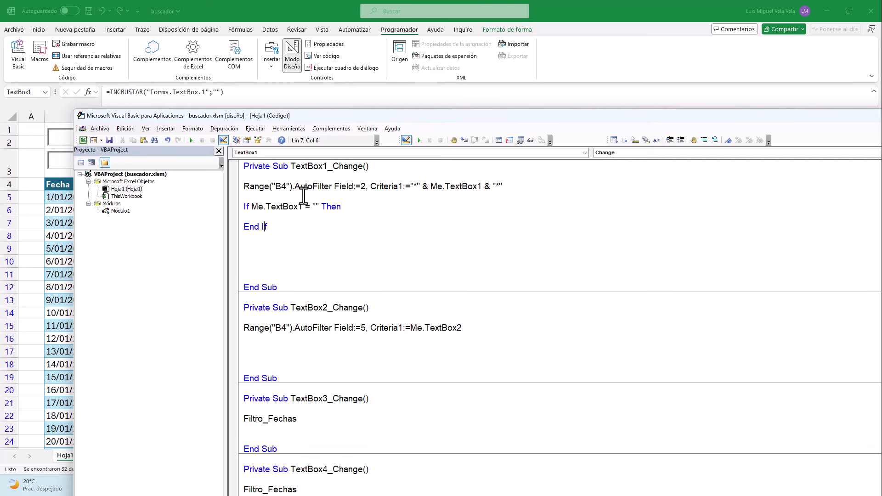
key(ctrl+z)
- Copy the Range("B4").AutoFilter Field:=2 statement inside the If block
drag(366, 186, 240, 186)
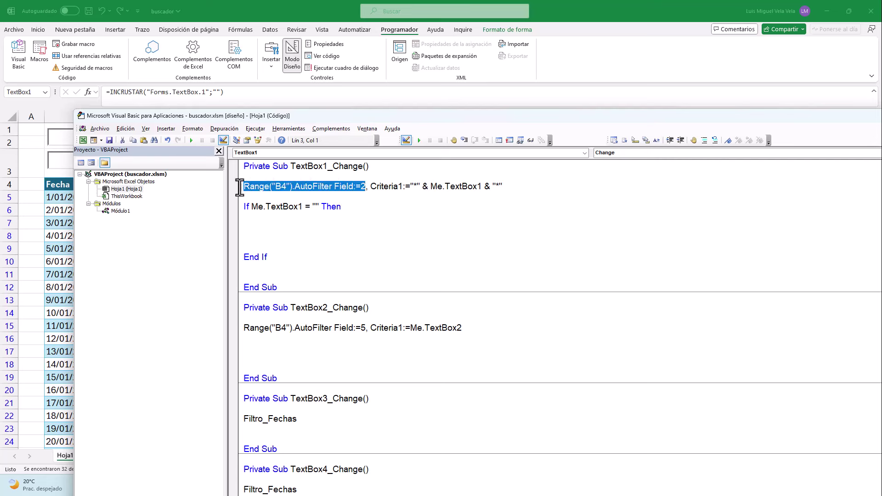
key(ctrl+c)
click(260, 227)
key(ctrl+v)
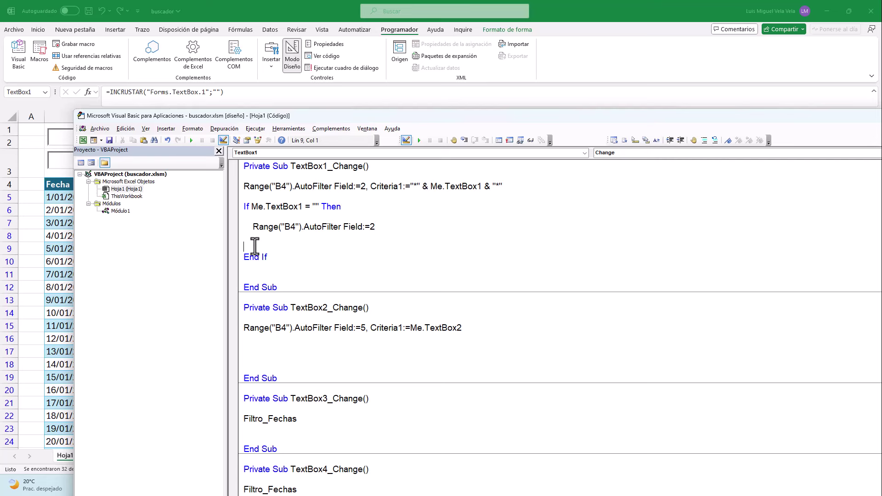
key(BackSpace)
key(BackSpace)
click(260, 217)
key(BackSpace)
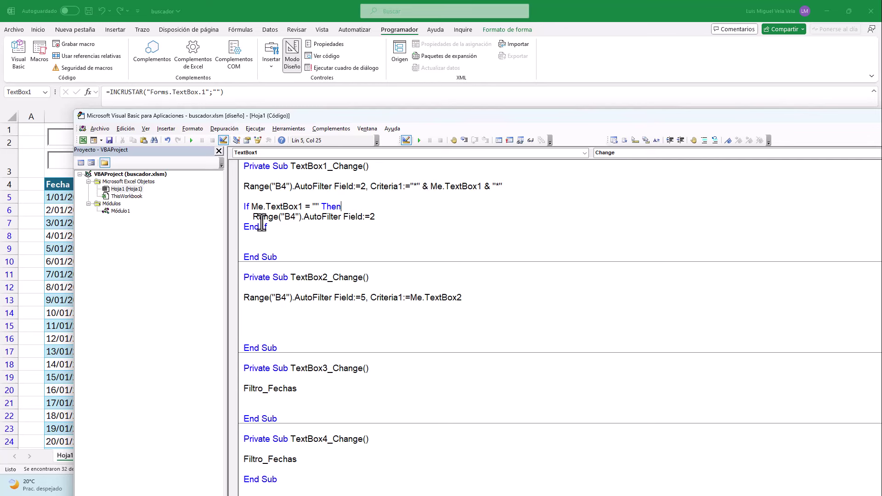
- Review the Field:=2 argument of the clearing line, then return to Excel
click(370, 216)
drag(370, 187, 505, 187)
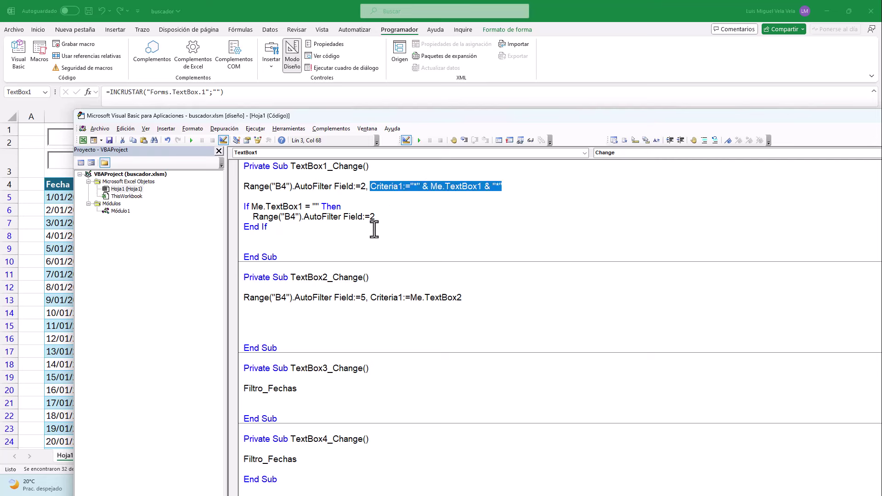
click(357, 217)
mouse_move(346, 218)
mouse_down()
mouse_move(360, 218)
mouse_move(255, 217)
mouse_up()
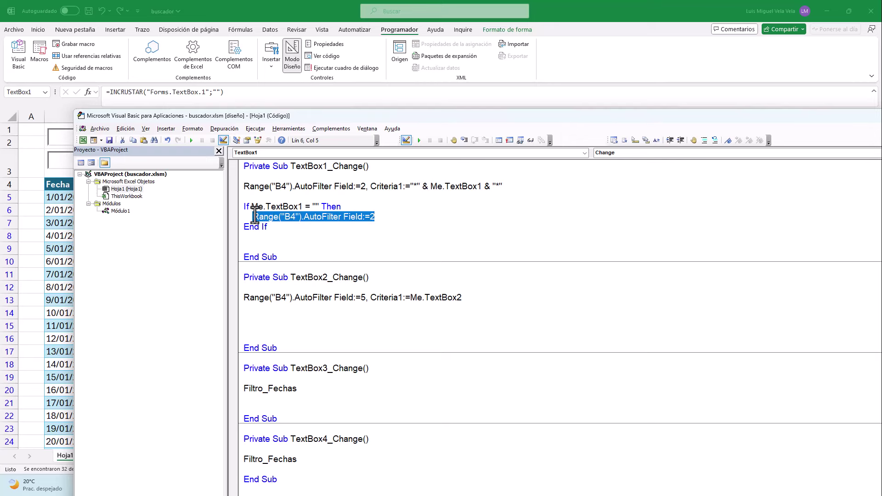
click(324, 19)
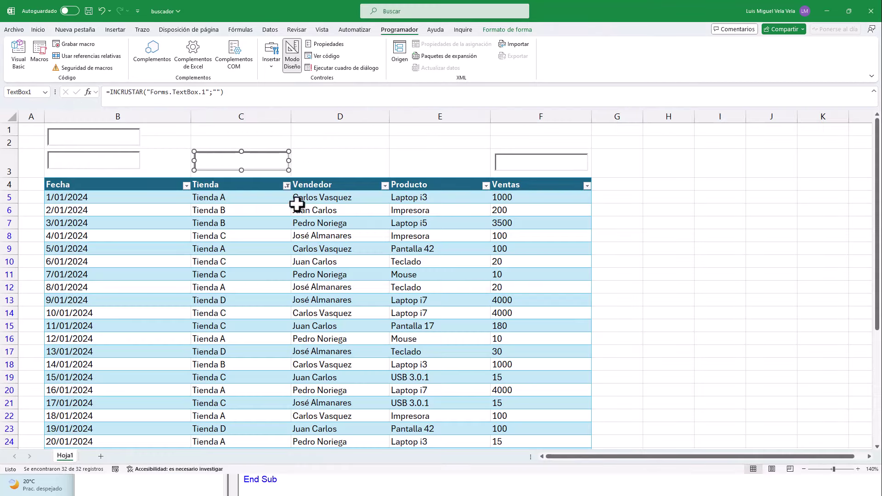
- Leave design mode, type 'Tienda A' in the store box, and end the interrupted code
click(292, 52)
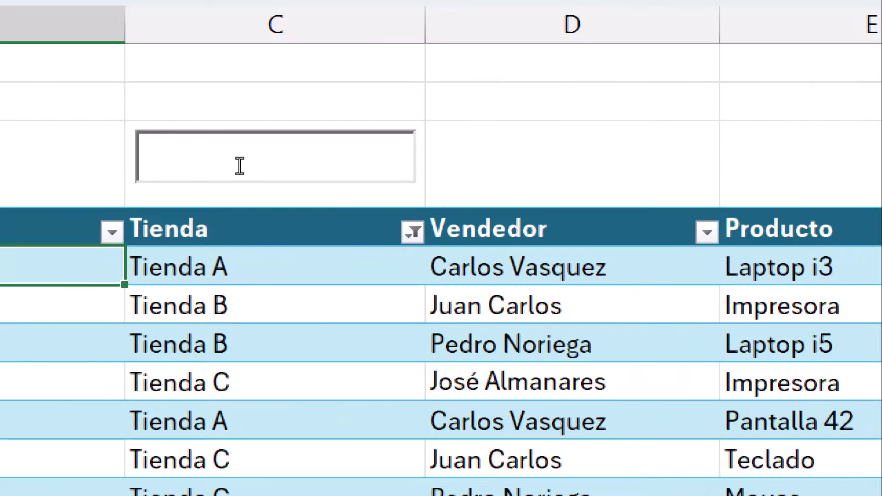
click(230, 164)
text(Tienda )
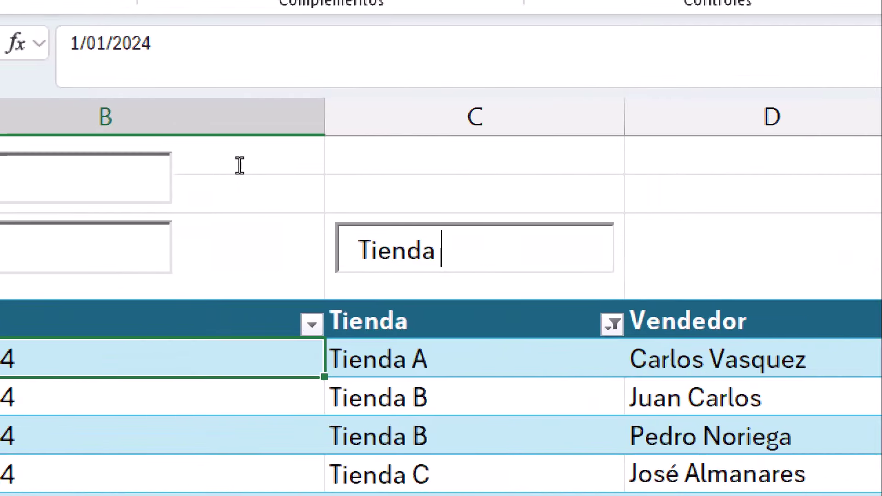
text(A)
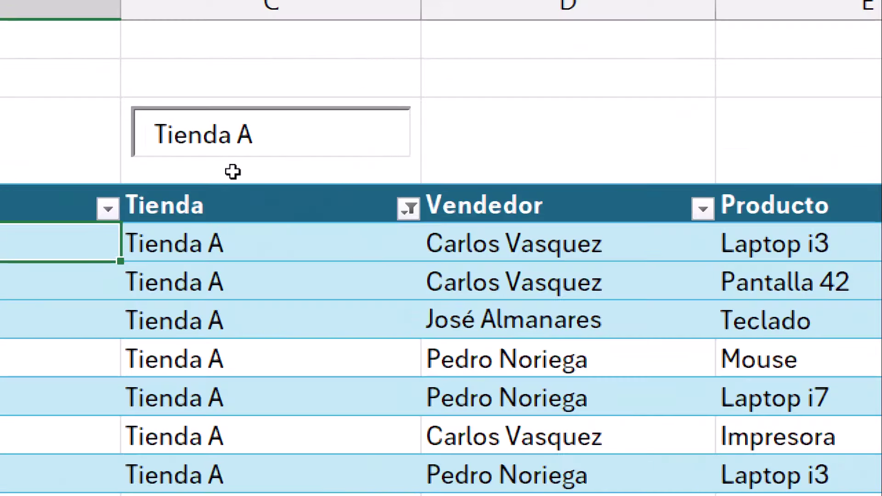
key(ctrl+Break)
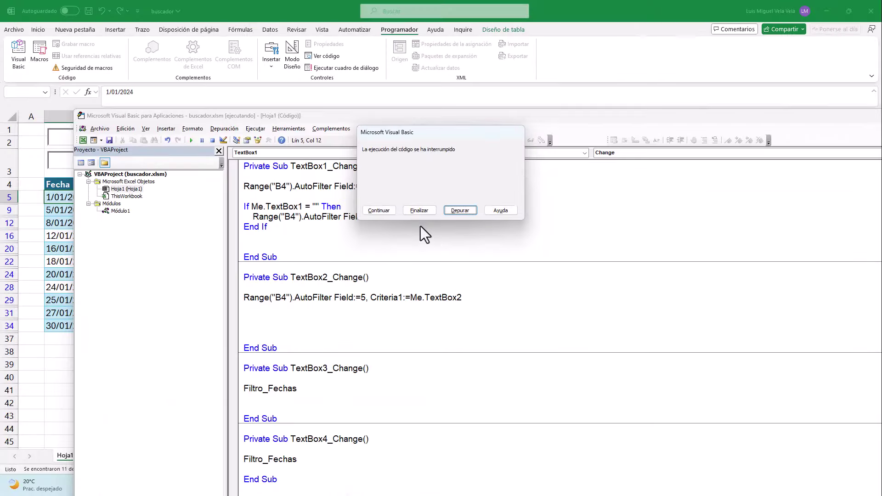
click(339, 94)
- Erase the store search text so all 32 rows return
click(242, 161)
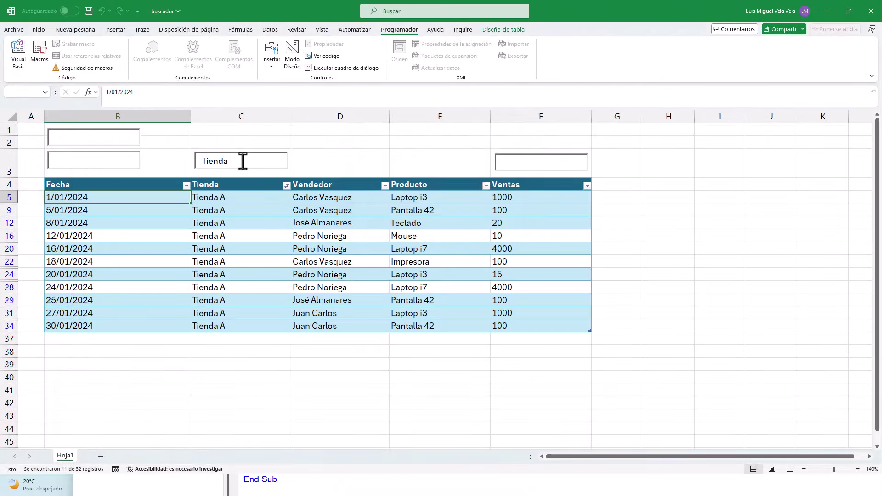
key(BackSpace)
key(BackSpace)
key(BackSpace)
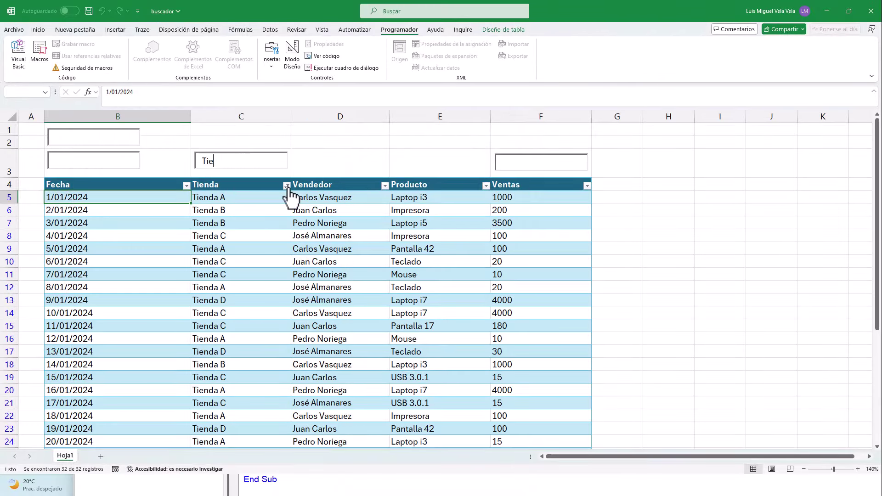
key(BackSpace)
key(BackSpace)
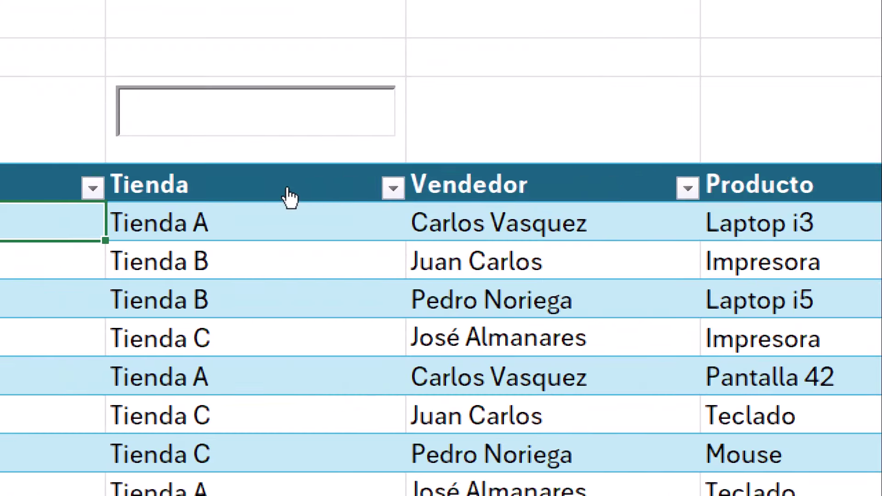
key(alt+F11)
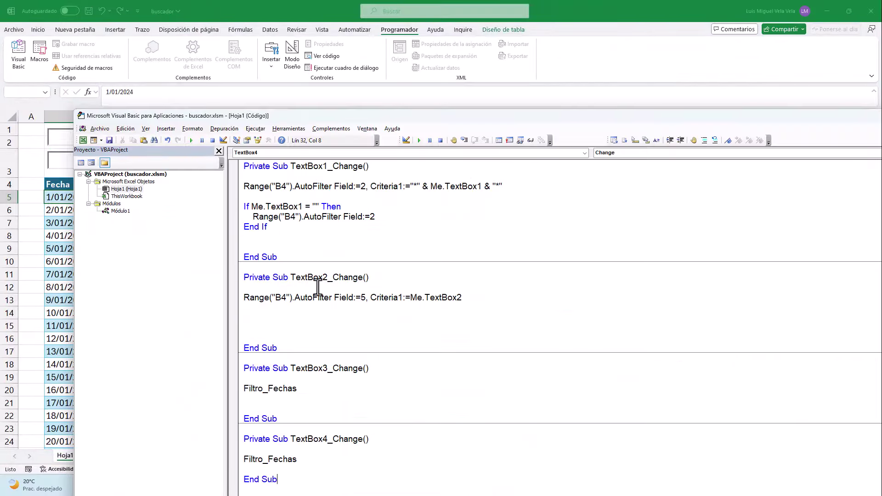
- Select the If…End If empty-box block in TextBox1_Change
mouse_move(340, 111)
mouse_down()
mouse_move(340, 195)
mouse_move(384, 144)
mouse_up()
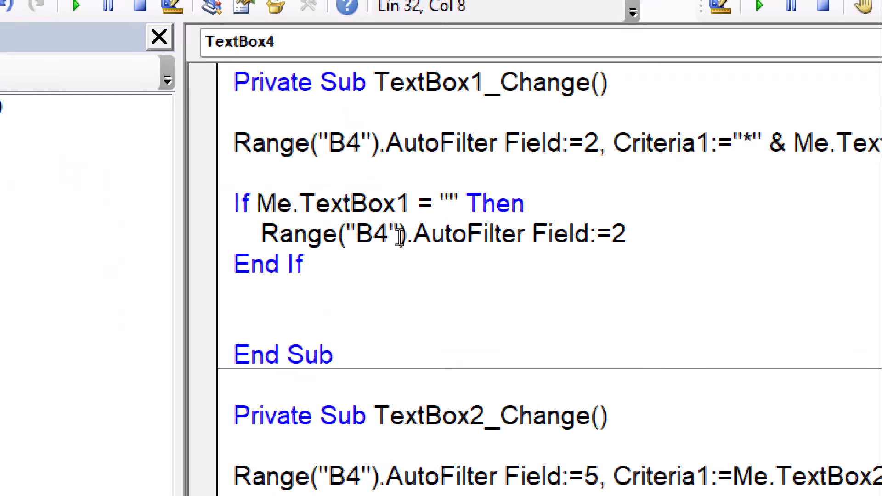
double_click(618, 234)
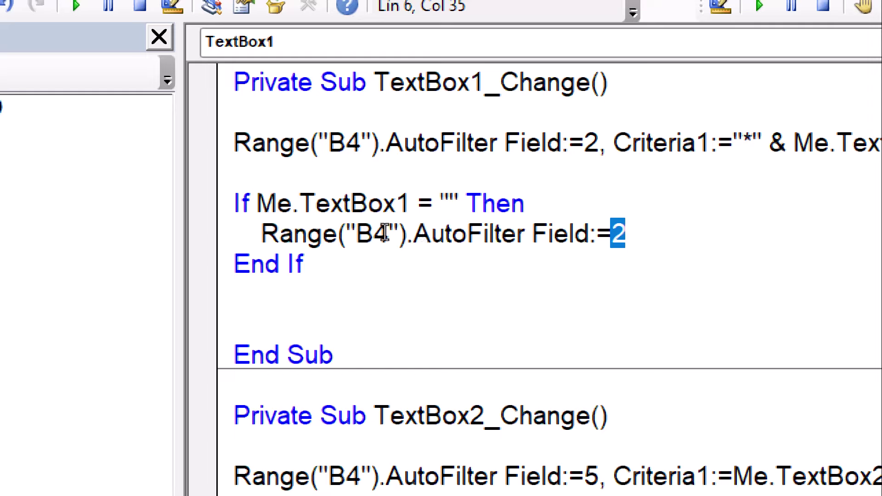
drag(526, 233, 395, 233)
double_click(513, 142)
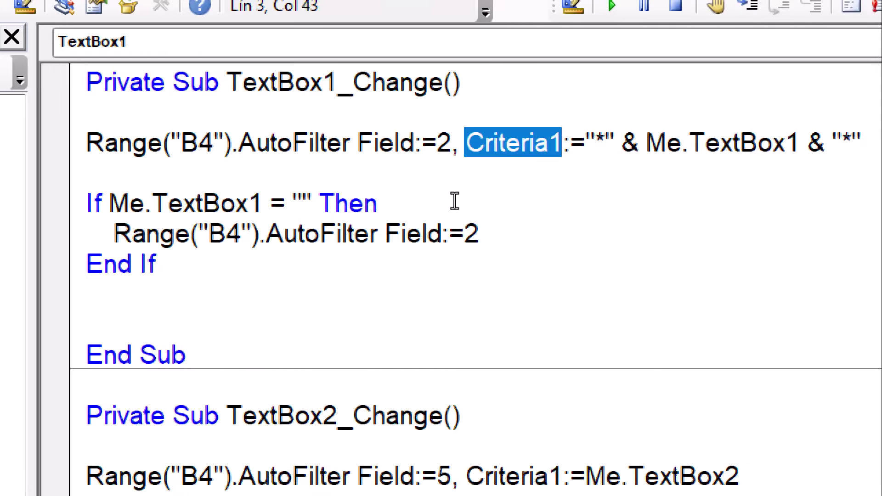
key(shift+End)
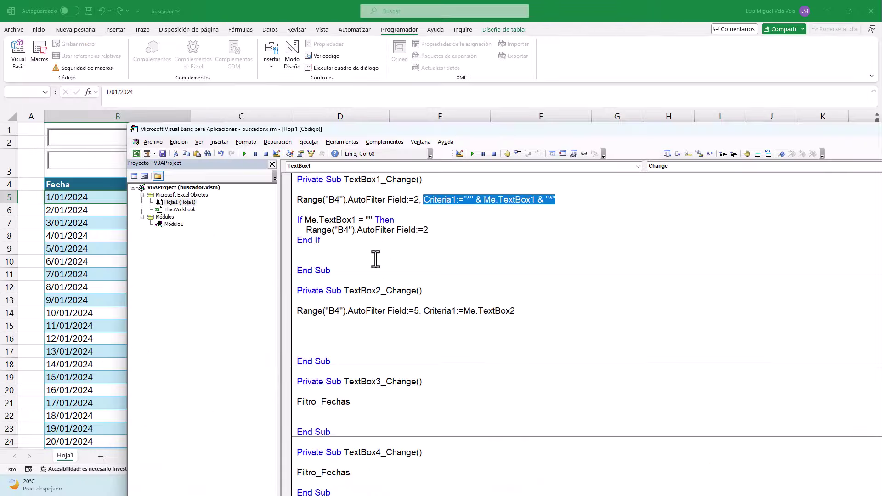
click(347, 200)
drag(321, 240, 291, 219)
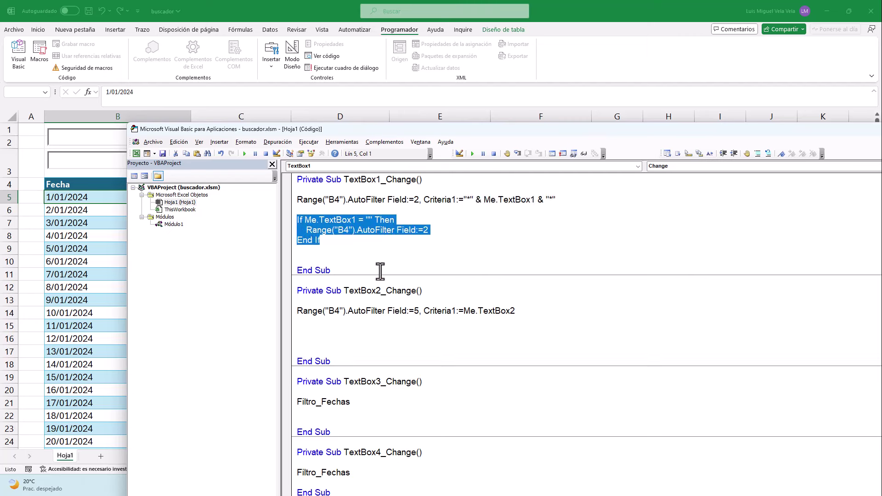
- Paste the block into TextBox2_Change and change Me.TextBox1 to Me.TextBox2
click(338, 334)
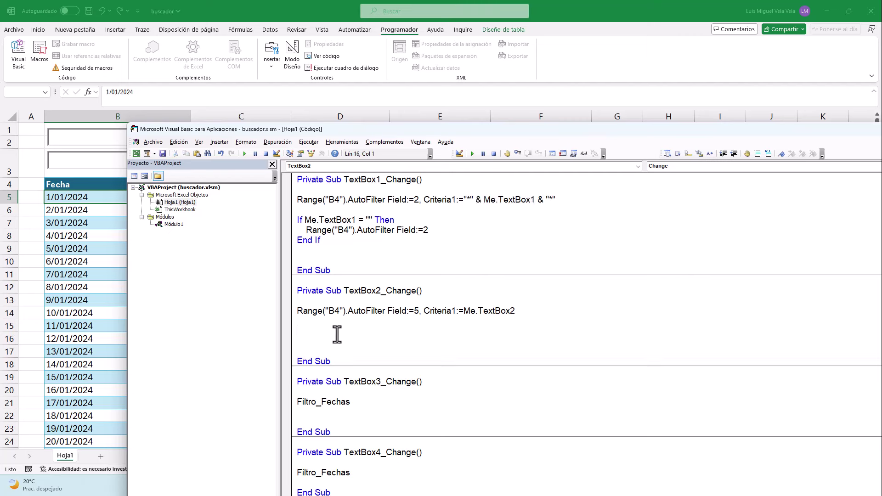
key(ctrl+v)
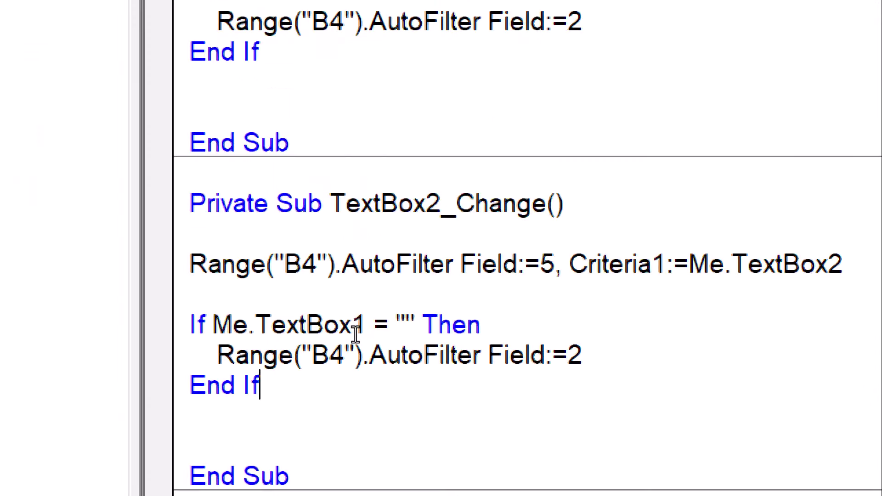
drag(365, 334, 352, 334)
text(2)
click(384, 311)
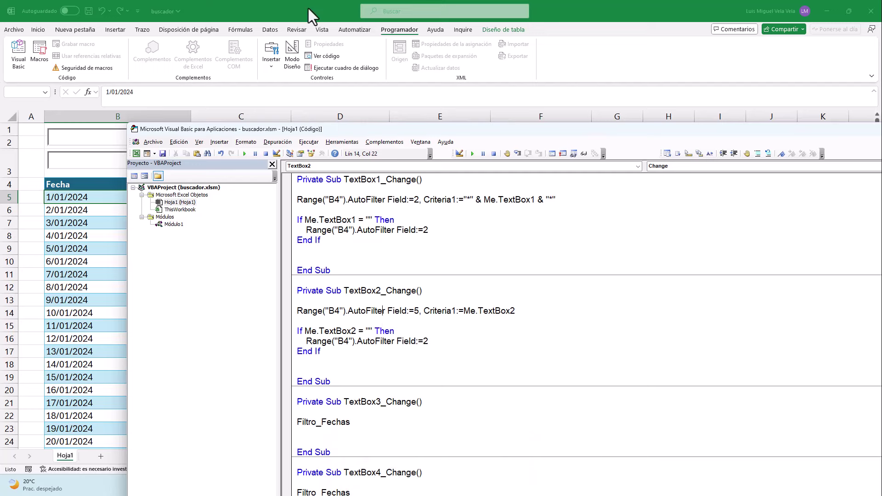
click(308, 9)
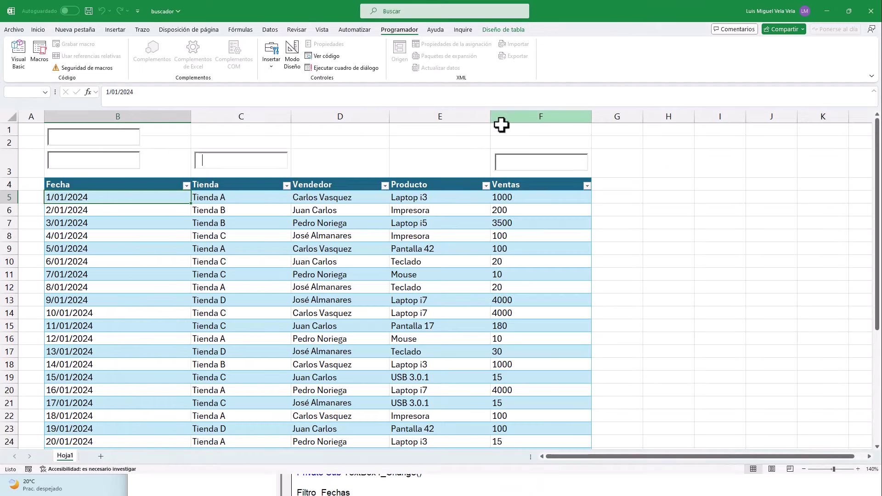
- Type 1000 in the Ventas box to get three rows, then empty it, leaving no rows
click(525, 163)
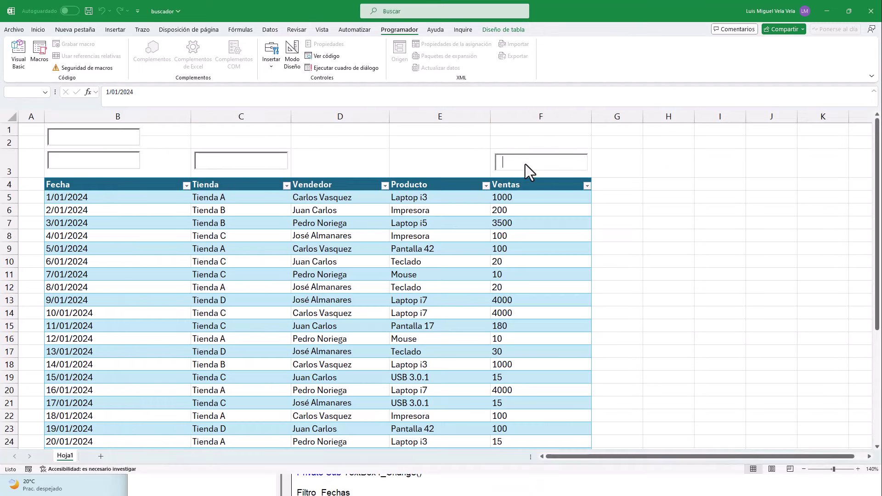
text(1000)
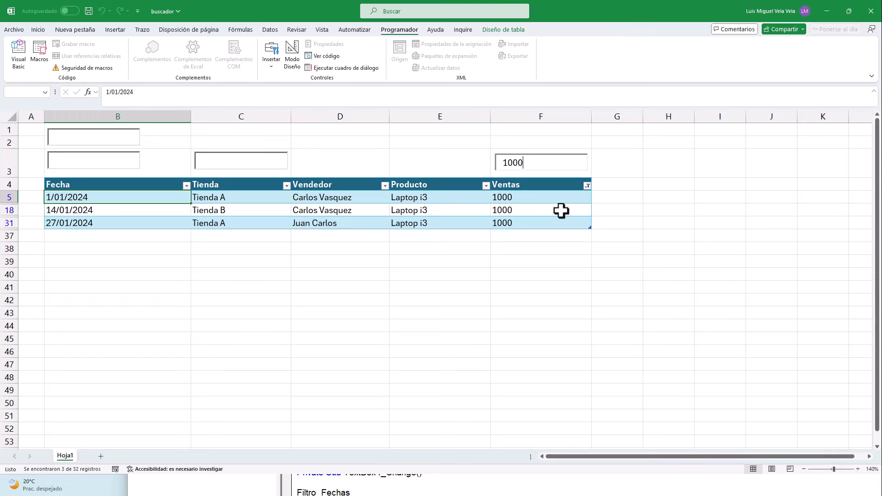
key(BackSpace)
key(BackSpace)
key(BackSpace)
key(BackSpace)
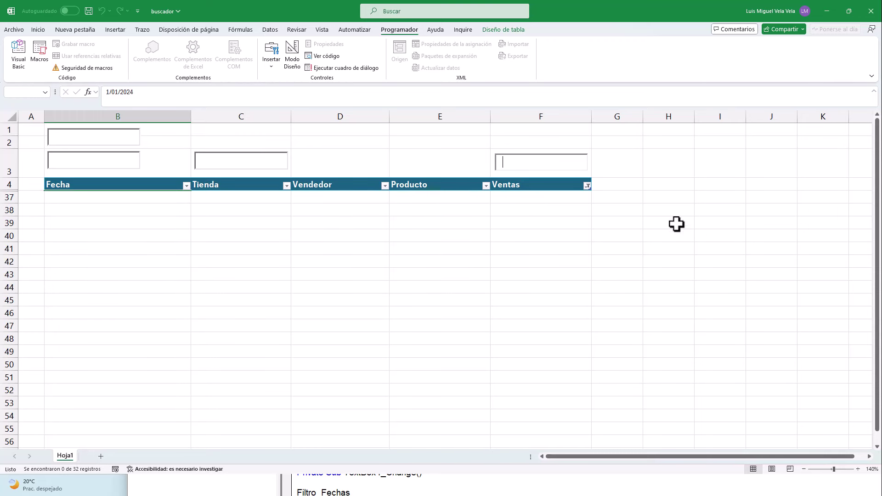
click(532, 209)
click(535, 169)
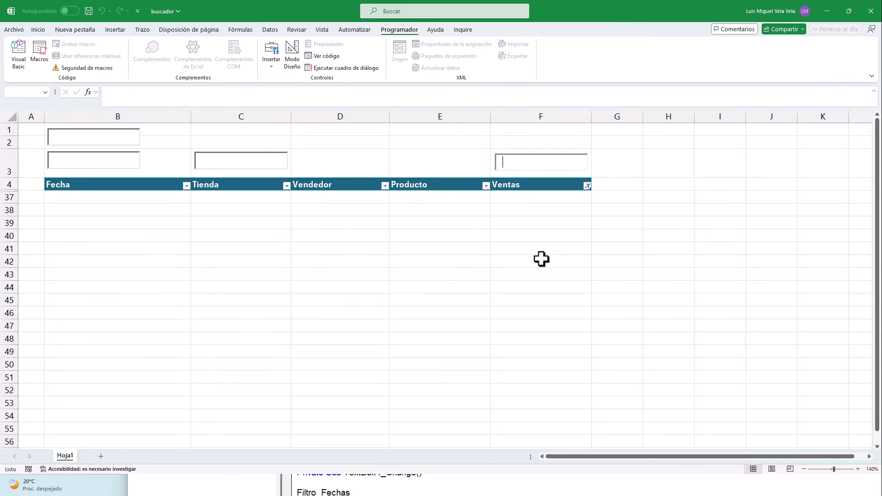
click(489, 490)
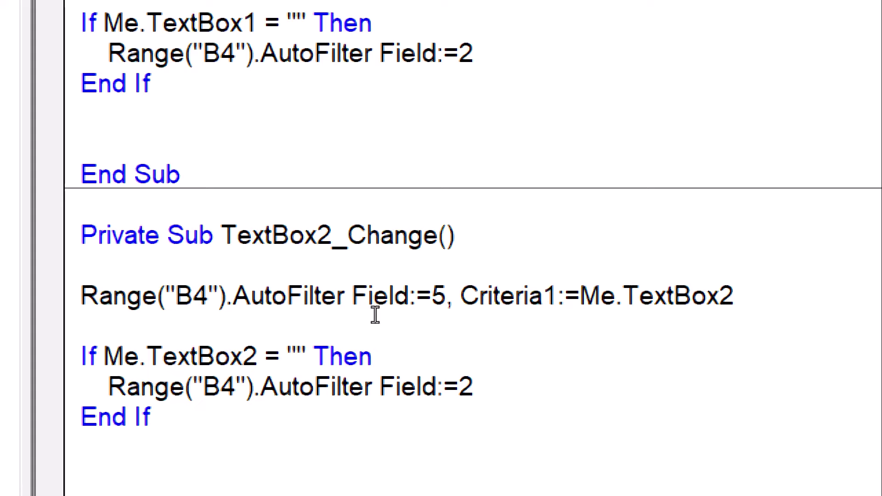
- Count the table columns and change the clearing line's Field:=2 to Field:=5 for Ventas
key(shift+Left)
key(Down)
key(Down)
key(Down)
key(End)
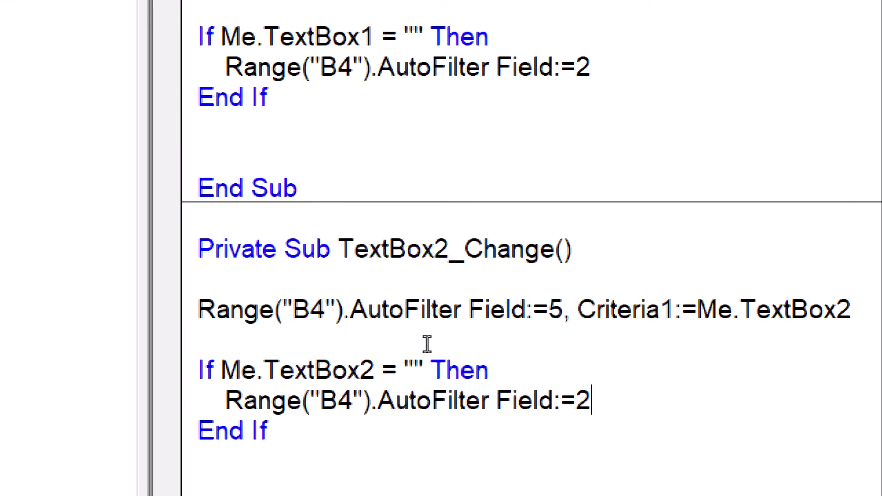
key(shift+Left)
click(289, 9)
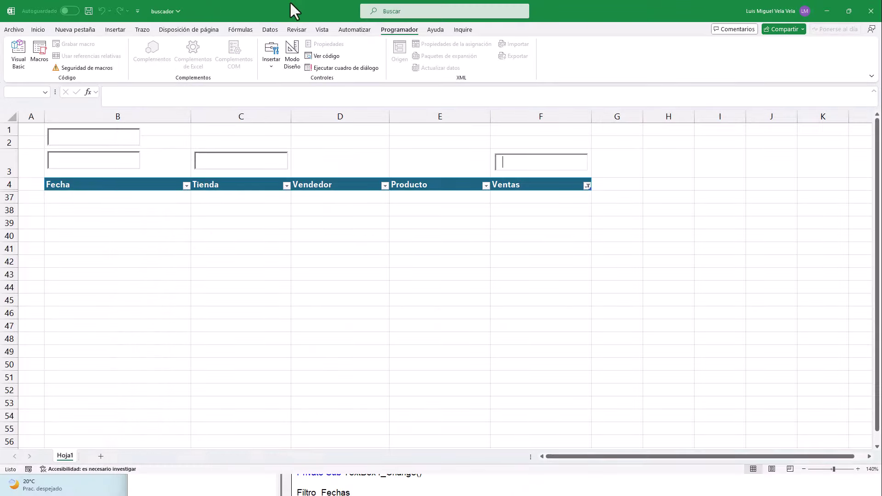
click(126, 115)
click(217, 115)
click(349, 115)
click(440, 115)
click(542, 115)
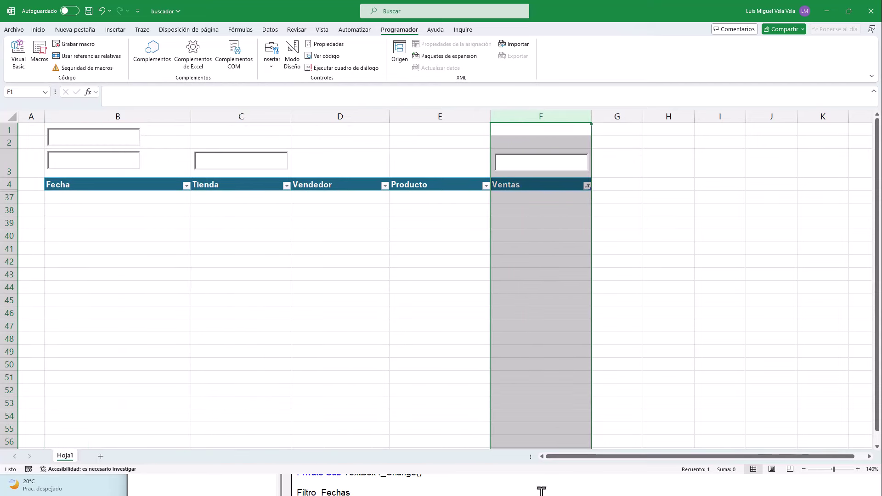
key(alt+F11)
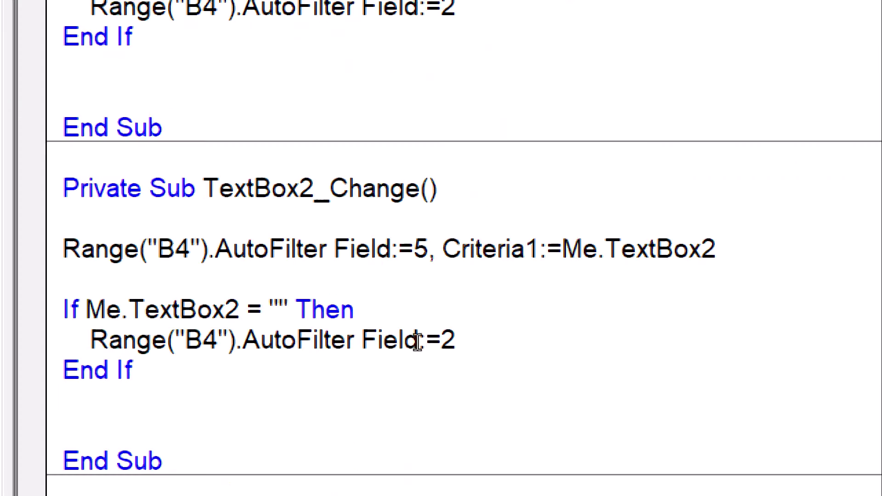
double_click(420, 341)
text(5)
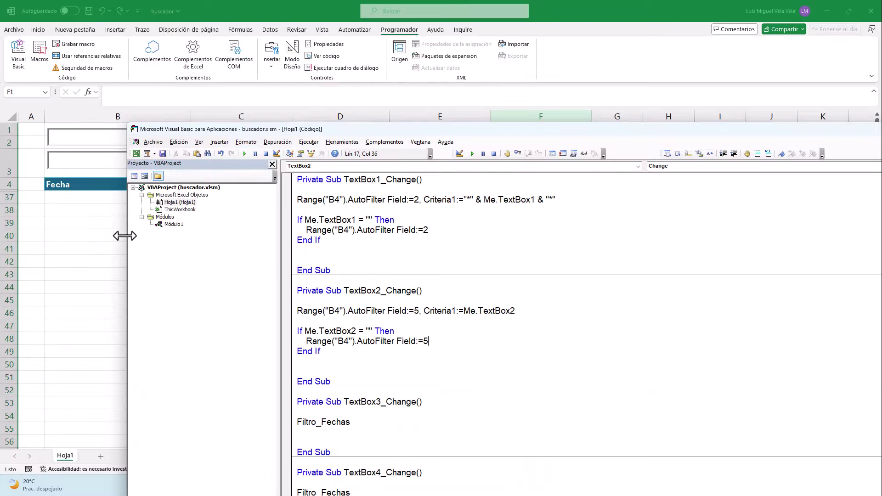
- Test the Ventas box with 1000, 21000 and >10, clearing each to restore all rows
click(123, 235)
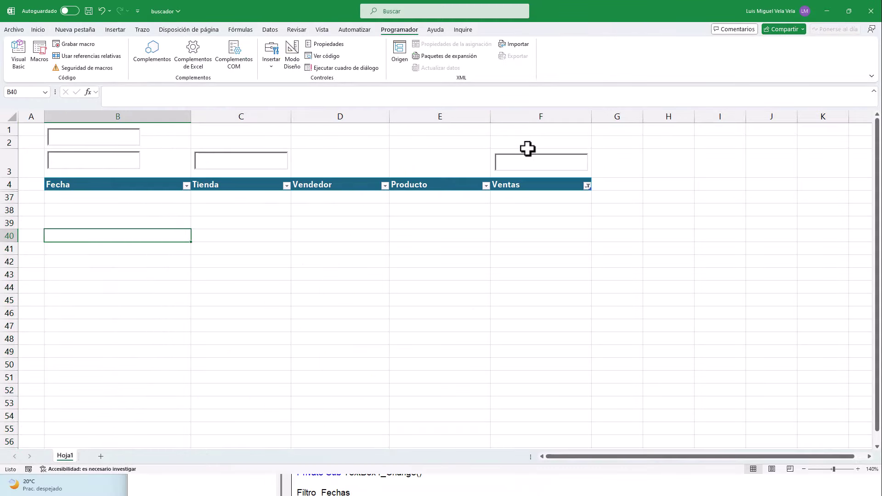
click(531, 164)
key(BackSpace)
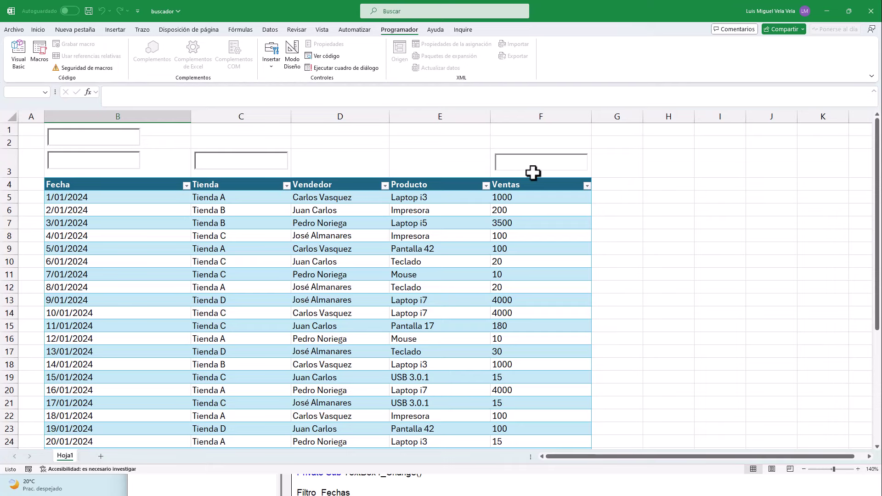
text(1000)
key(BackSpace)
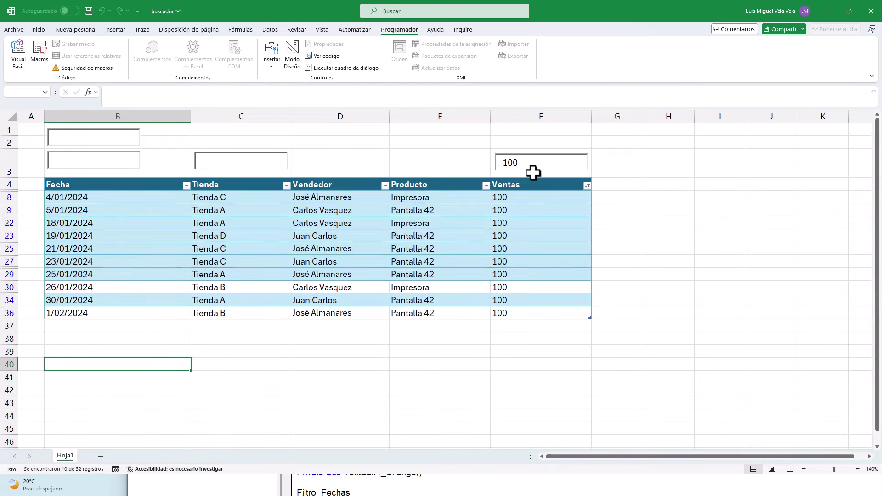
key(BackSpace)
key(BackSpace)
key(BackSpace)
text(210)
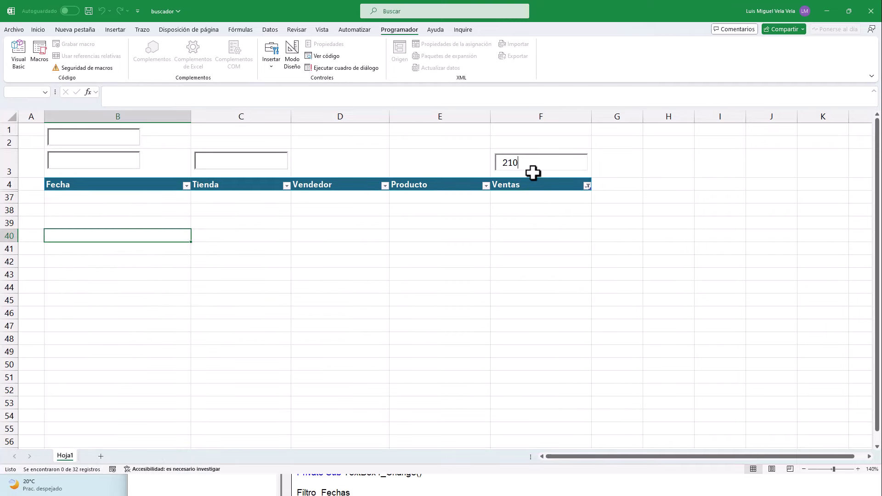
text(00)
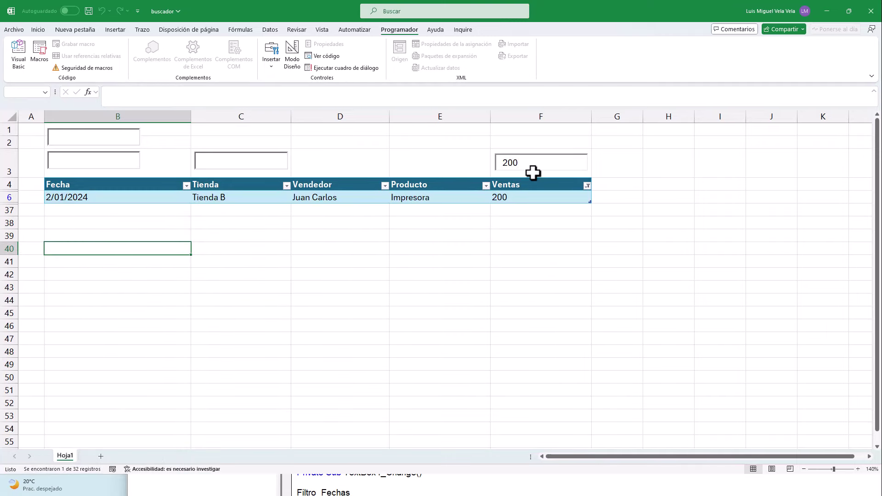
key(BackSpace)
key(BackSpace)
key(BackSpace)
text(>10)
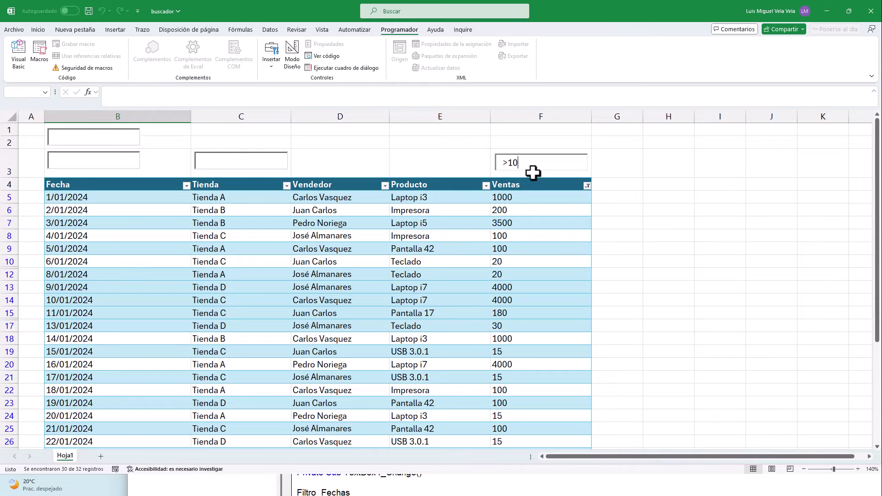
key(BackSpace)
key(BackSpace)
key(BackSpace)
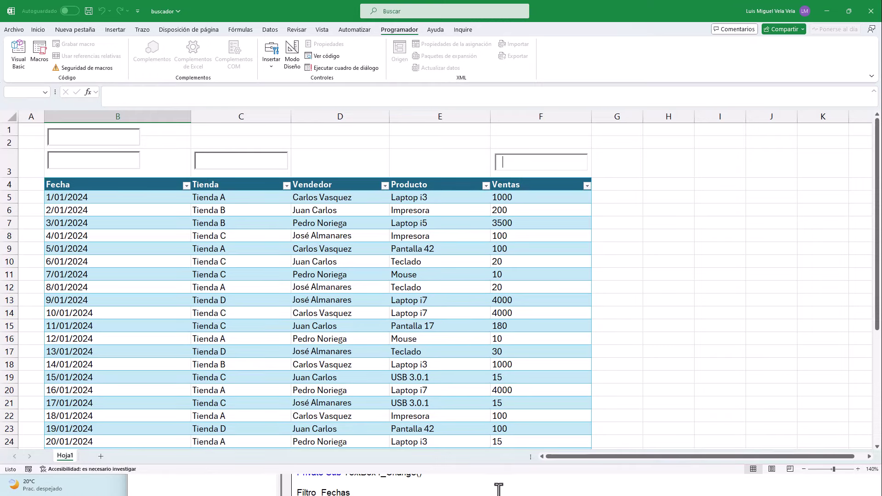
- Add an If Hoja1.TextBox3 = "" check to Filtro_Fechas in Módulo1
click(499, 489)
drag(391, 129, 365, 38)
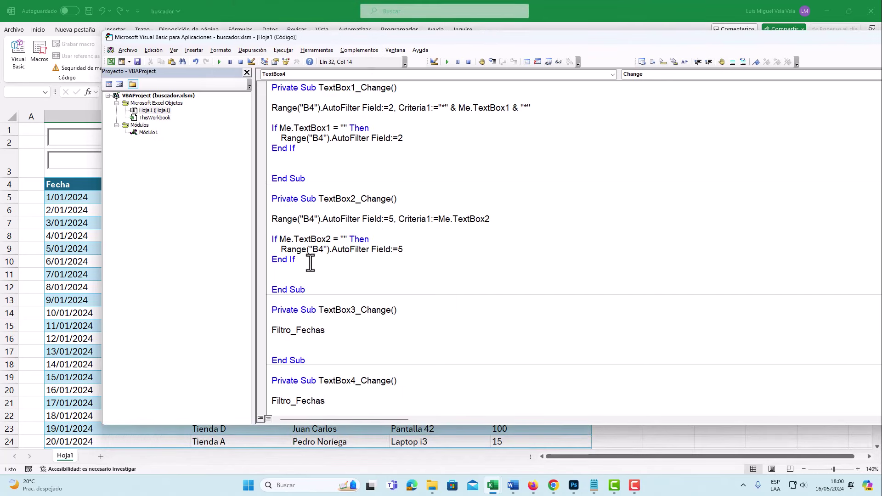
drag(297, 260, 272, 239)
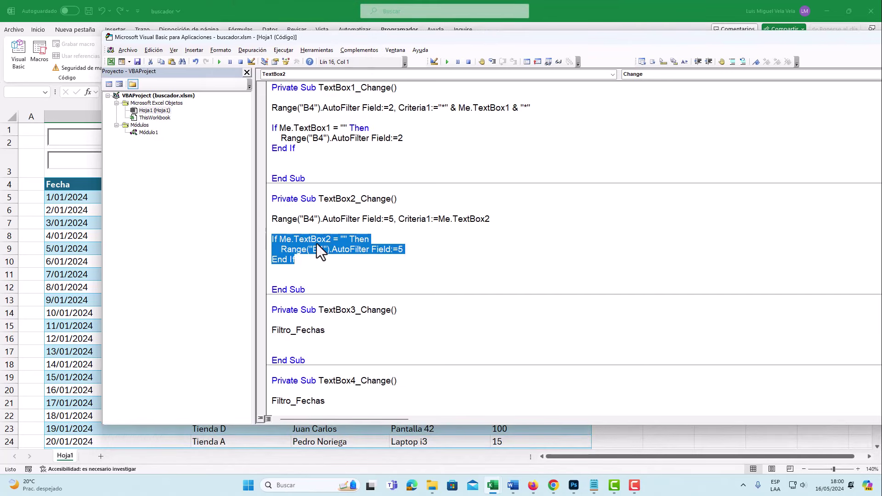
double_click(150, 133)
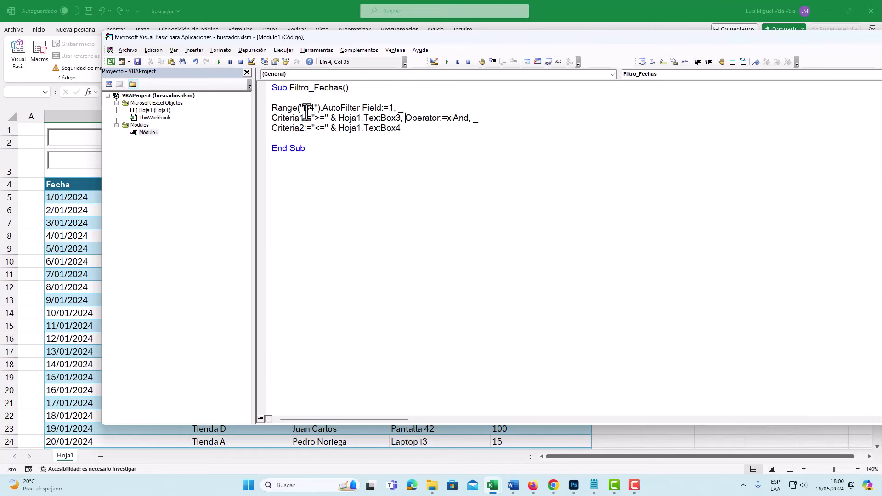
key(Return)
key(Return)
key(Return)
key(Return)
key(Return)
key(Return)
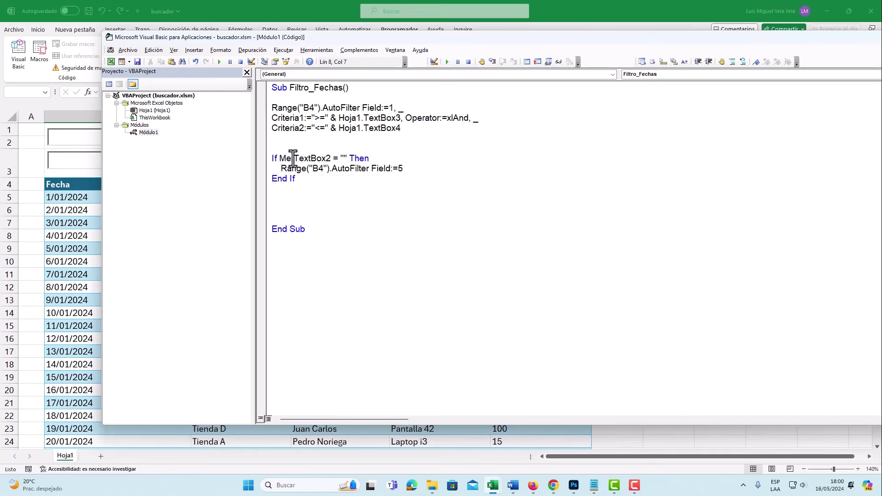
key(shift+Left)
key(shift+Left)
key(shift+Left)
text(hoja1)
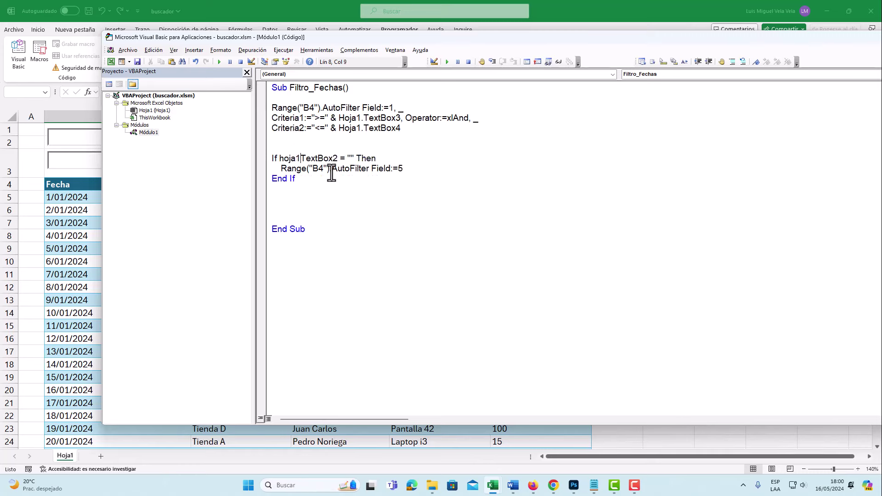
text(.)
click(331, 175)
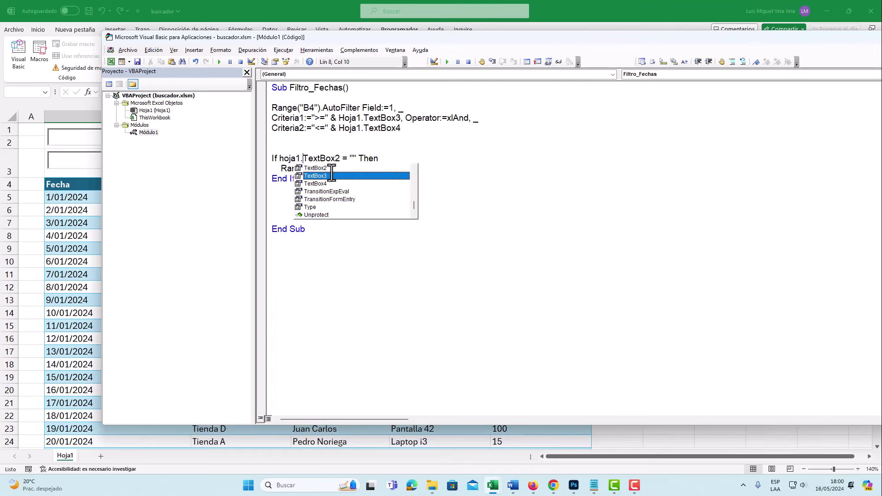
double_click(331, 176)
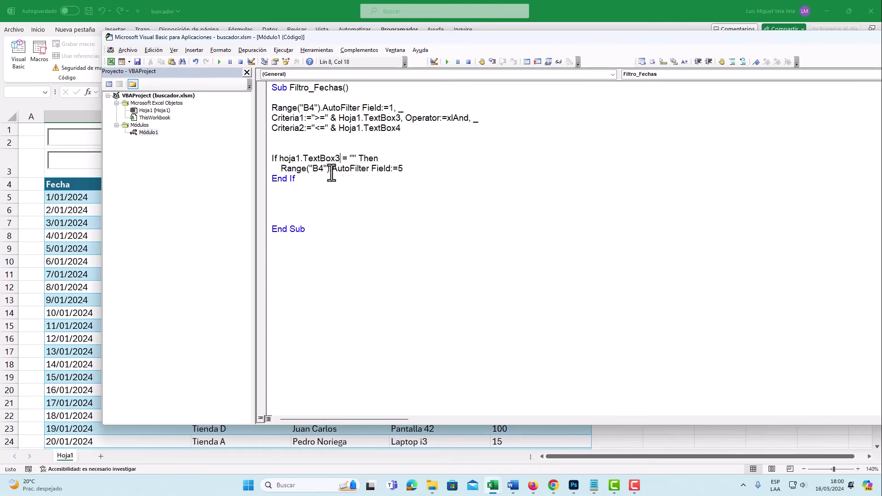
- Duplicate the If block for TextBox4 so either empty date box clears Field:=1
drag(309, 177, 259, 159)
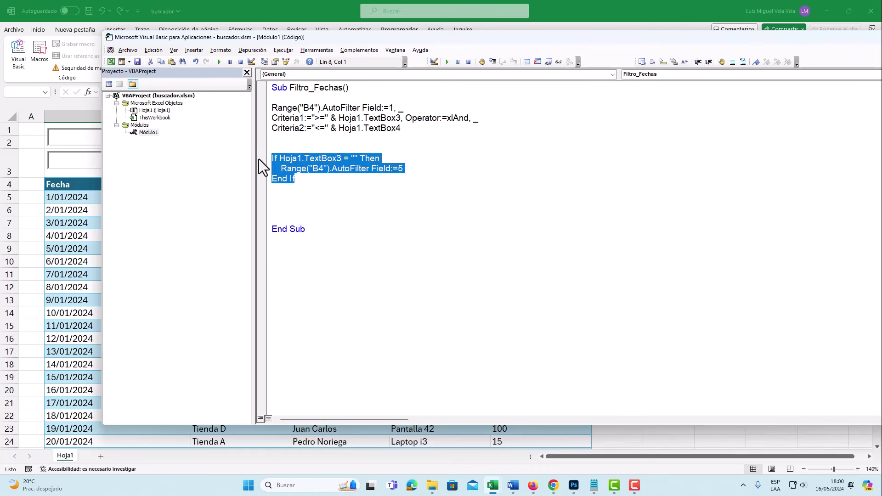
click(301, 203)
text(If Hoja1.TextBox3 = "" Then     Range("B4").AutoFilter Field:=5 End If)
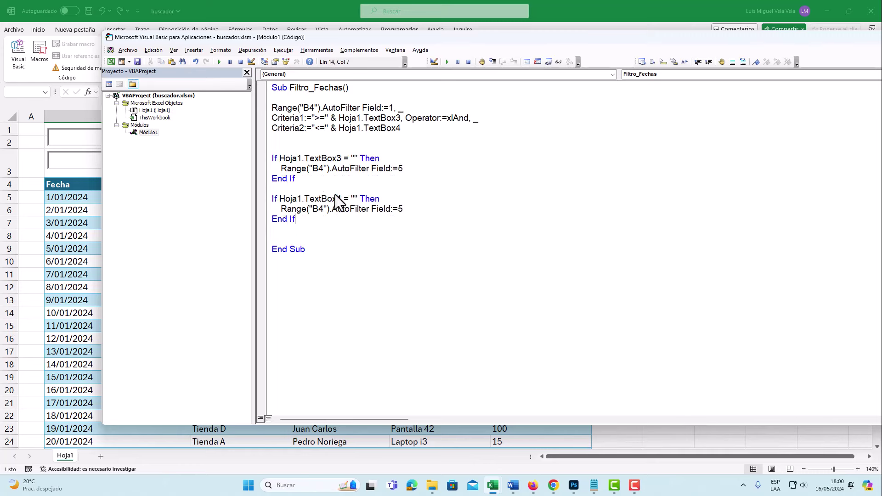
click(208, 1)
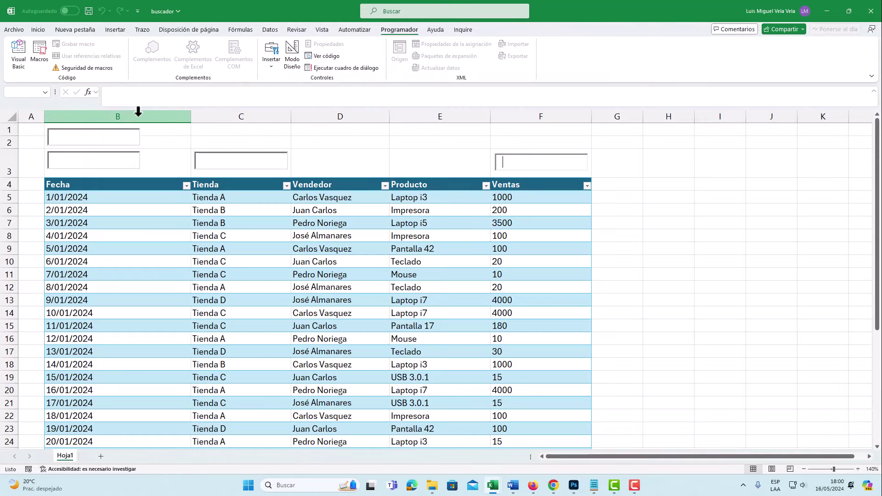
click(120, 112)
mouse_move(492, 485)
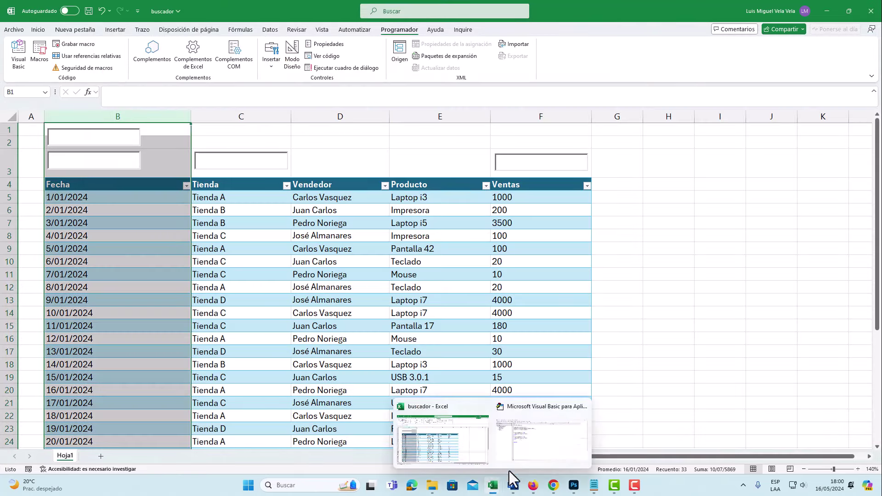
click(551, 432)
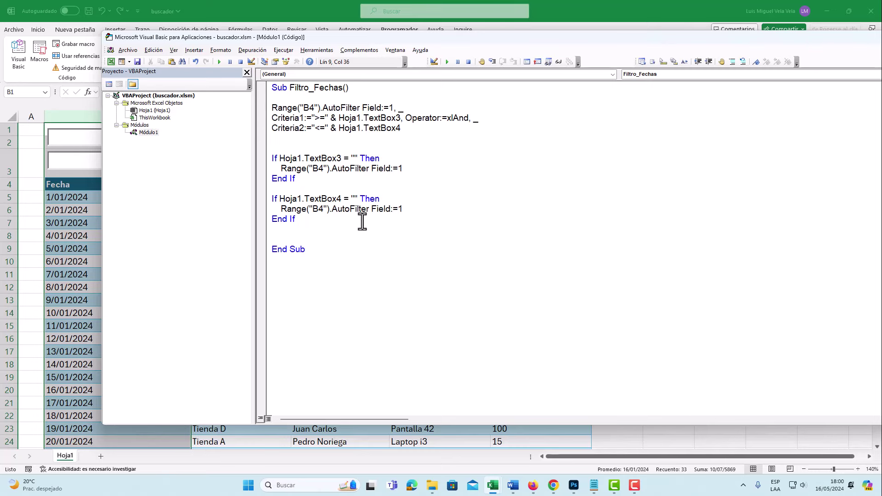
click(310, 1)
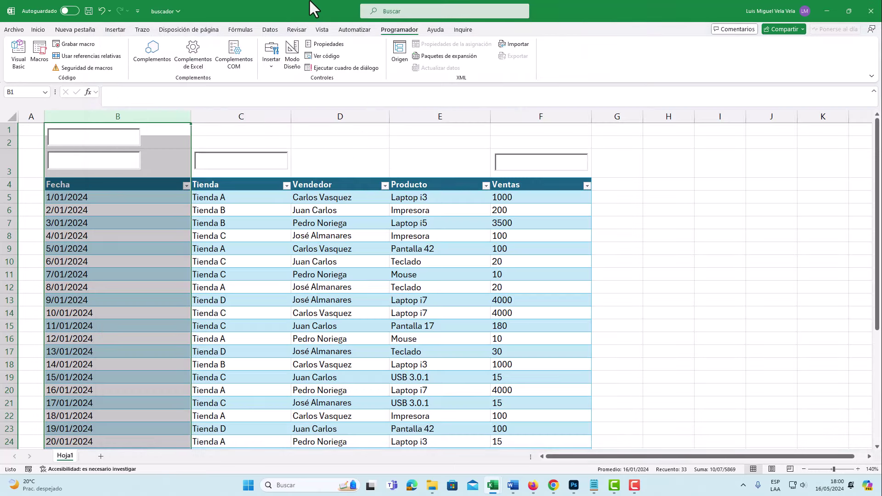
click(108, 136)
text(2024/01/01)
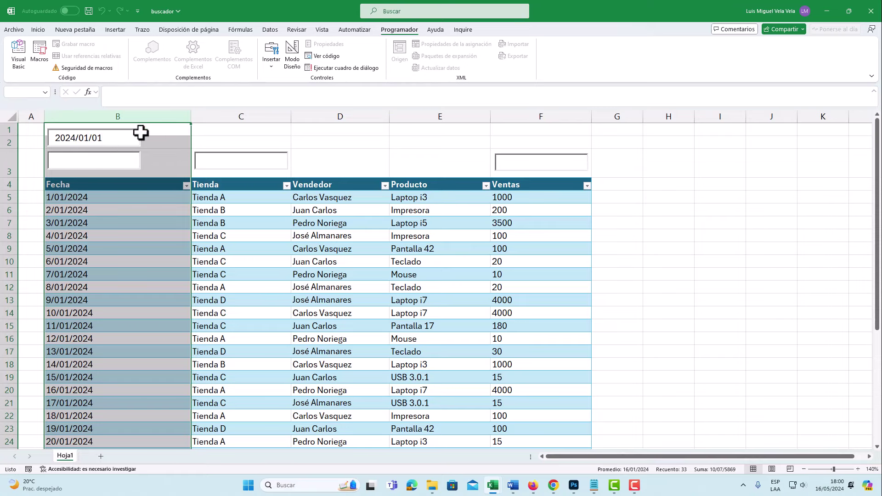
click(93, 158)
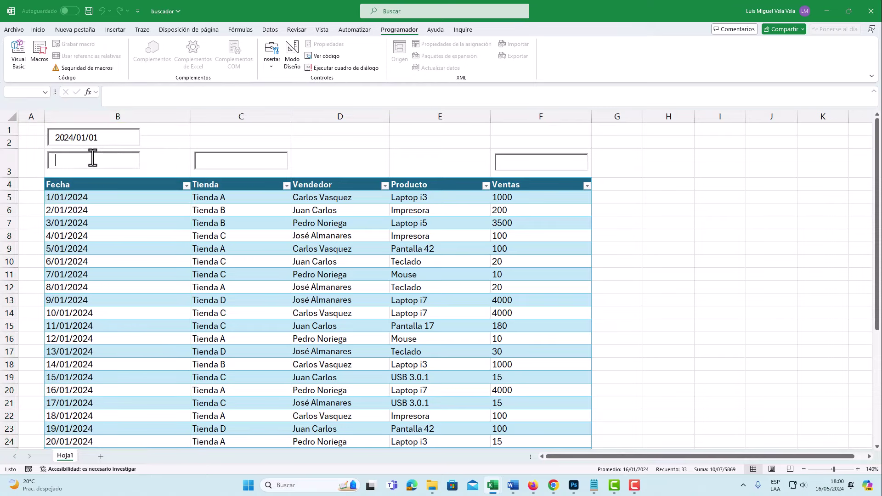
text(2024/01/15)
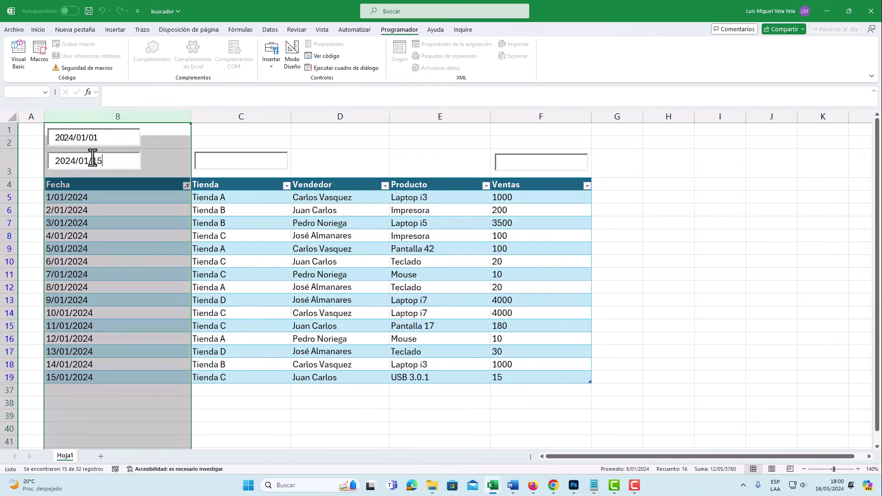
double_click(88, 162)
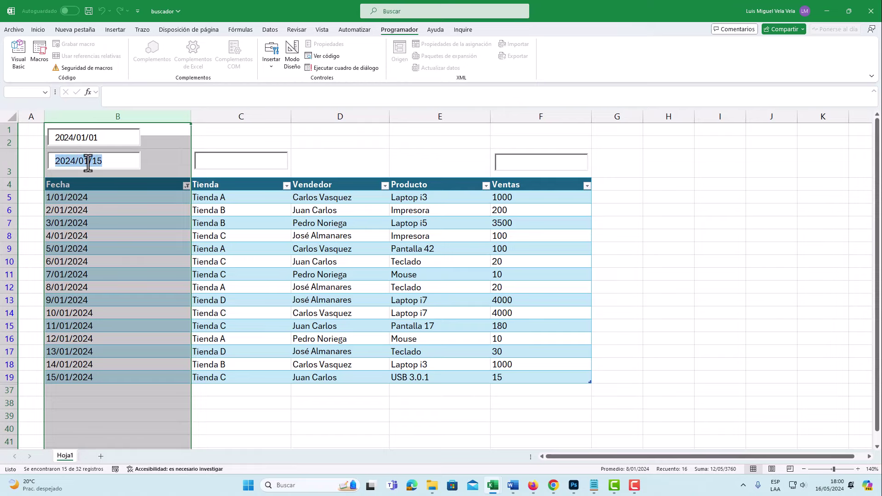
key(BackSpace)
scroll(116, 247, down, 4)
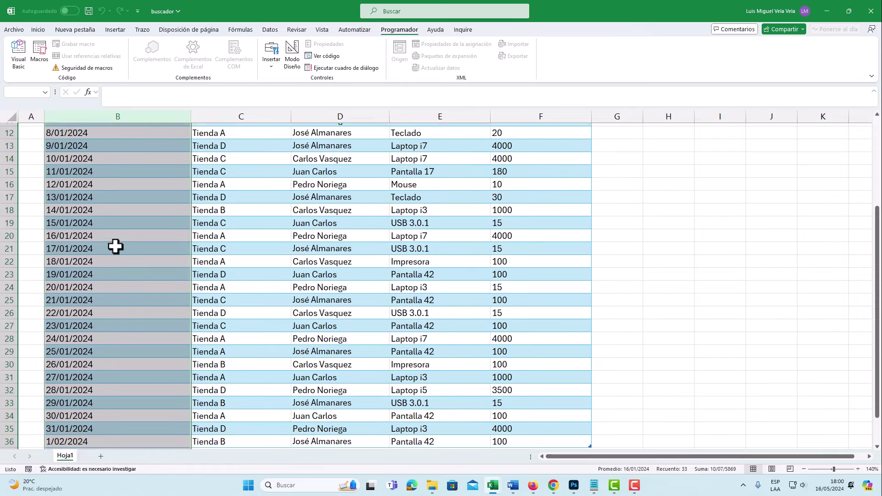
scroll(85, 420, down, 1)
scroll(83, 367, up, 5)
drag(97, 139, 11, 140)
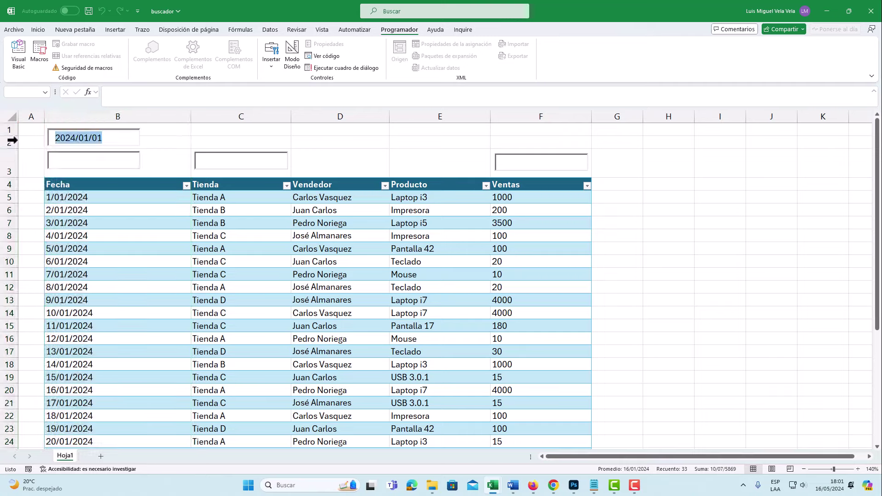
key(BackSpace)
click(95, 225)
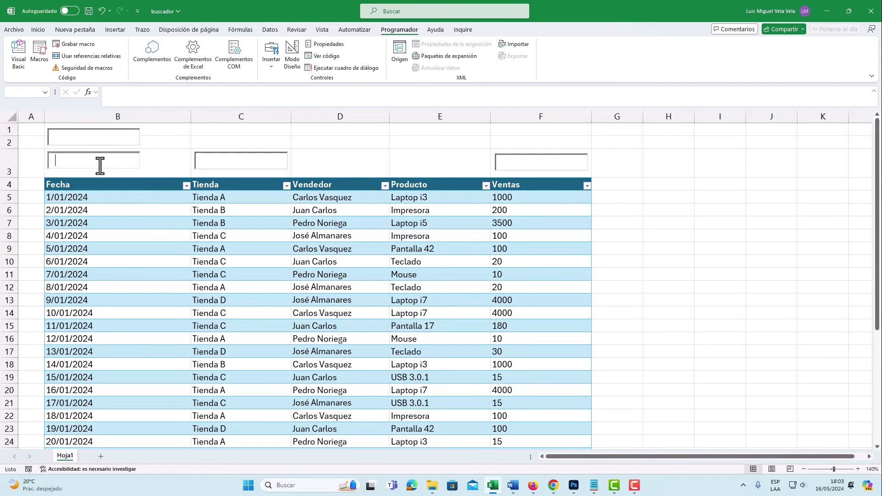
click(265, 163)
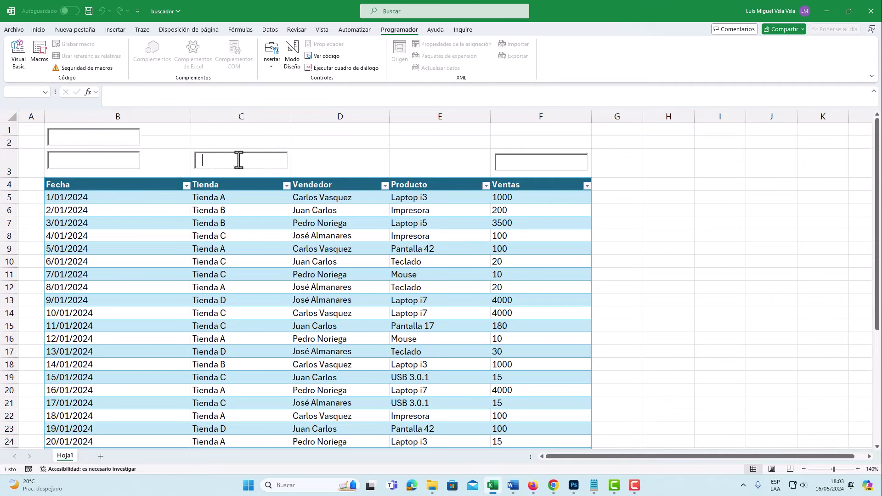
click(84, 140)
click(163, 139)
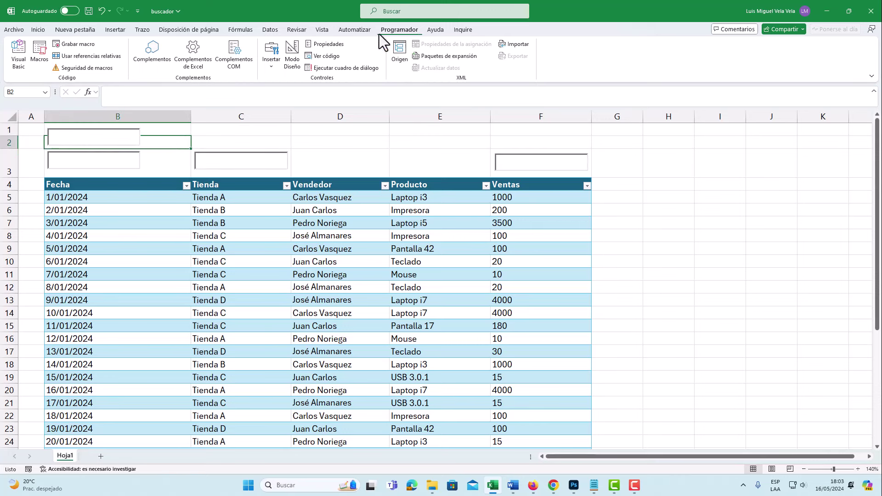
- Draw a rounded rectangle over E1:F2 and round its ends into a pill shape
click(293, 57)
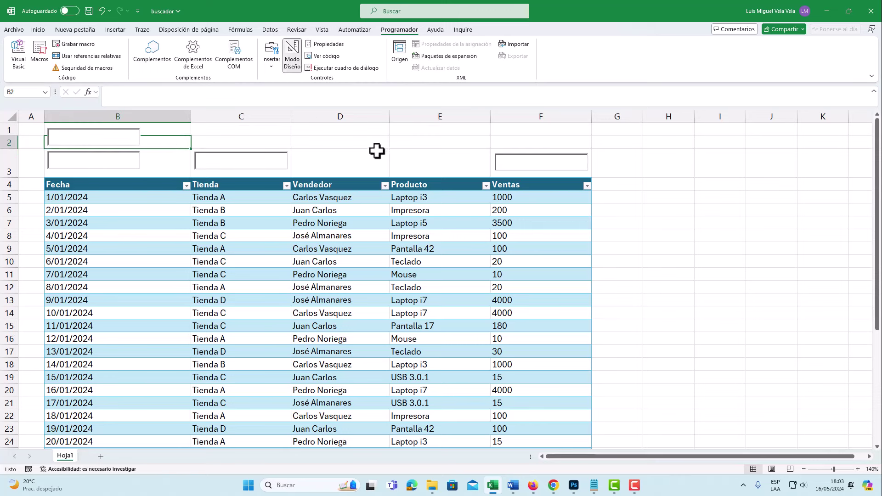
click(115, 30)
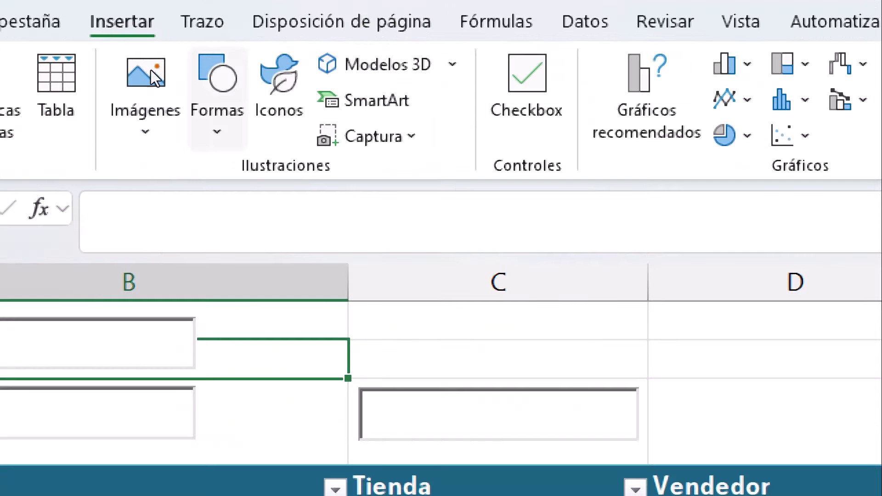
click(147, 51)
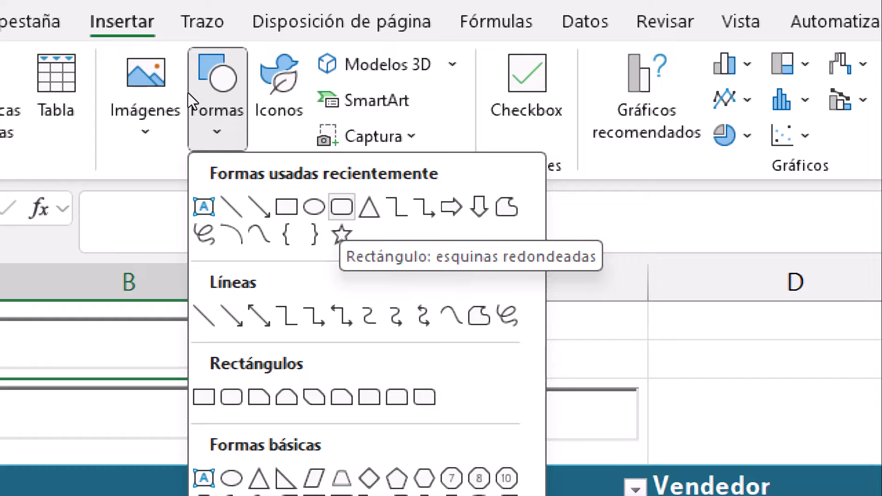
click(341, 207)
drag(459, 133, 595, 152)
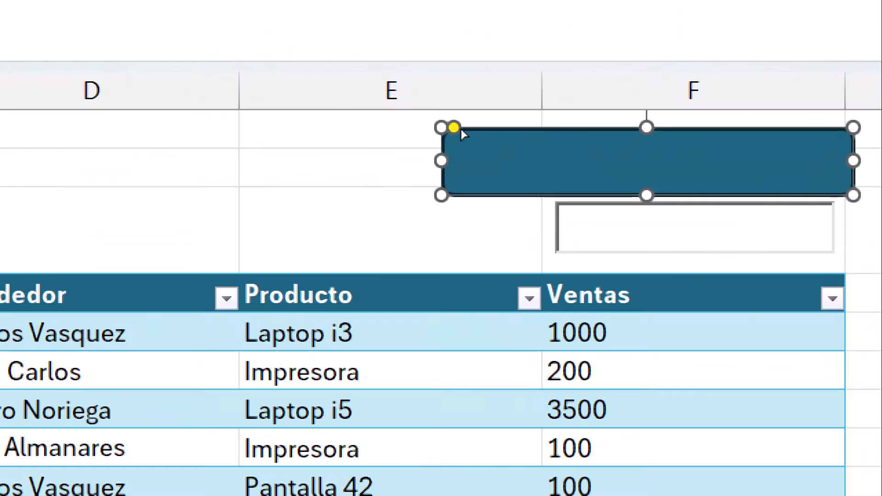
drag(462, 129, 489, 131)
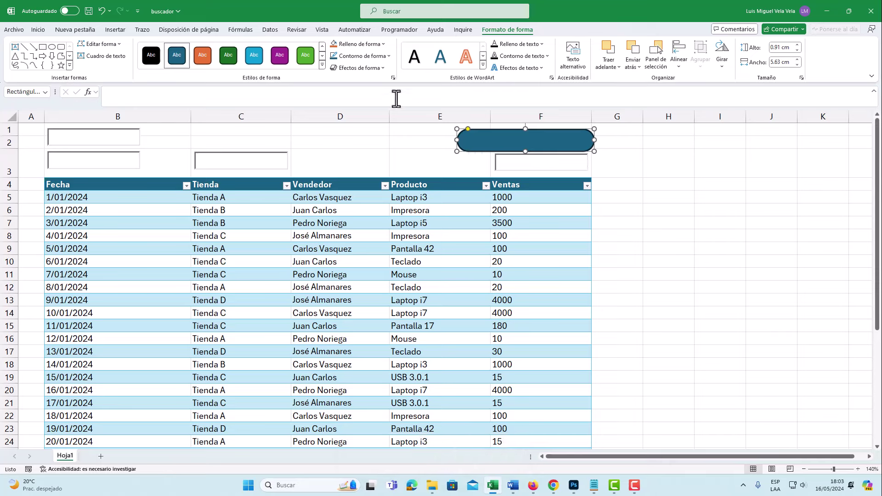
- Fill the pill-shaped search bar with white
click(357, 44)
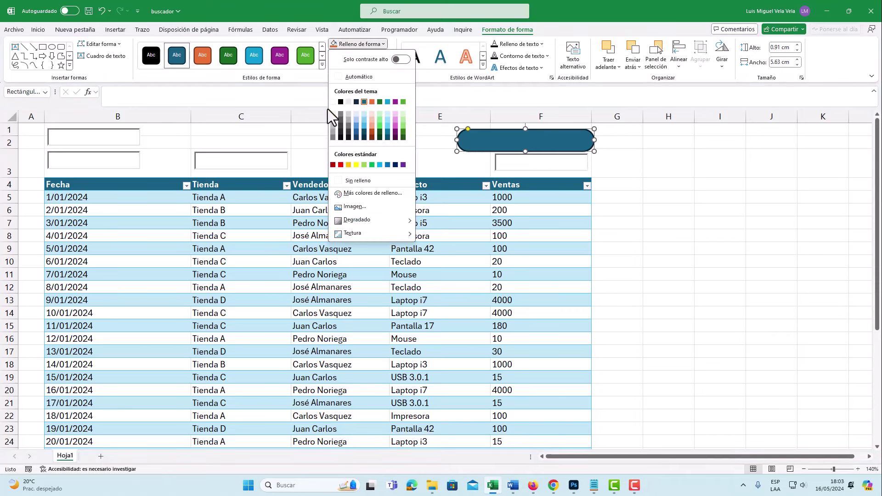
click(333, 102)
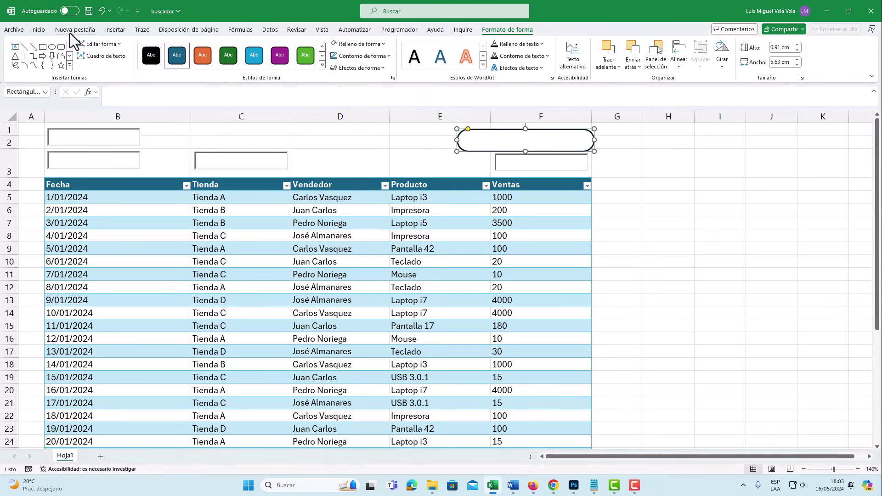
click(107, 33)
click(147, 58)
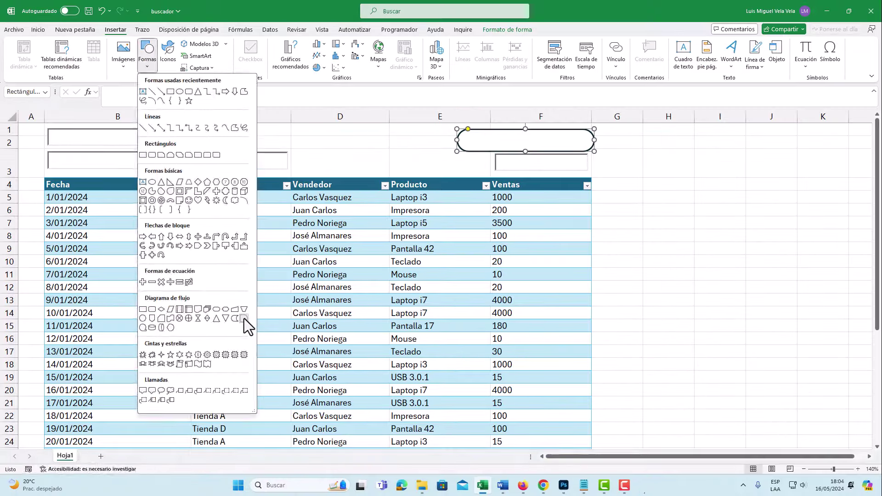
- Place a Flowchart: Delay shape at the pill's left end, match its height, and remove its outline
click(244, 318)
mouse_move(358, 143)
mouse_down()
mouse_move(380, 159)
mouse_move(458, 143)
mouse_move(380, 143)
mouse_move(371, 186)
mouse_move(468, 140)
mouse_up()
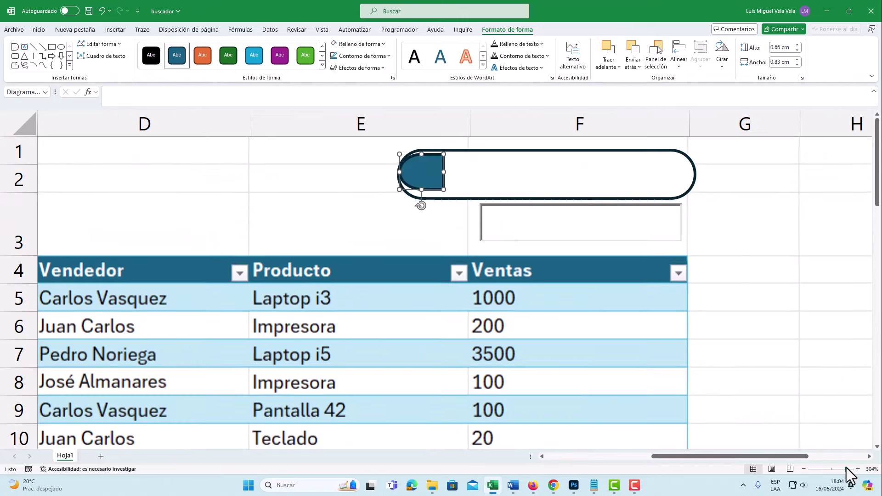
drag(833, 469, 845, 470)
drag(421, 189, 421, 198)
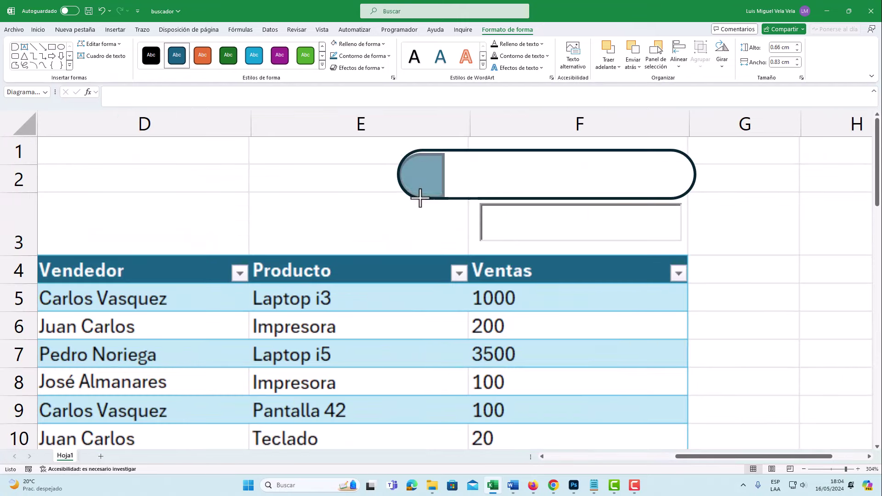
drag(422, 154, 421, 149)
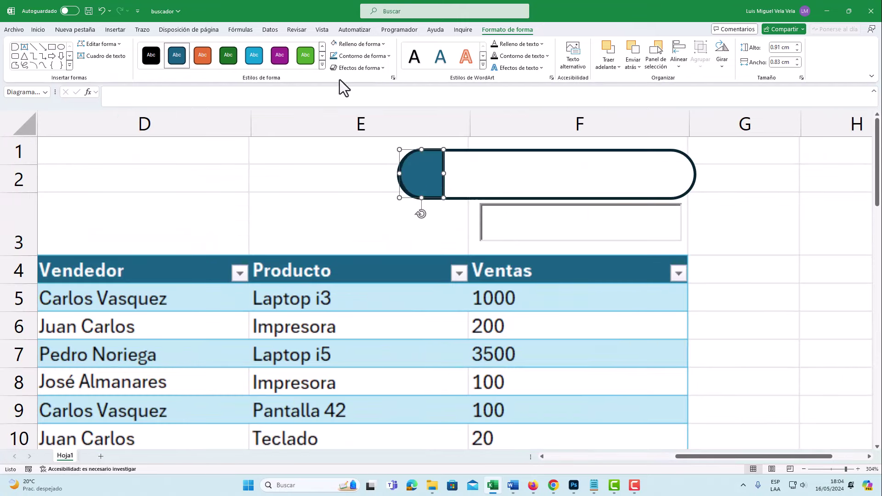
click(360, 58)
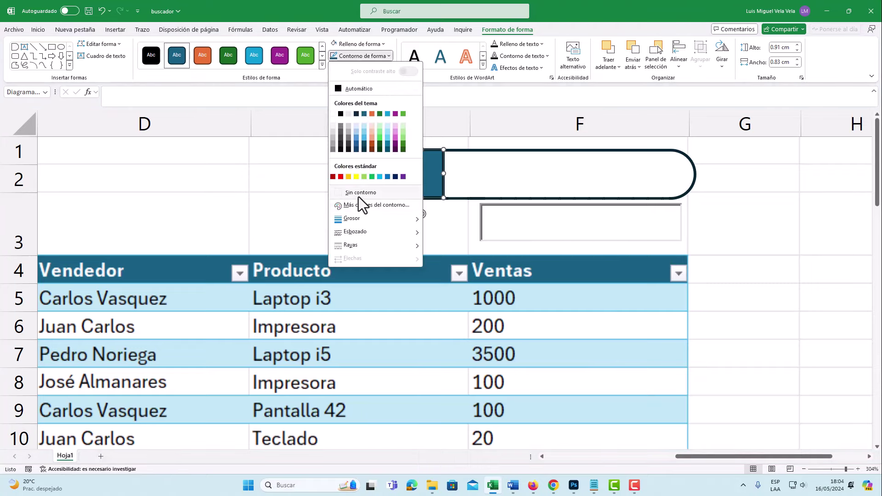
click(358, 196)
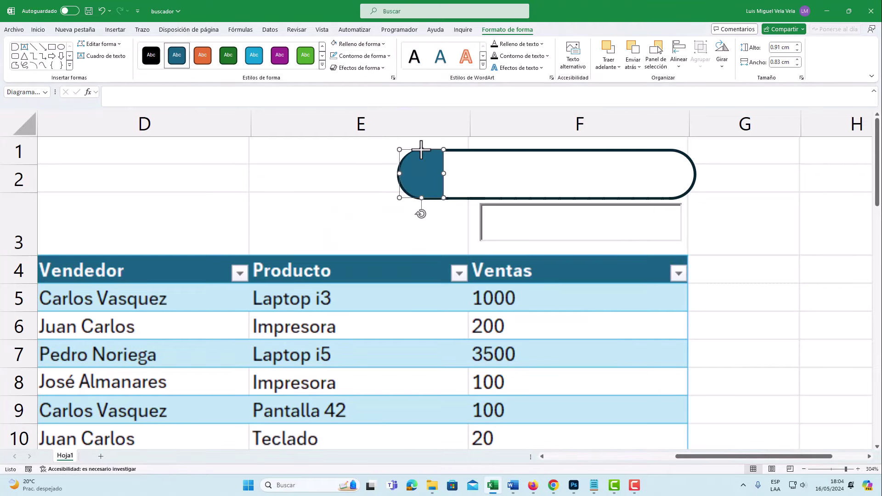
drag(421, 150, 419, 148)
click(350, 159)
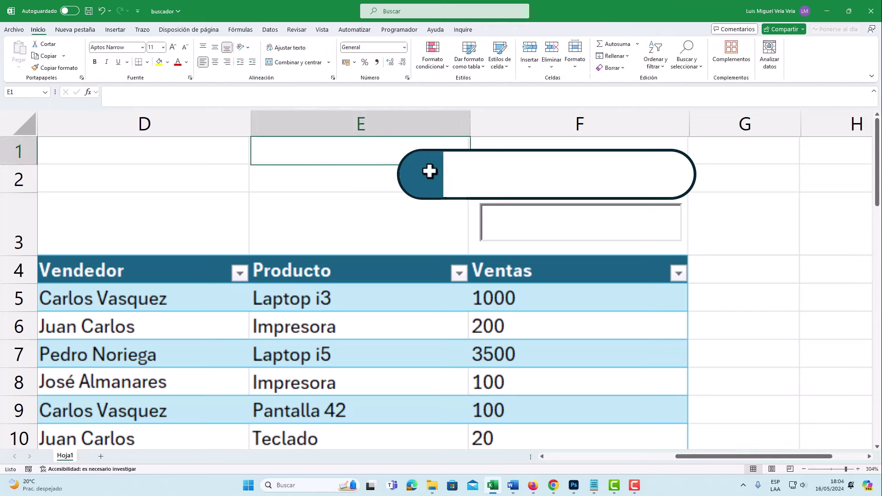
- Insert the solid magnifier icon found under 'lupa' and shrink it beside the bar
click(115, 30)
click(168, 53)
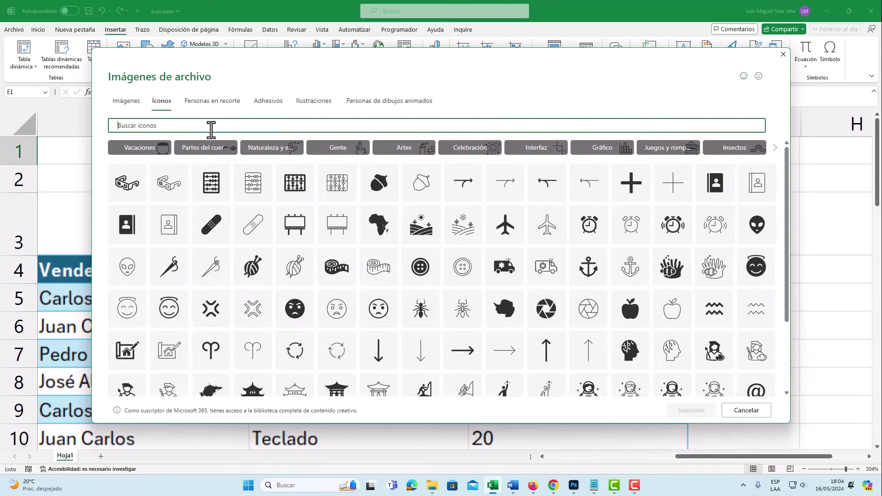
click(211, 130)
text(lupa)
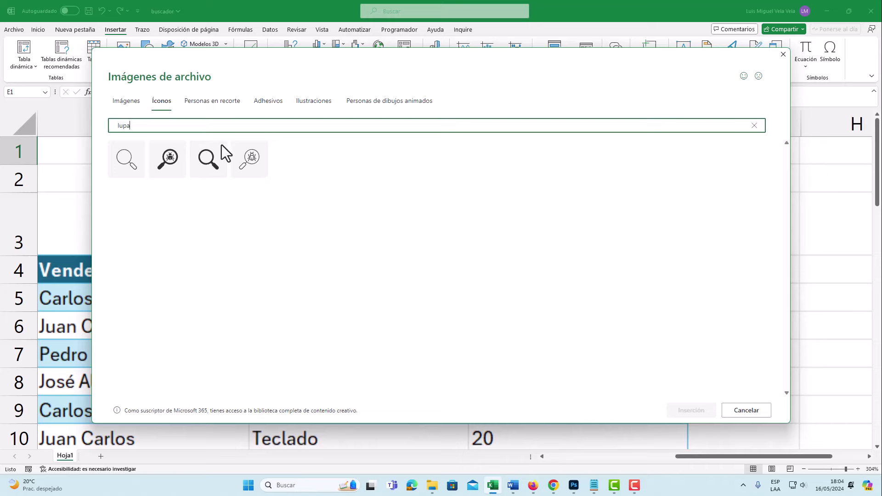
click(222, 167)
click(683, 401)
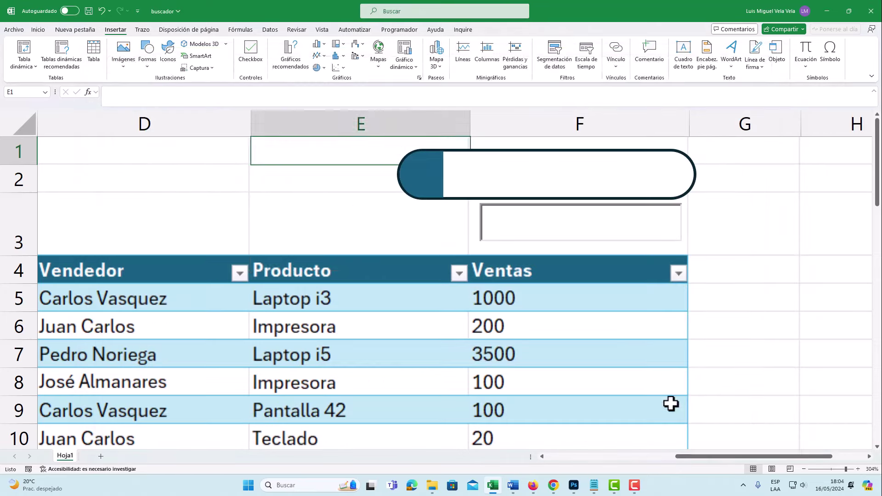
mouse_move(384, 272)
mouse_down()
mouse_move(292, 191)
mouse_move(294, 179)
mouse_up()
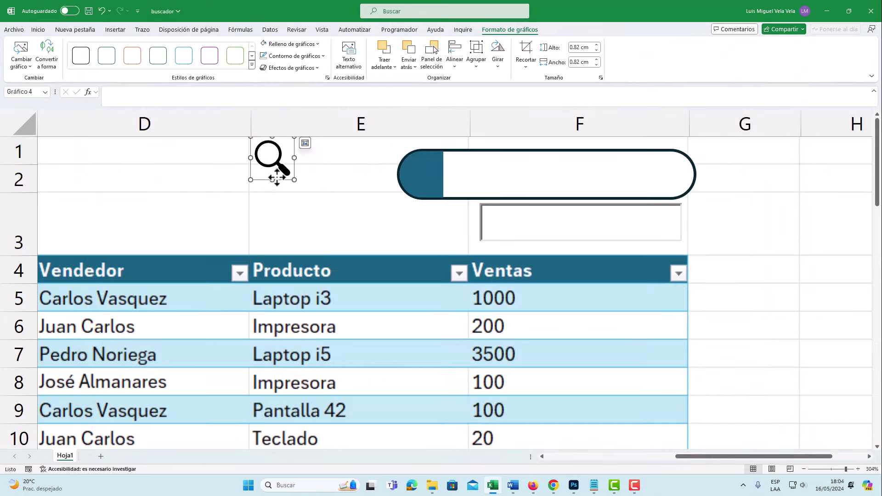
- Centre the magnifier icon in the search bar's blue end cap and colour it white
click(400, 193)
click(266, 152)
click(271, 157)
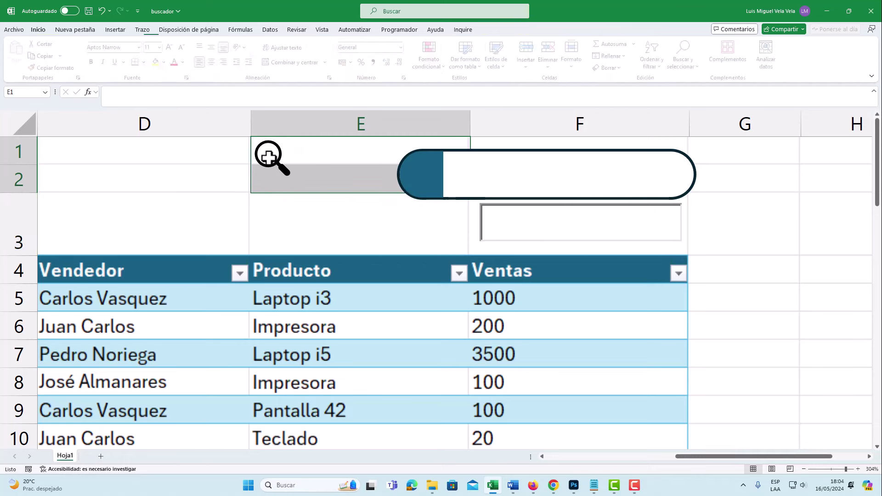
click(279, 166)
drag(285, 170, 435, 195)
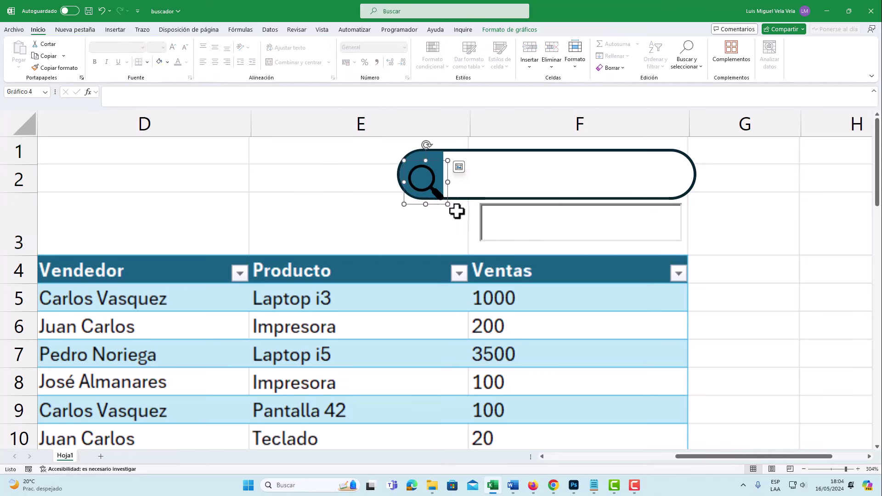
click(427, 180)
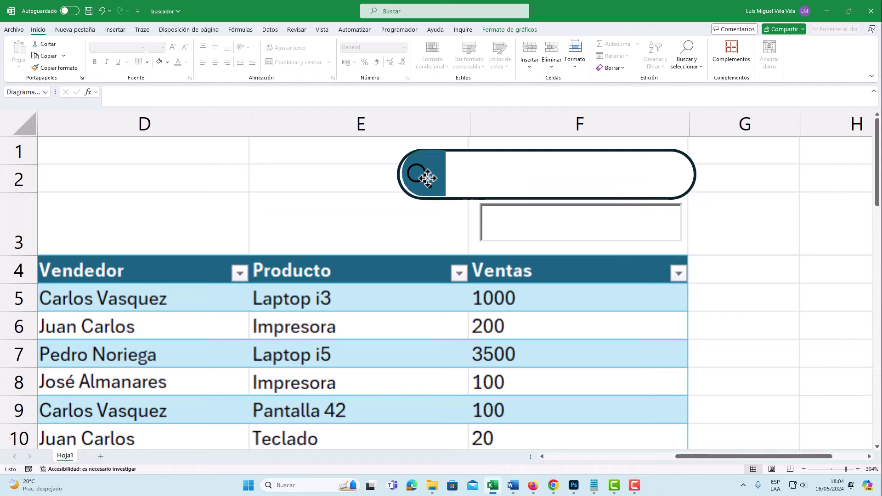
click(428, 179)
drag(428, 179, 430, 183)
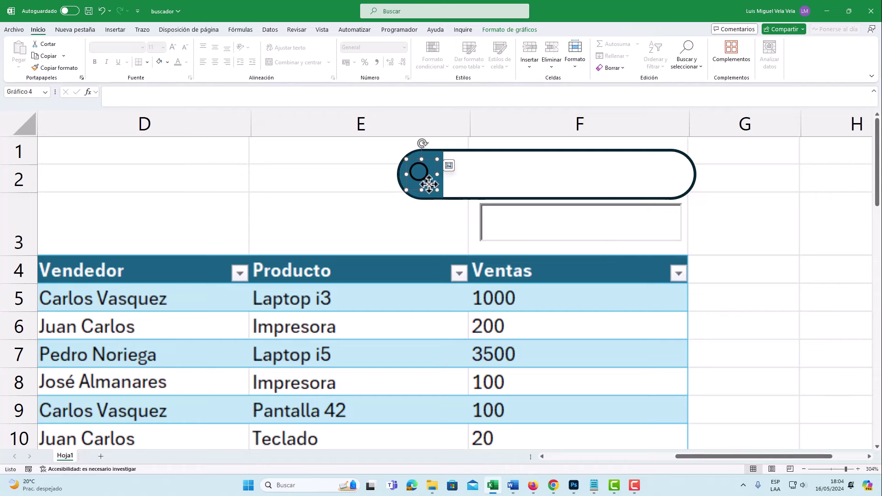
click(511, 30)
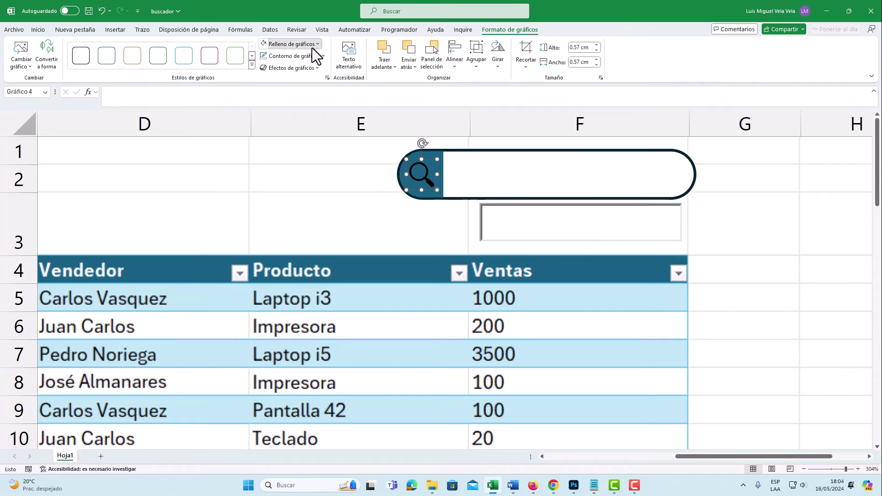
click(298, 44)
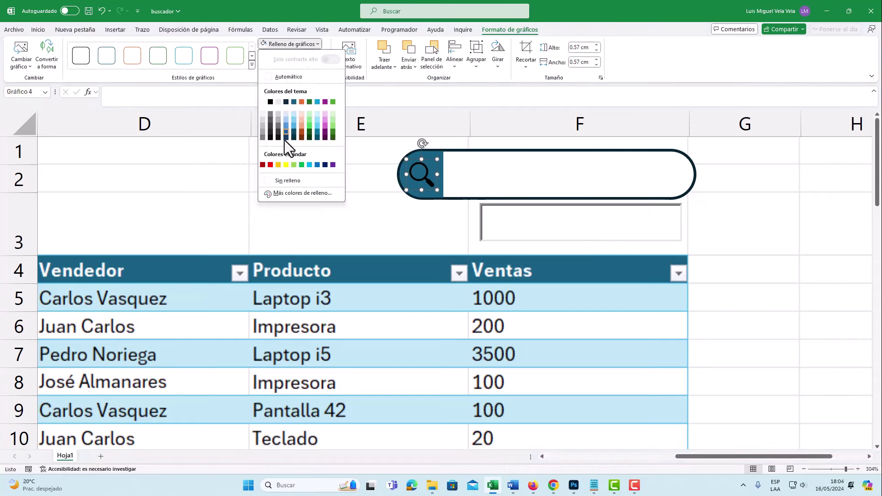
click(263, 102)
- Move the icon, blue cap and pill left into columns D–E and group them
ctrl+click(434, 197)
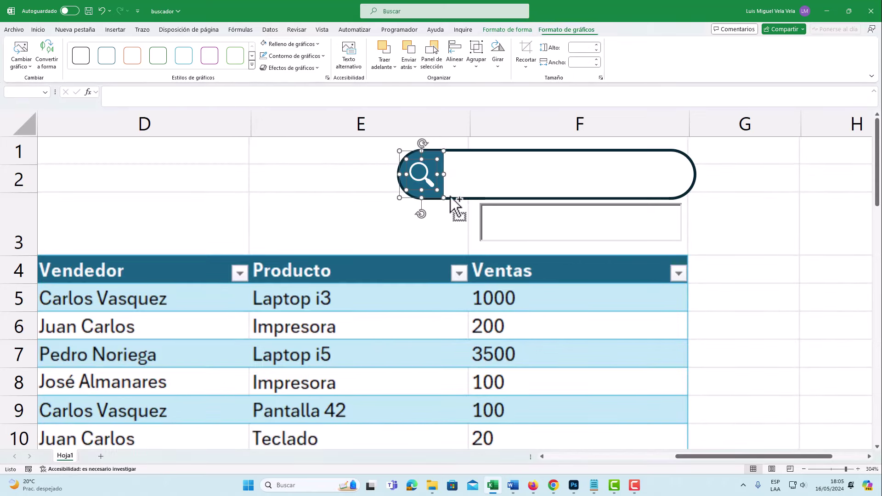
ctrl+click(452, 197)
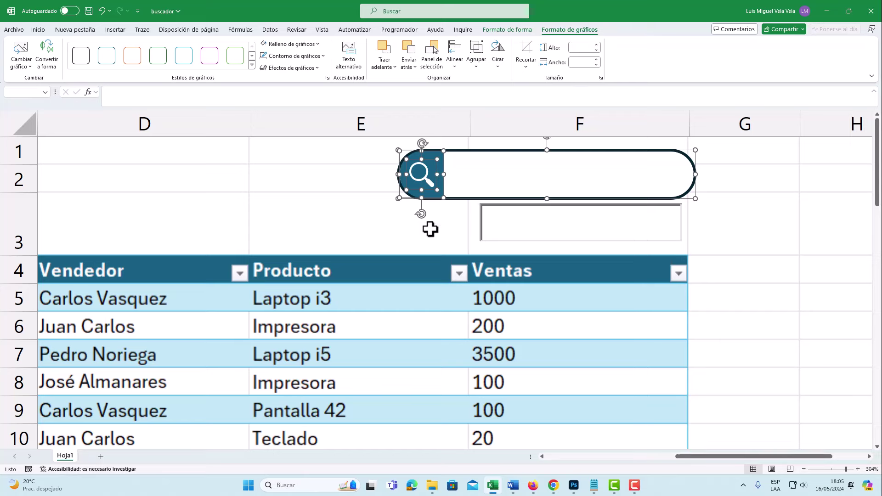
drag(433, 155, 253, 164)
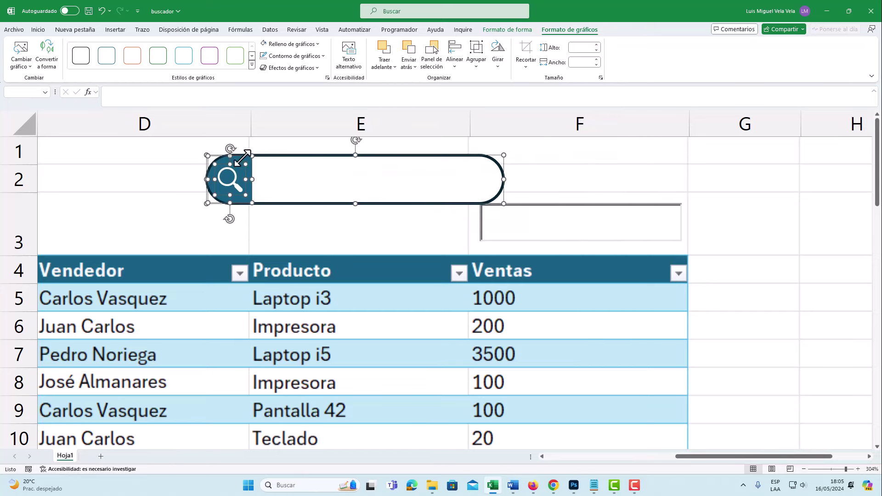
right_click(243, 158)
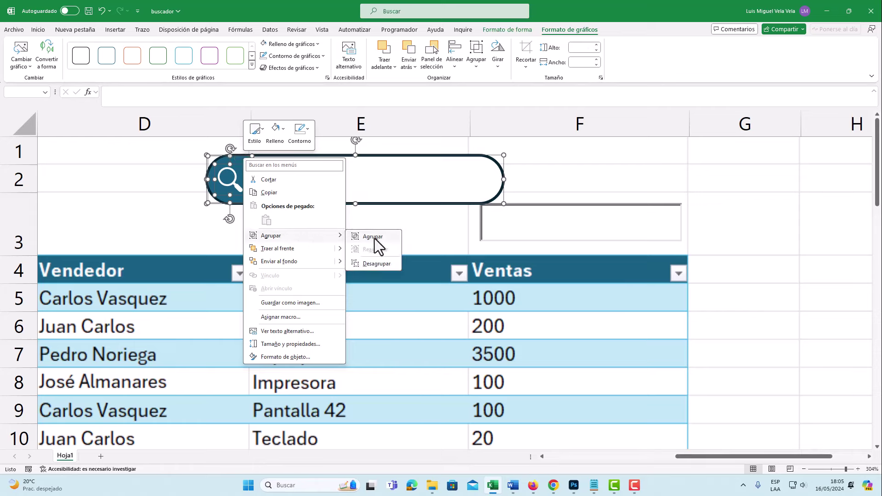
click(375, 238)
- Place the grouped bar over the Ventas filter box, send it backward, and fit the text box inside
drag(382, 172, 559, 202)
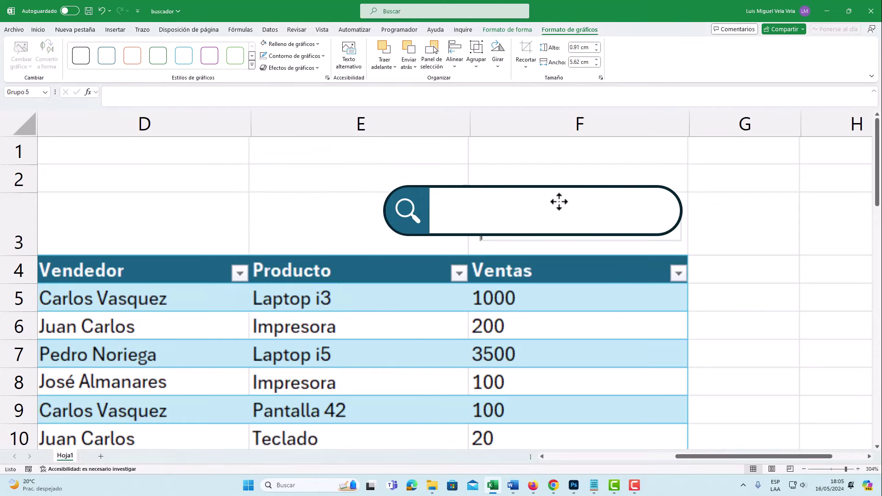
right_click(520, 202)
click(555, 304)
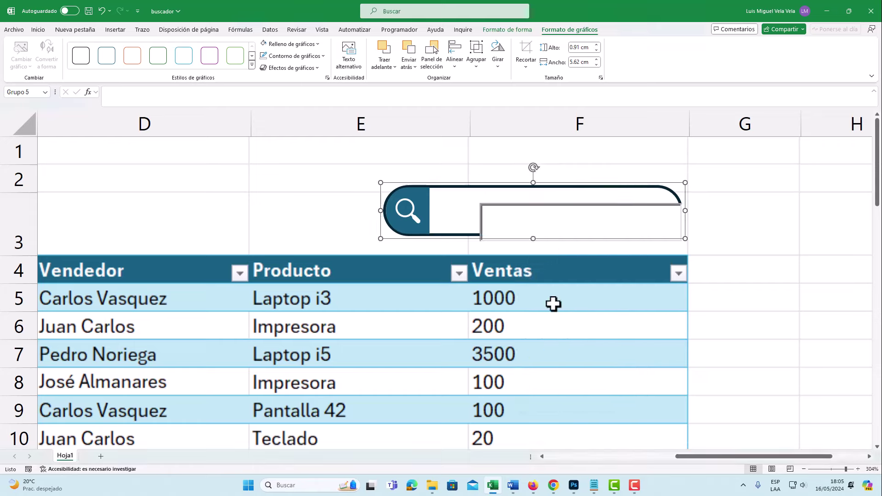
click(512, 220)
drag(512, 220, 476, 211)
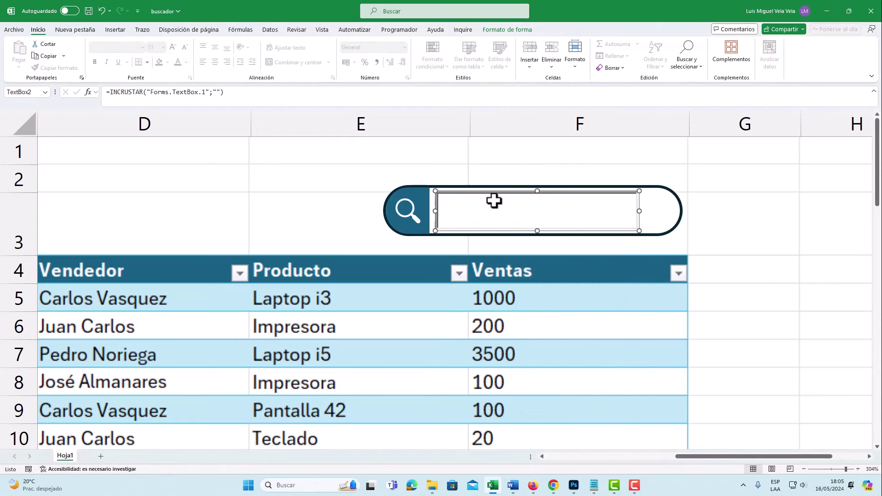
- Set the search text box's SpecialEffect property to 0 - fmSpecialEffectFlat
right_click(494, 201)
key(Escape)
right_click(497, 202)
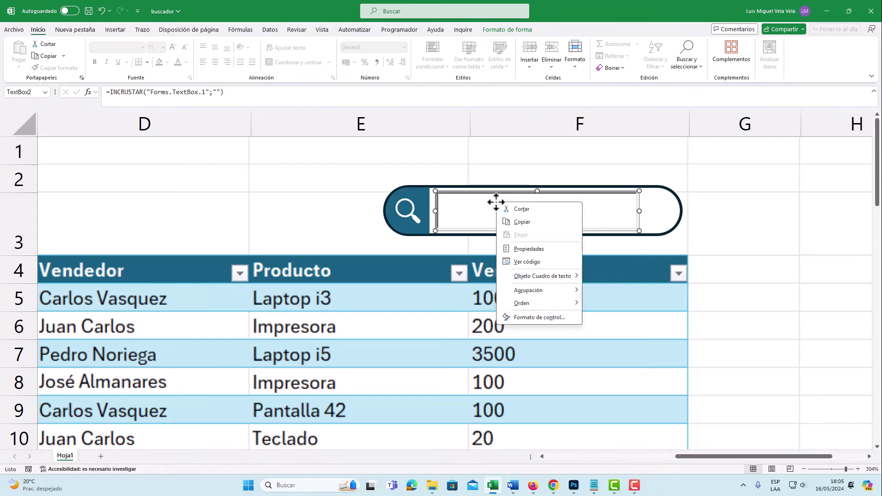
click(545, 251)
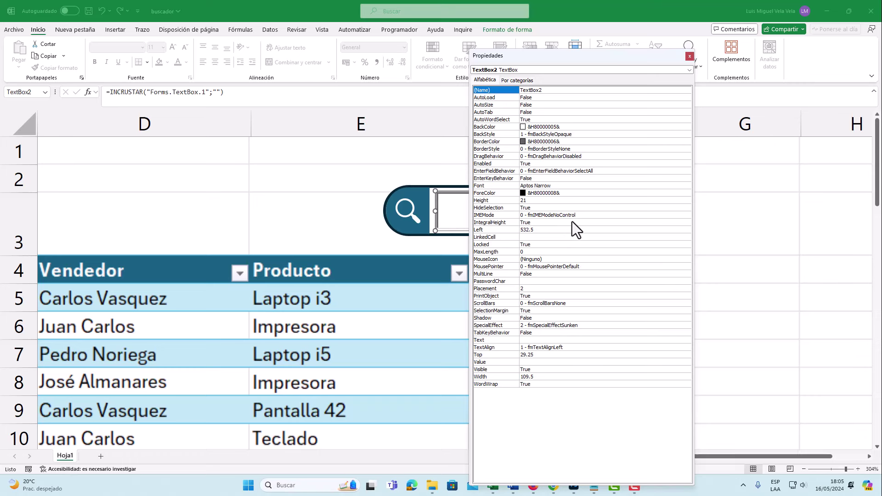
click(544, 327)
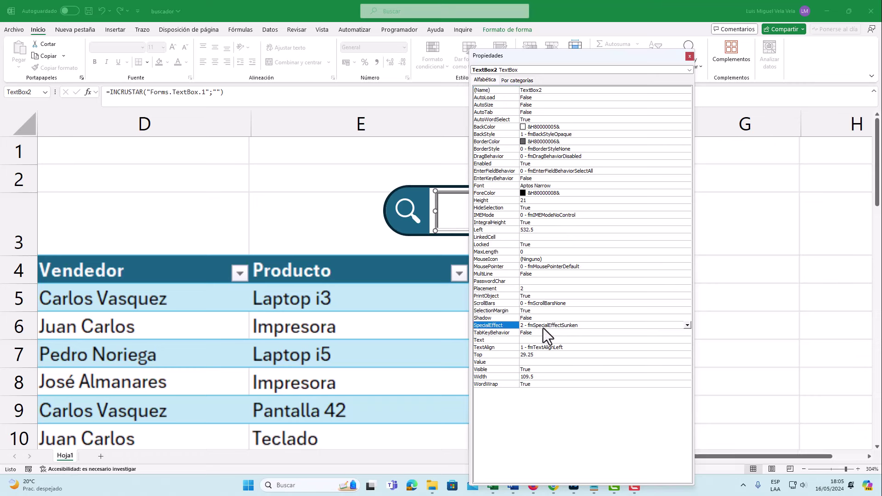
click(687, 326)
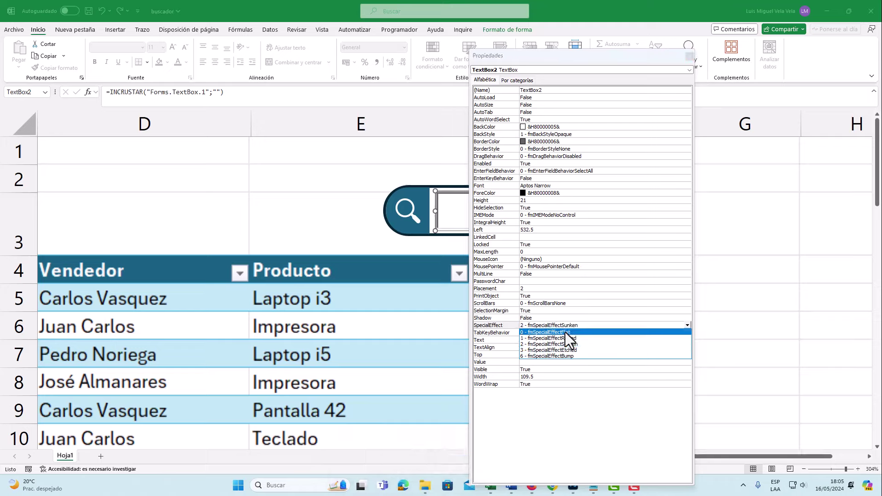
click(320, 212)
drag(627, 61, 257, 176)
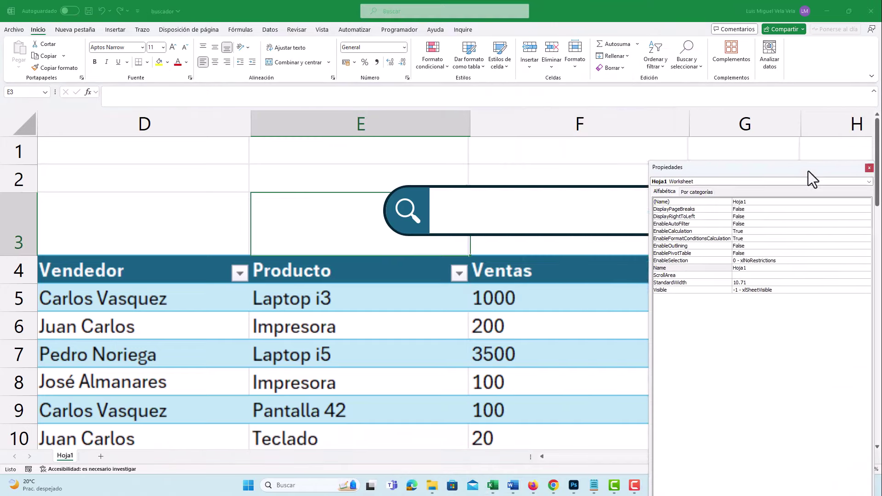
click(519, 197)
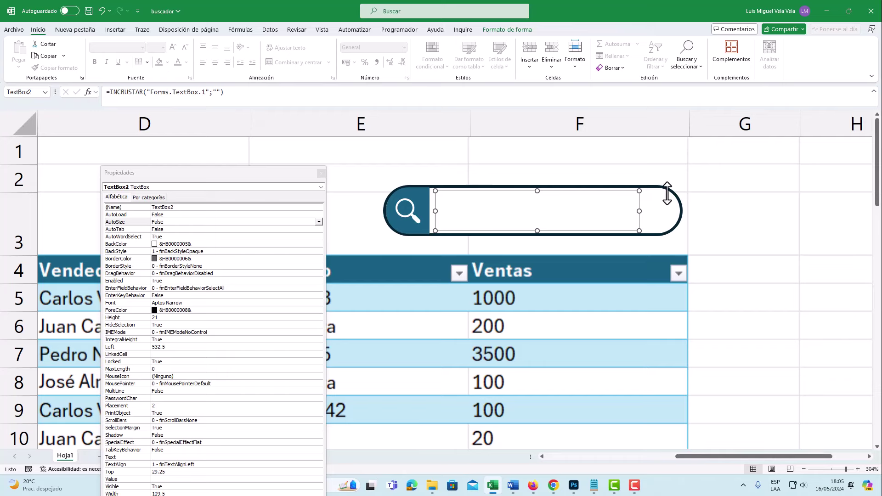
- Duplicate the search-bar group and place the copy over D1–E2
click(667, 193)
mouse_move(668, 207)
mouse_down()
mouse_move(538, 225)
mouse_move(186, 158)
mouse_up()
drag(201, 172, 238, 239)
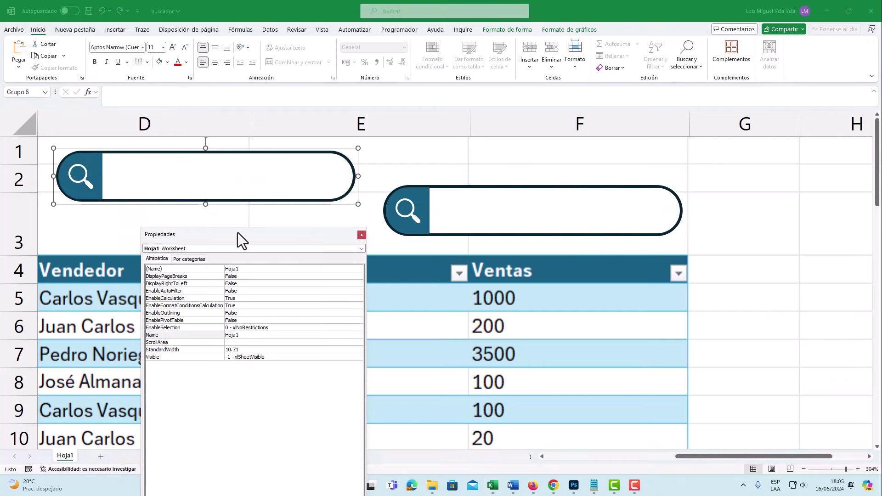
- Group the Ventas text box with its pill search-bar shape and nudge the group right
click(358, 240)
click(521, 222)
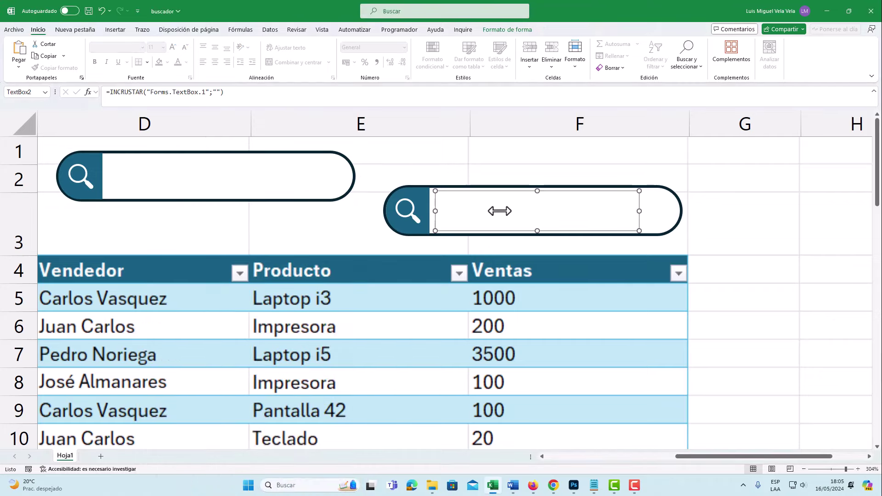
click(424, 198)
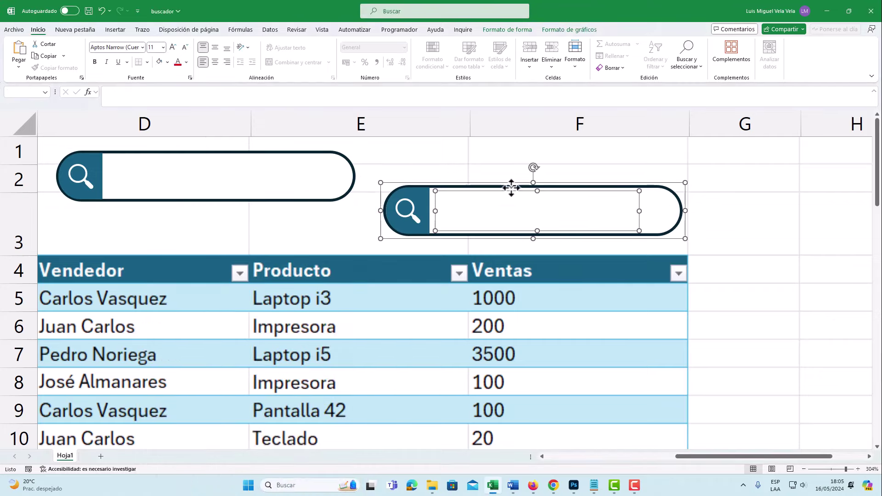
right_click(413, 195)
mouse_move(442, 272)
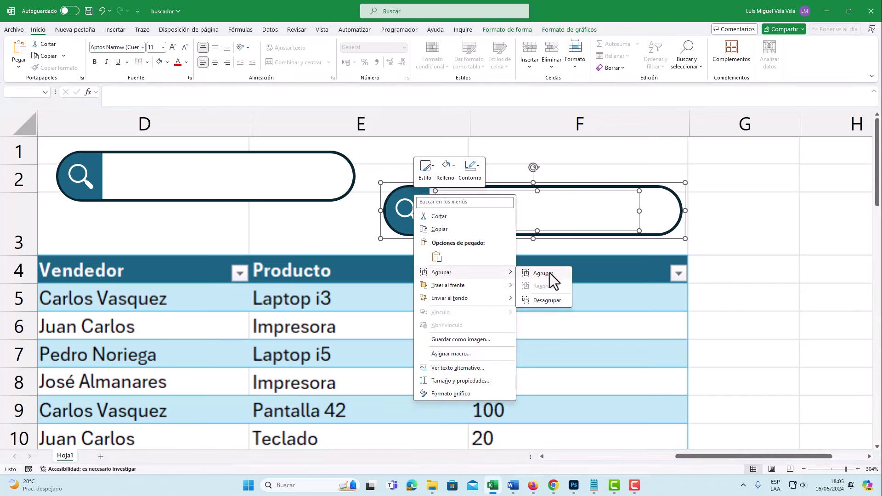
click(547, 273)
click(535, 197)
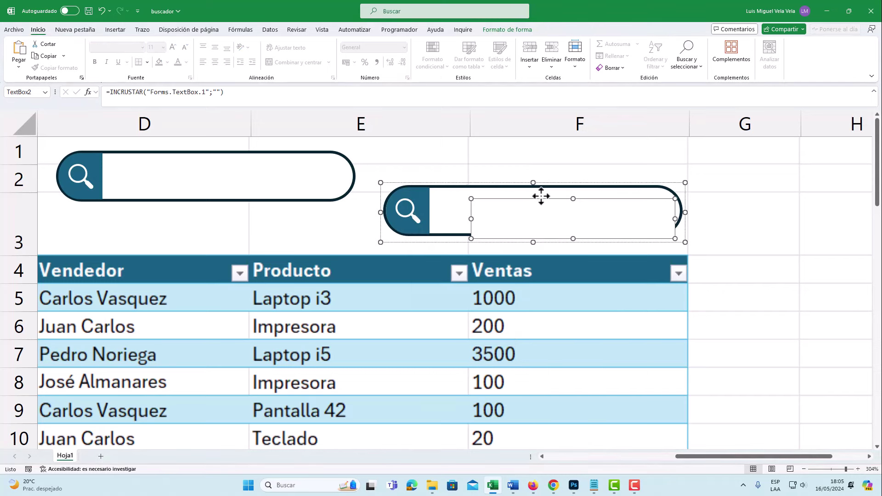
click(494, 170)
mouse_move(481, 187)
mouse_down()
mouse_move(512, 201)
mouse_move(548, 198)
mouse_up()
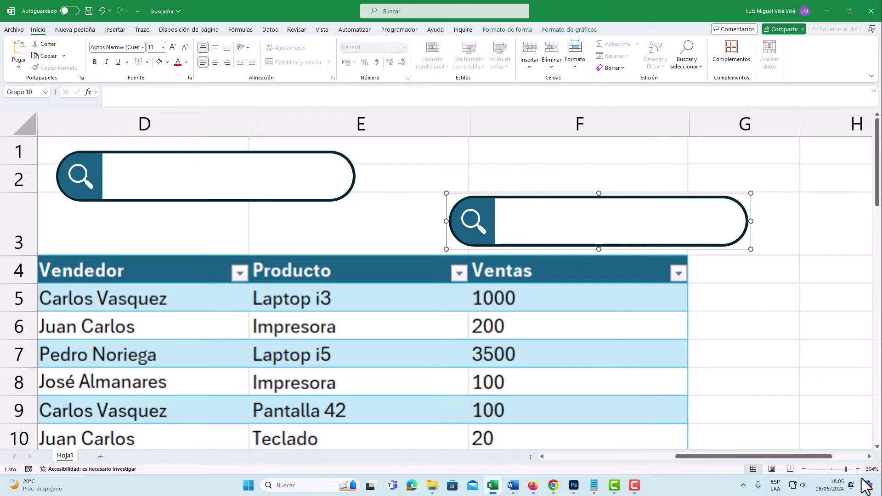
- Zoom out to show the whole table width and turn off Design Mode
click(803, 469)
click(804, 470)
click(804, 469)
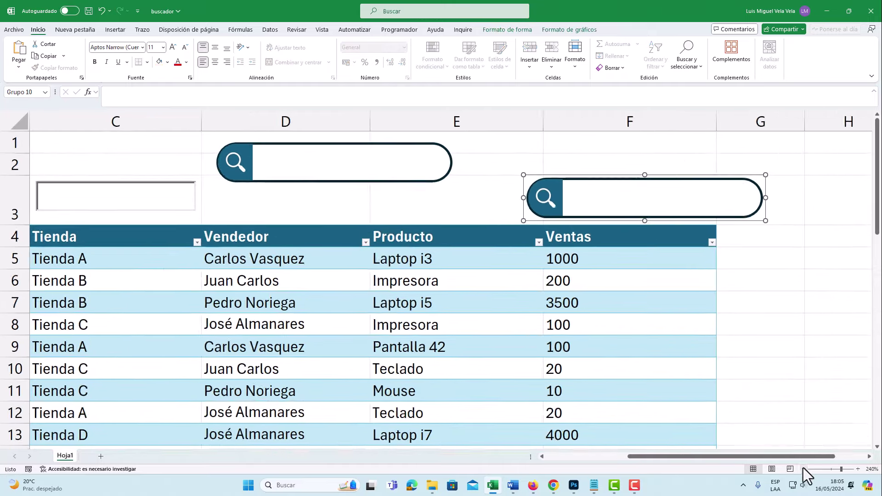
drag(666, 457, 548, 462)
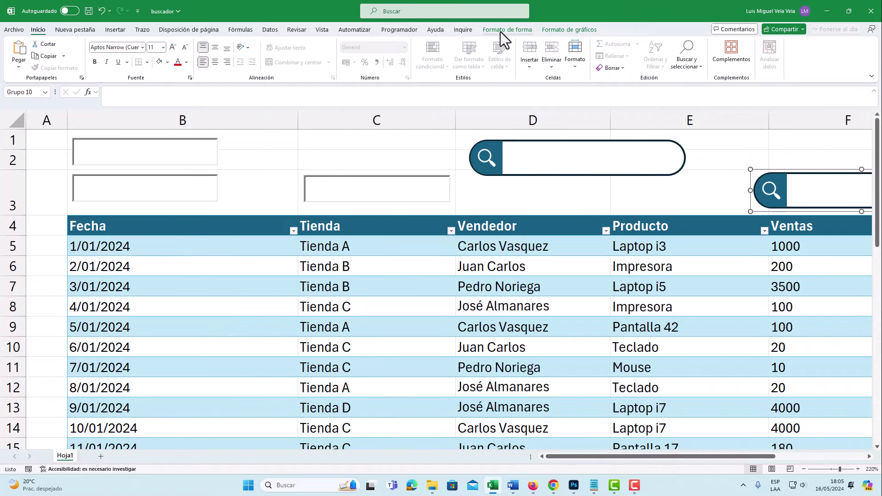
click(834, 470)
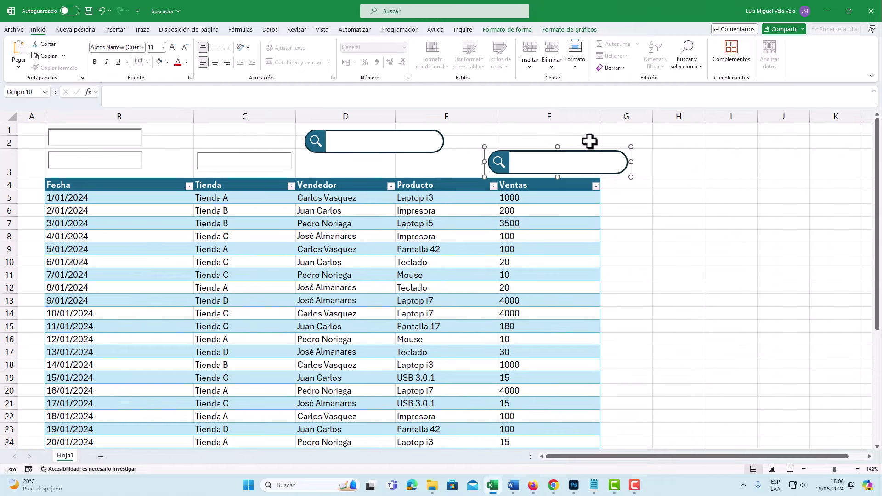
click(399, 29)
click(292, 57)
- Test the Ventas search box with 1000 and >10000, clear it, then narrow the search-bar shape
click(535, 157)
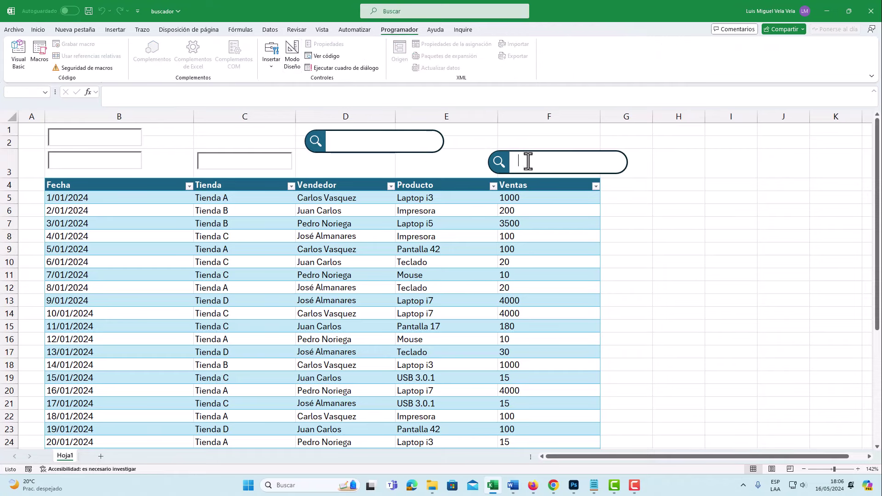
text(1000)
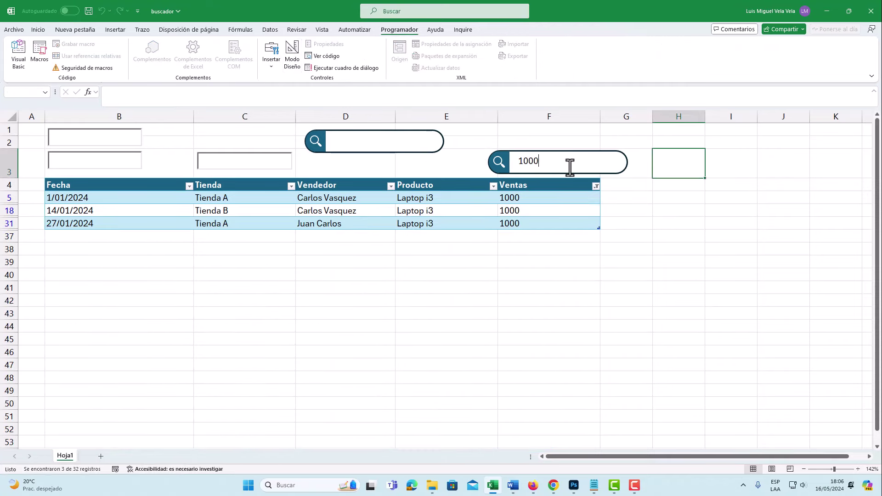
key(BackSpace)
key(BackSpace)
key(BackSpace)
key(BackSpace)
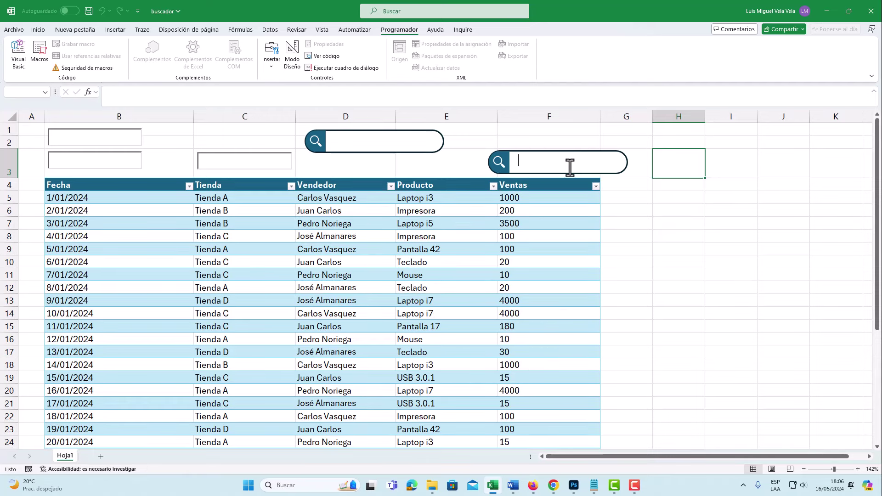
text(>100)
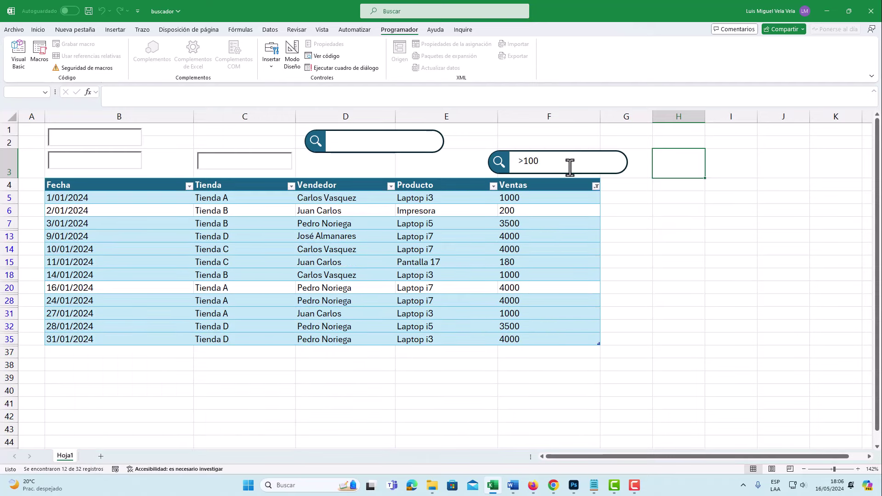
text(00)
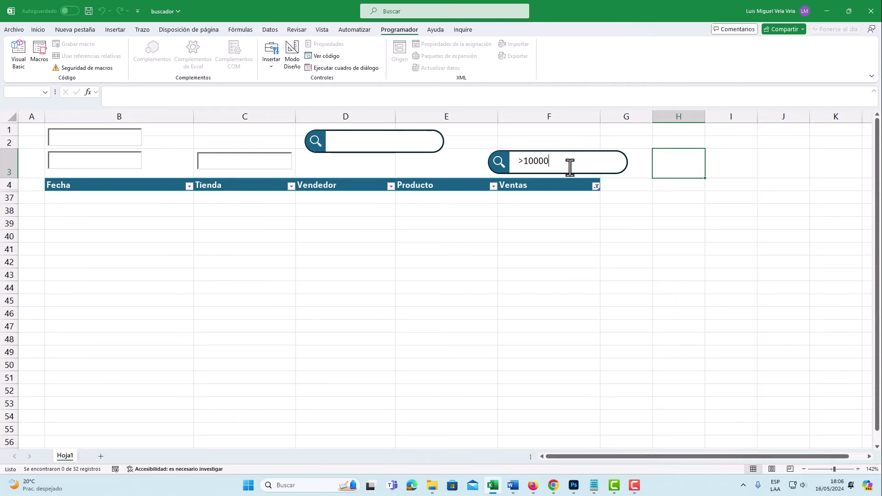
key(BackSpace)
key(BackSpace)
key(BackSpace)
key(BackSpace)
key(BackSpace)
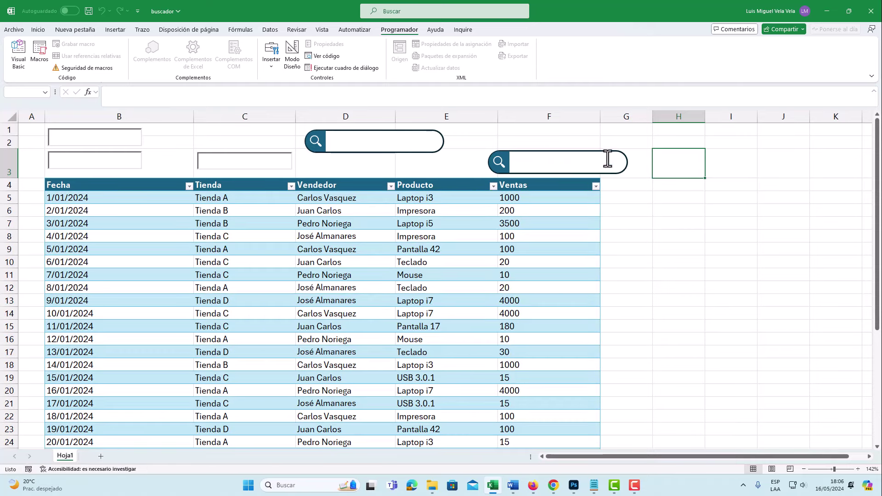
click(616, 160)
drag(630, 162, 597, 165)
- In Design Mode, narrow the Ventas text box to fit inside its shortened search bar
click(645, 167)
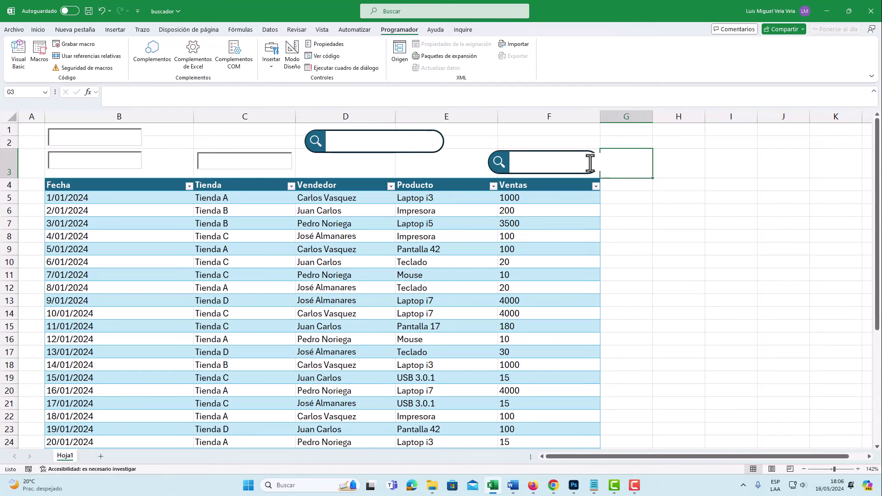
click(582, 161)
click(296, 59)
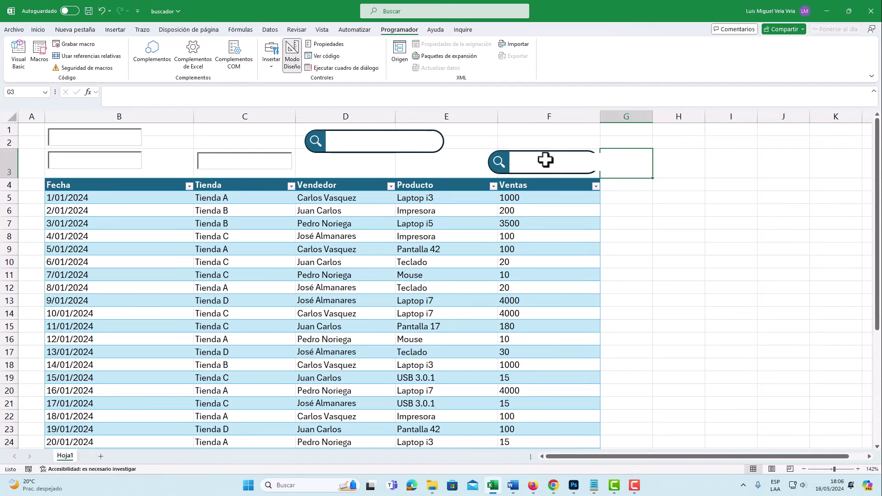
click(539, 162)
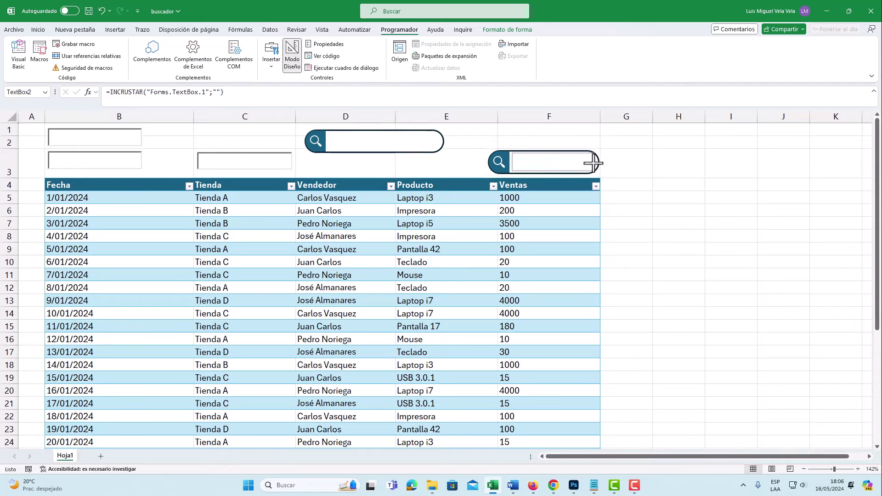
drag(605, 161, 592, 162)
click(630, 168)
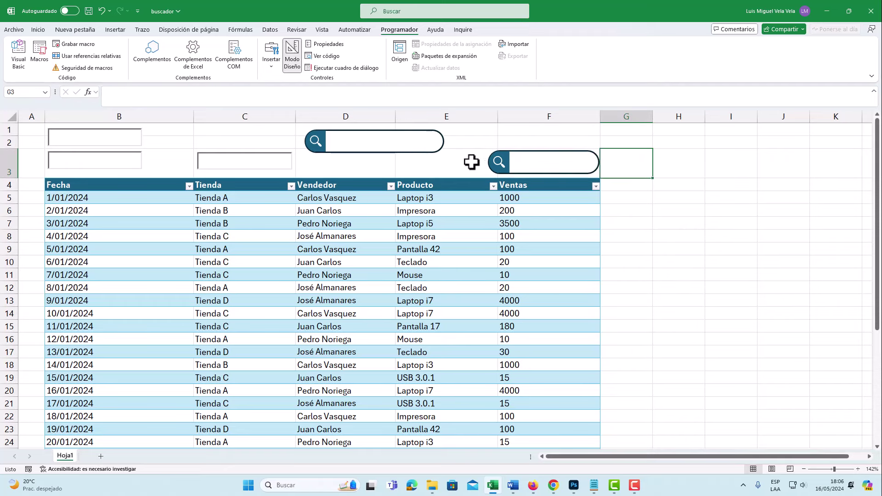
click(556, 162)
- Leave Design Mode and test the Ventas box with 'a', then clear it
click(292, 59)
click(519, 161)
text(a)
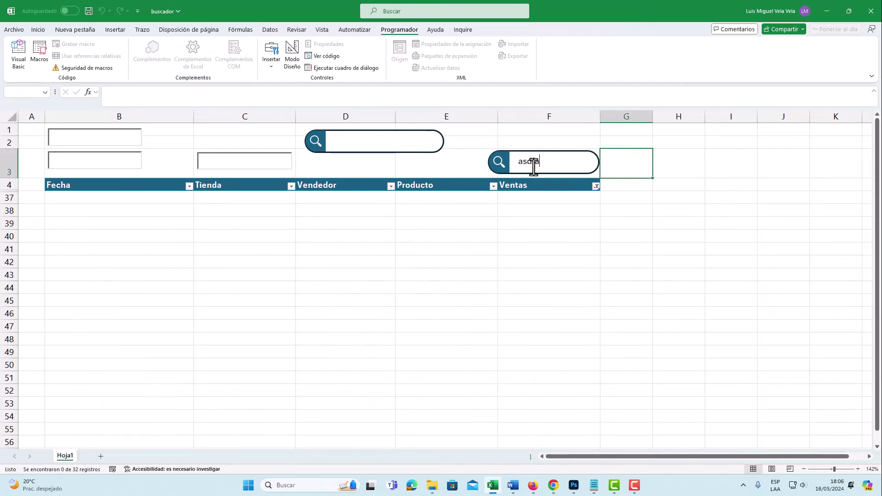
key(BackSpace)
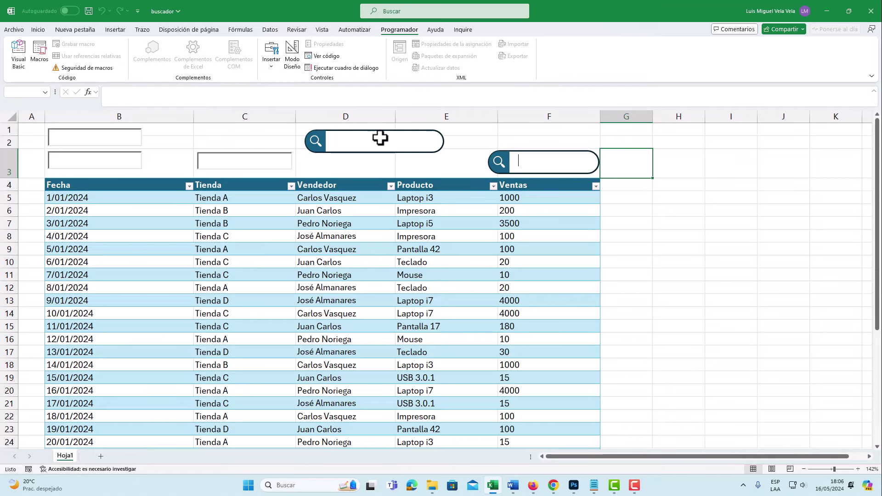
- Re-enter Design Mode and move the C3 filter box up slightly
click(276, 162)
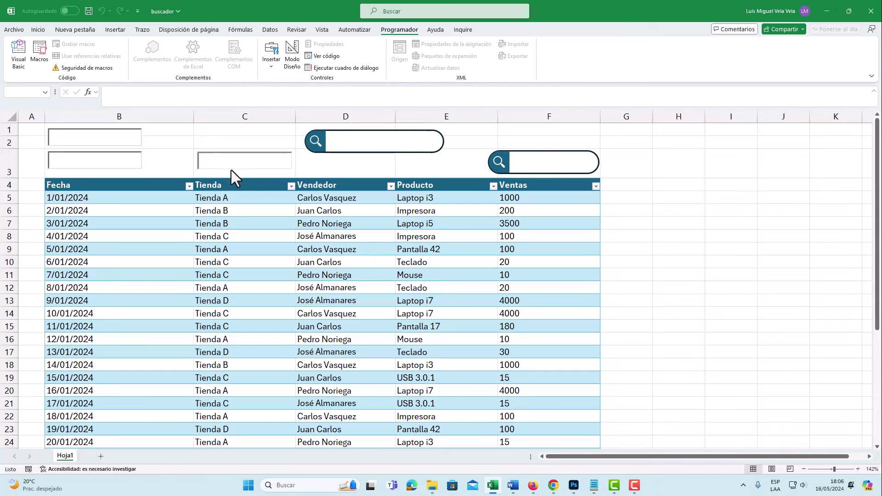
click(294, 60)
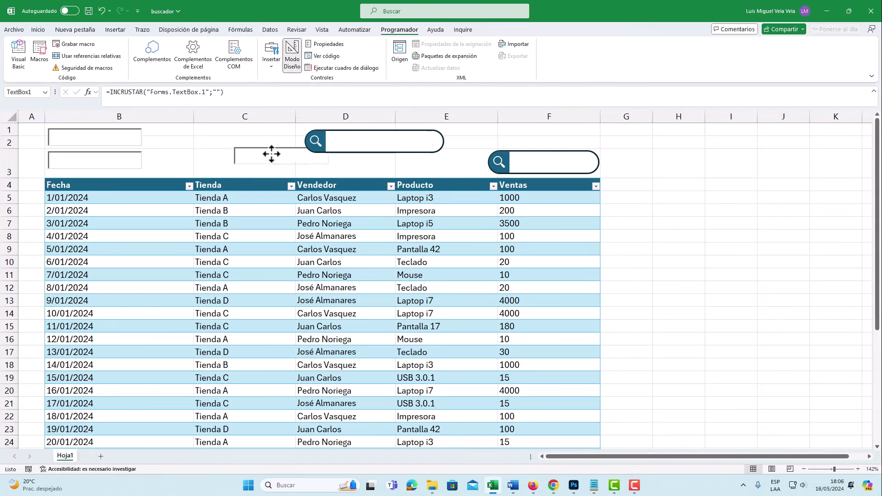
mouse_move(240, 163)
mouse_down()
mouse_move(229, 155)
mouse_move(230, 163)
mouse_up()
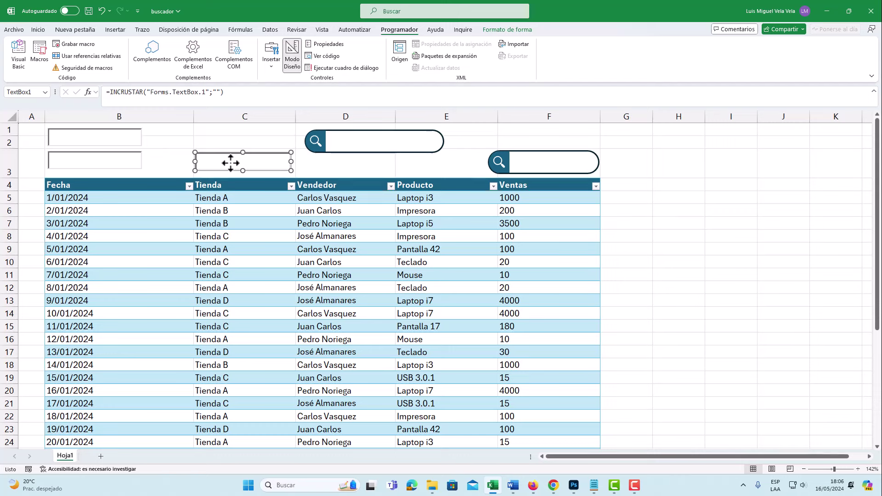